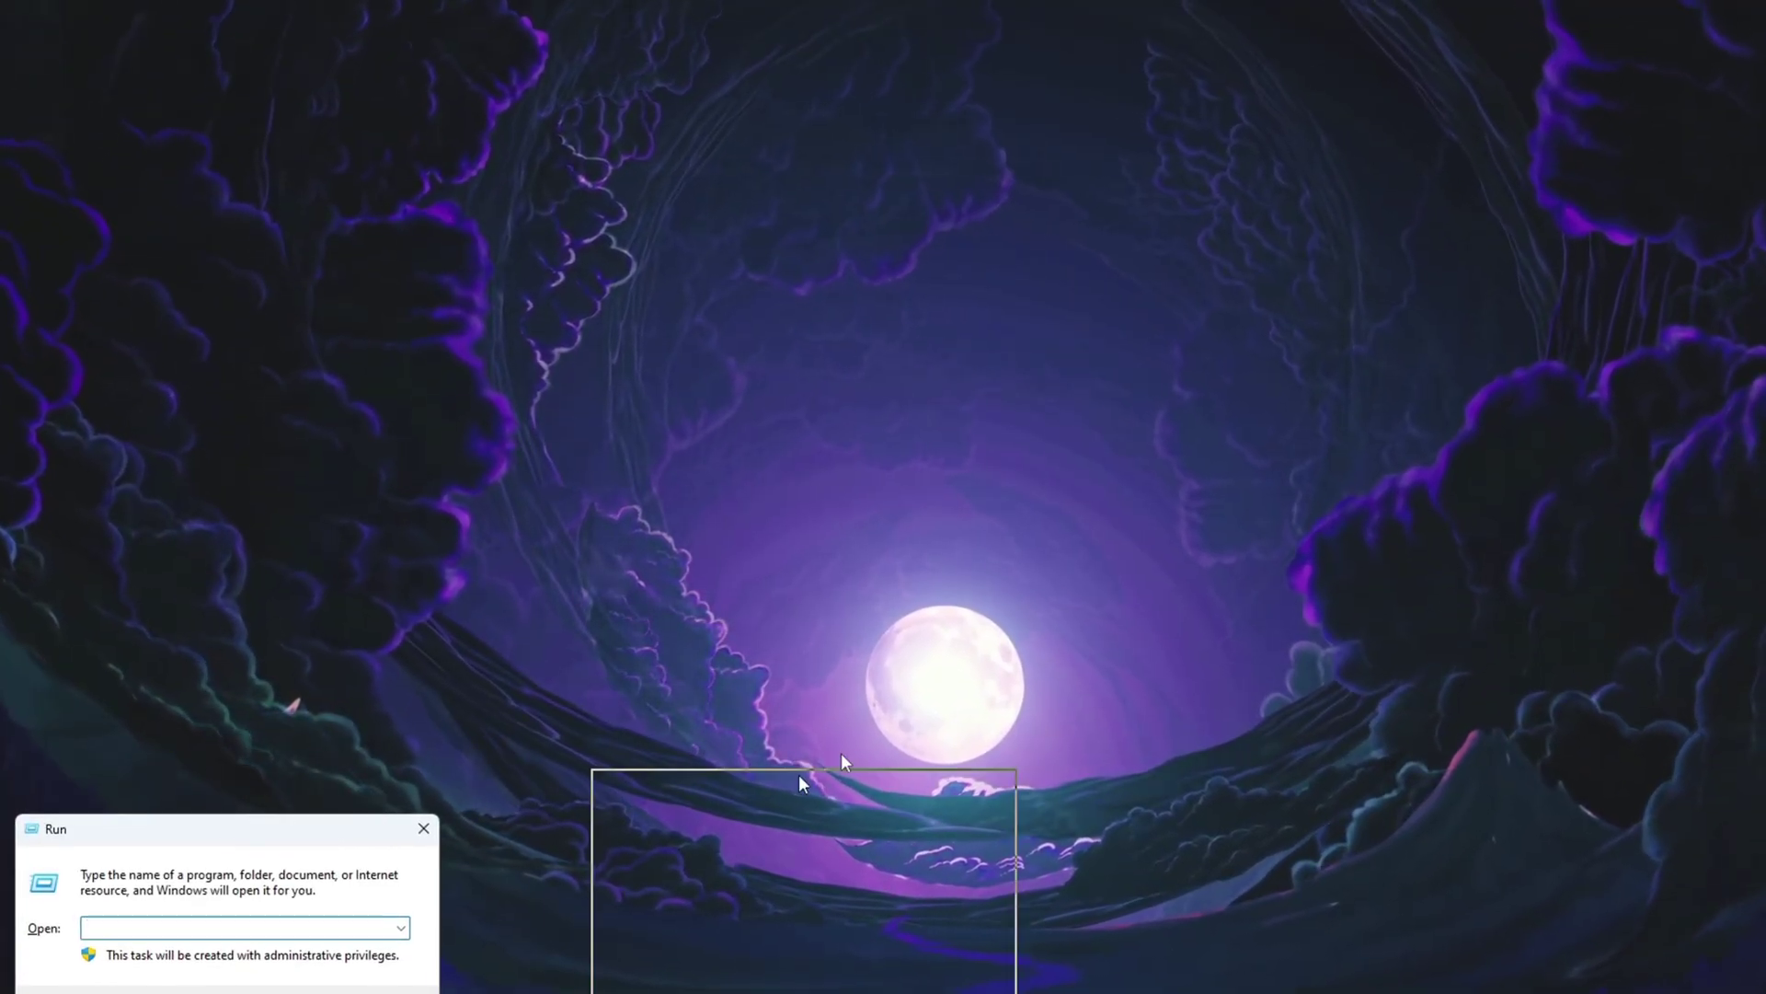
Run gpedit.msc from the centred Run dialog to open the Local Group Policy Editor
drag(215, 830, 985, 375)
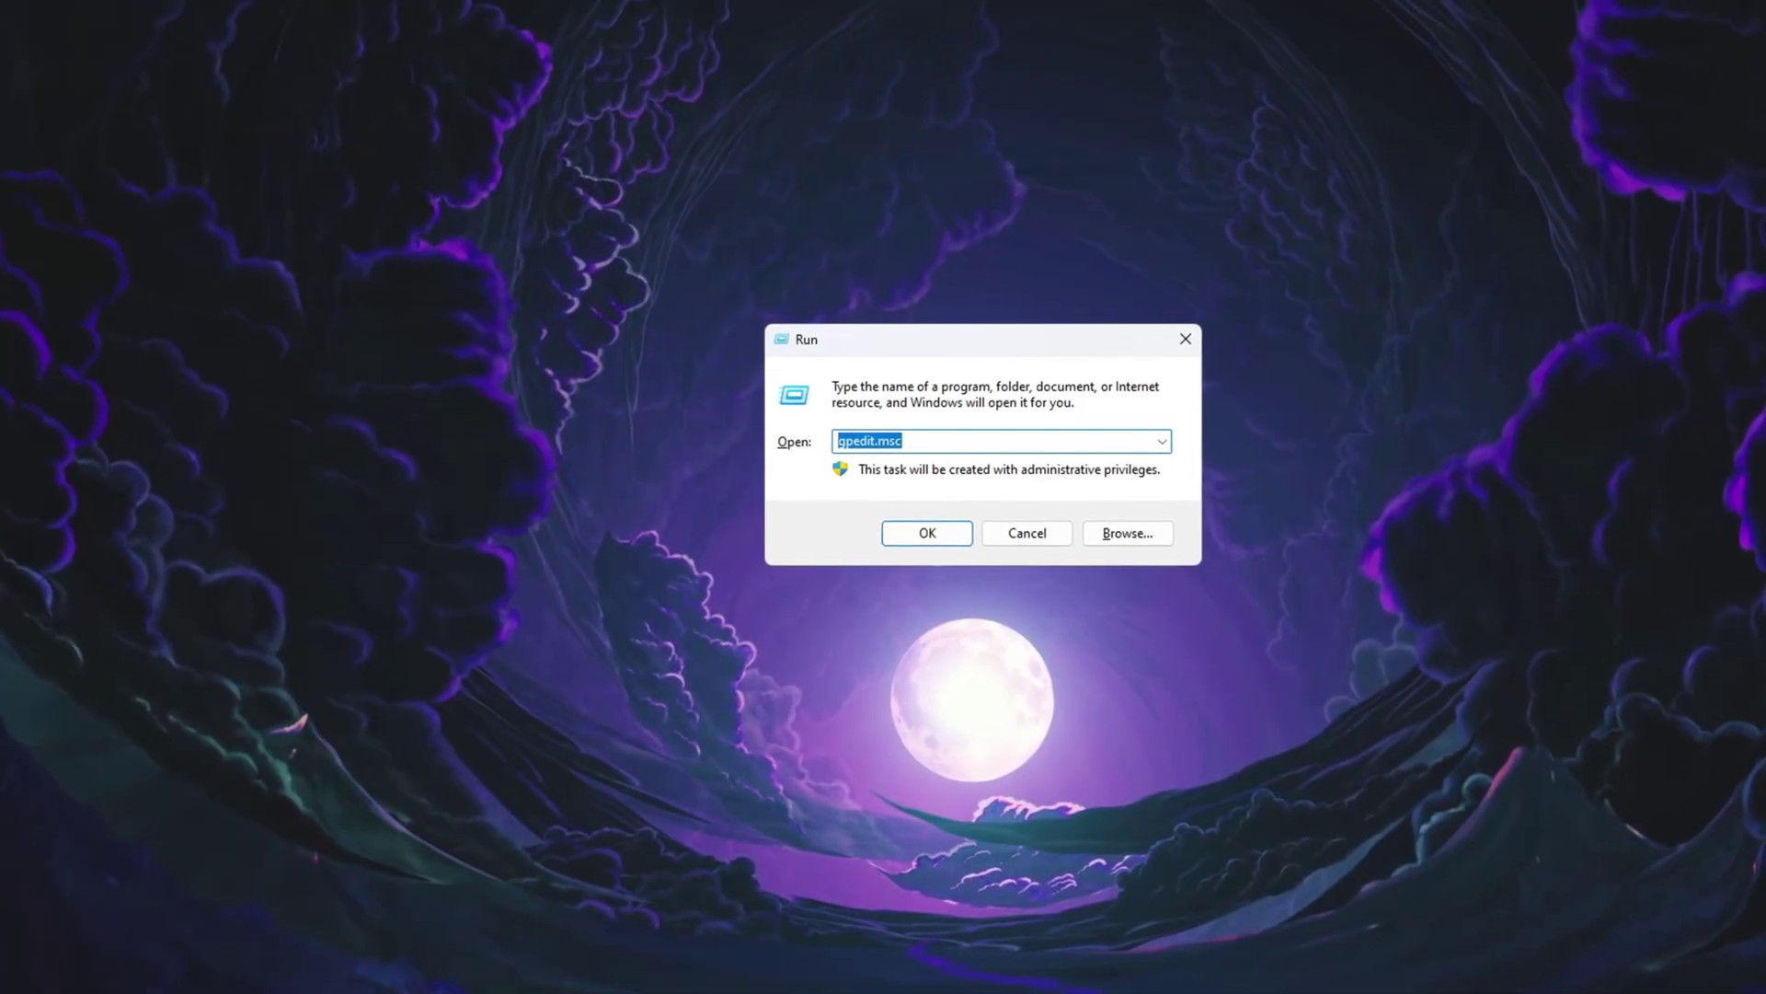
click(973, 536)
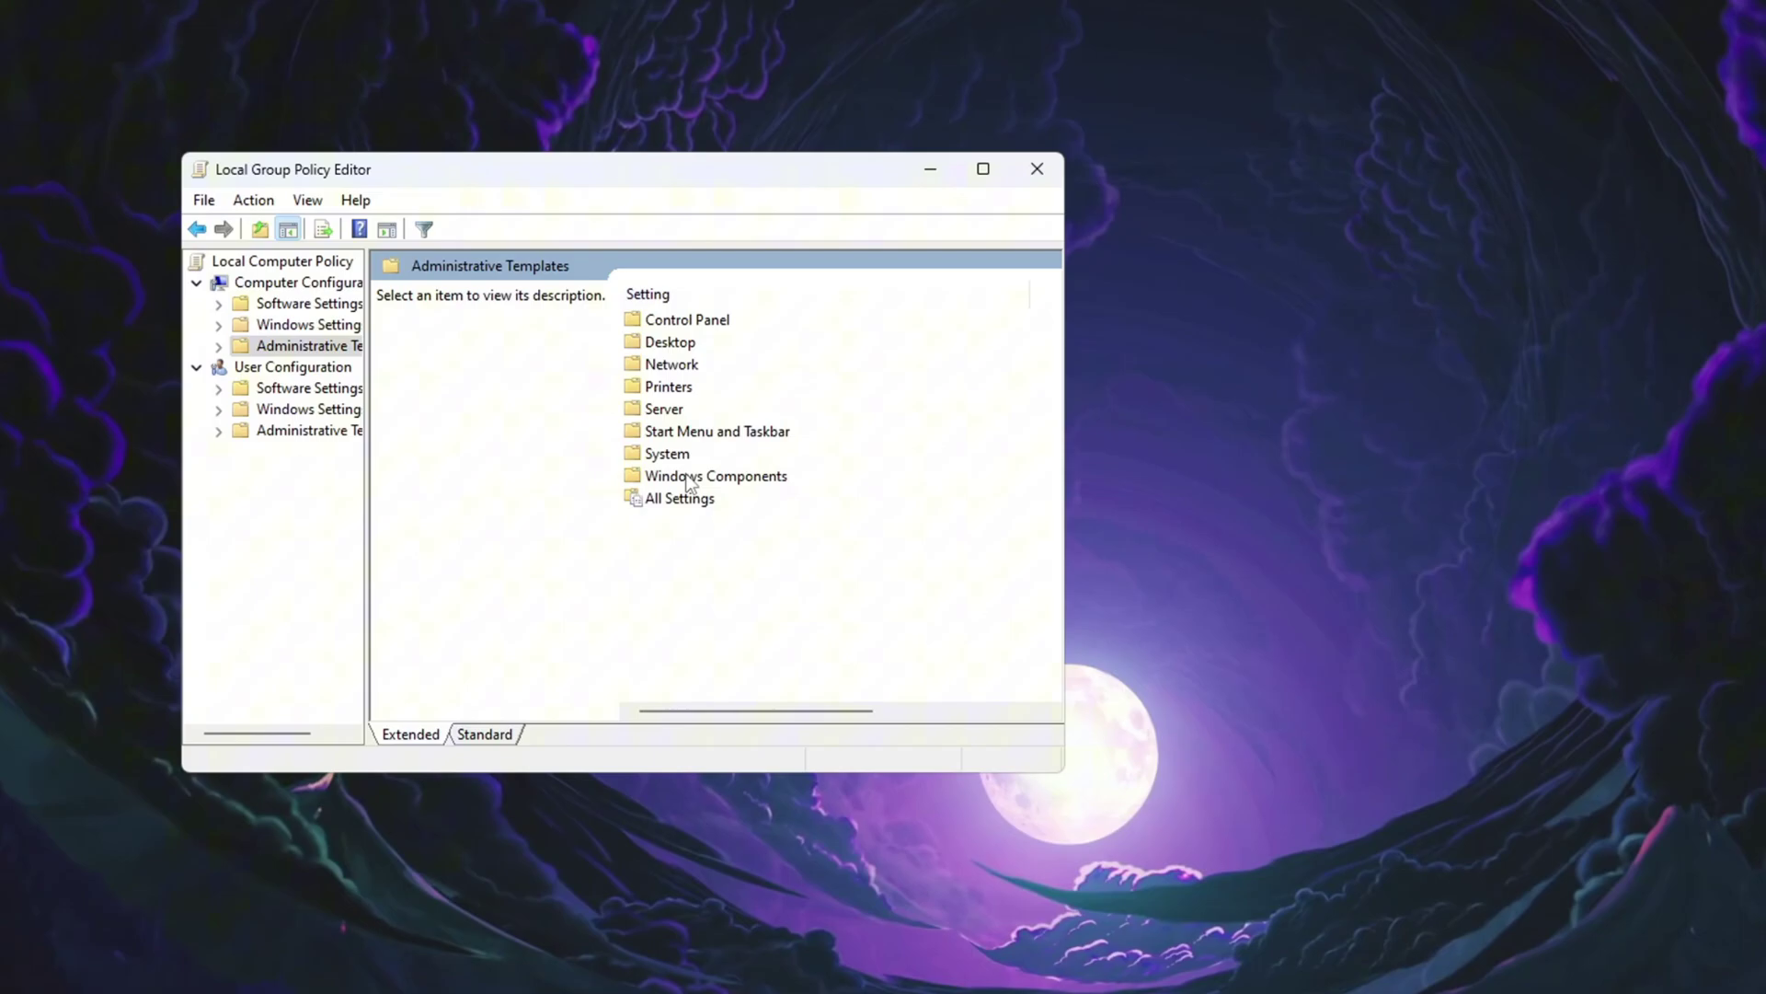
Browse to System > Power Management > Power Throttling Settings and select Turn off Power Throttling
double_click(670, 454)
scroll(675, 462, down, 8)
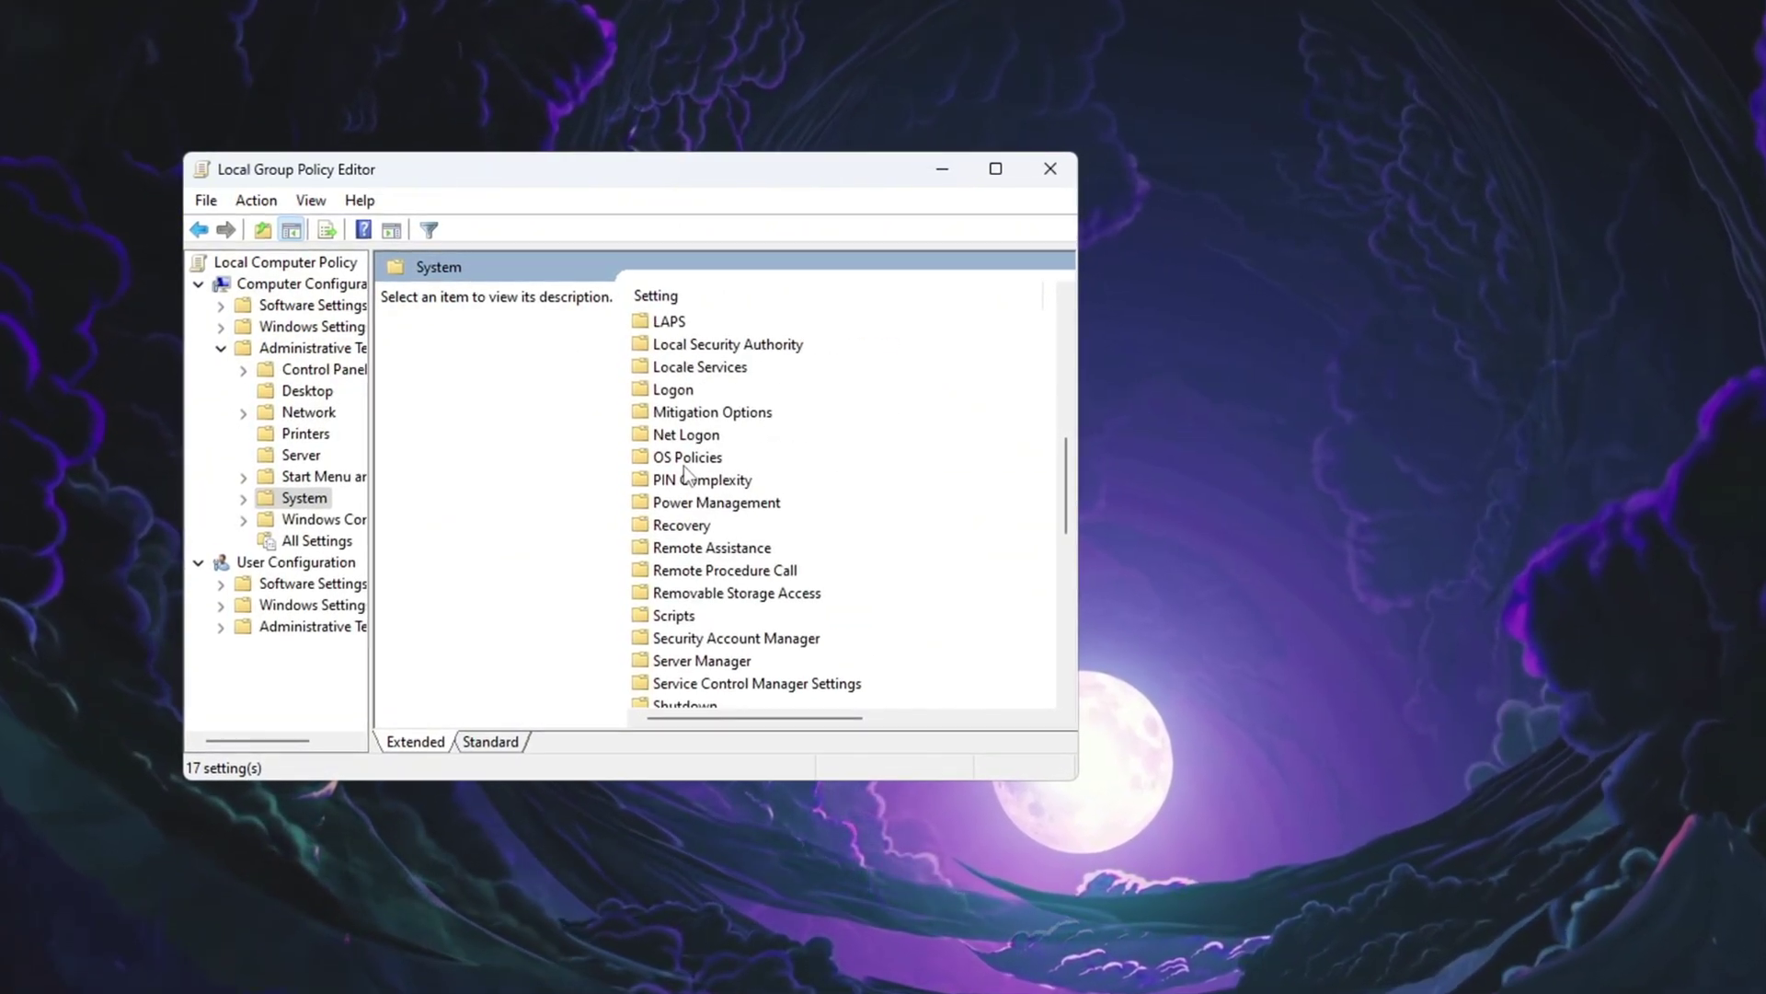
click(714, 503)
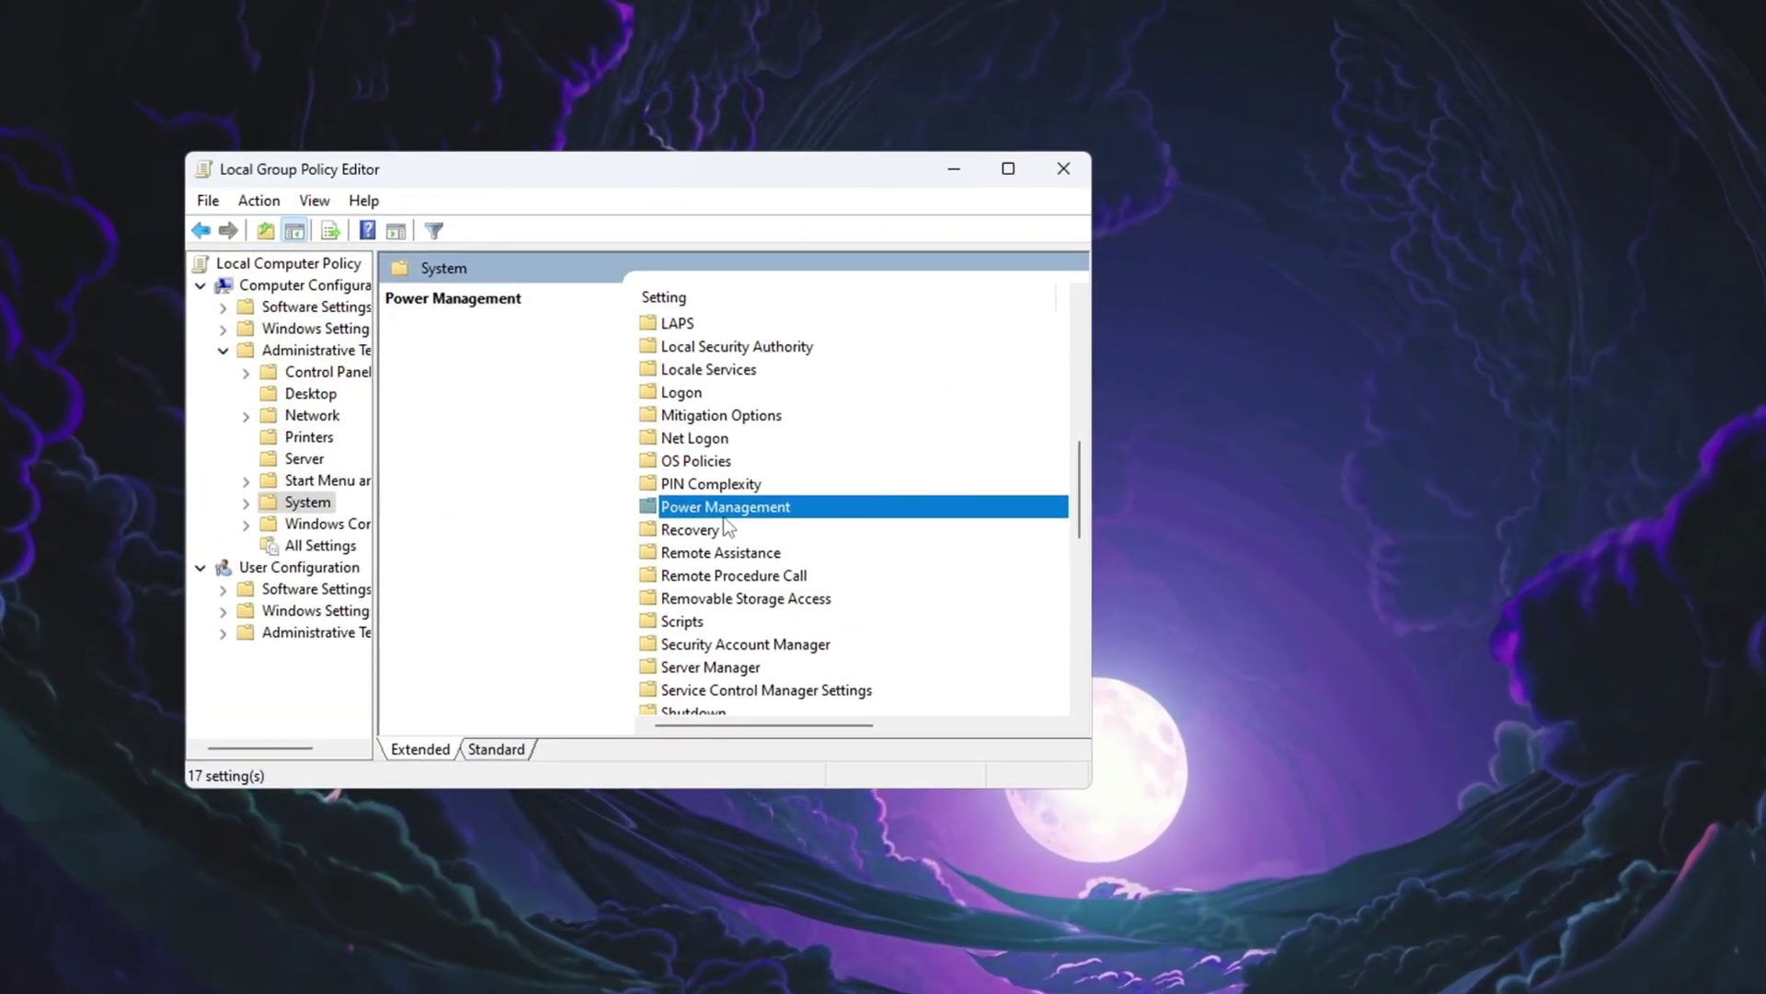
double_click(722, 513)
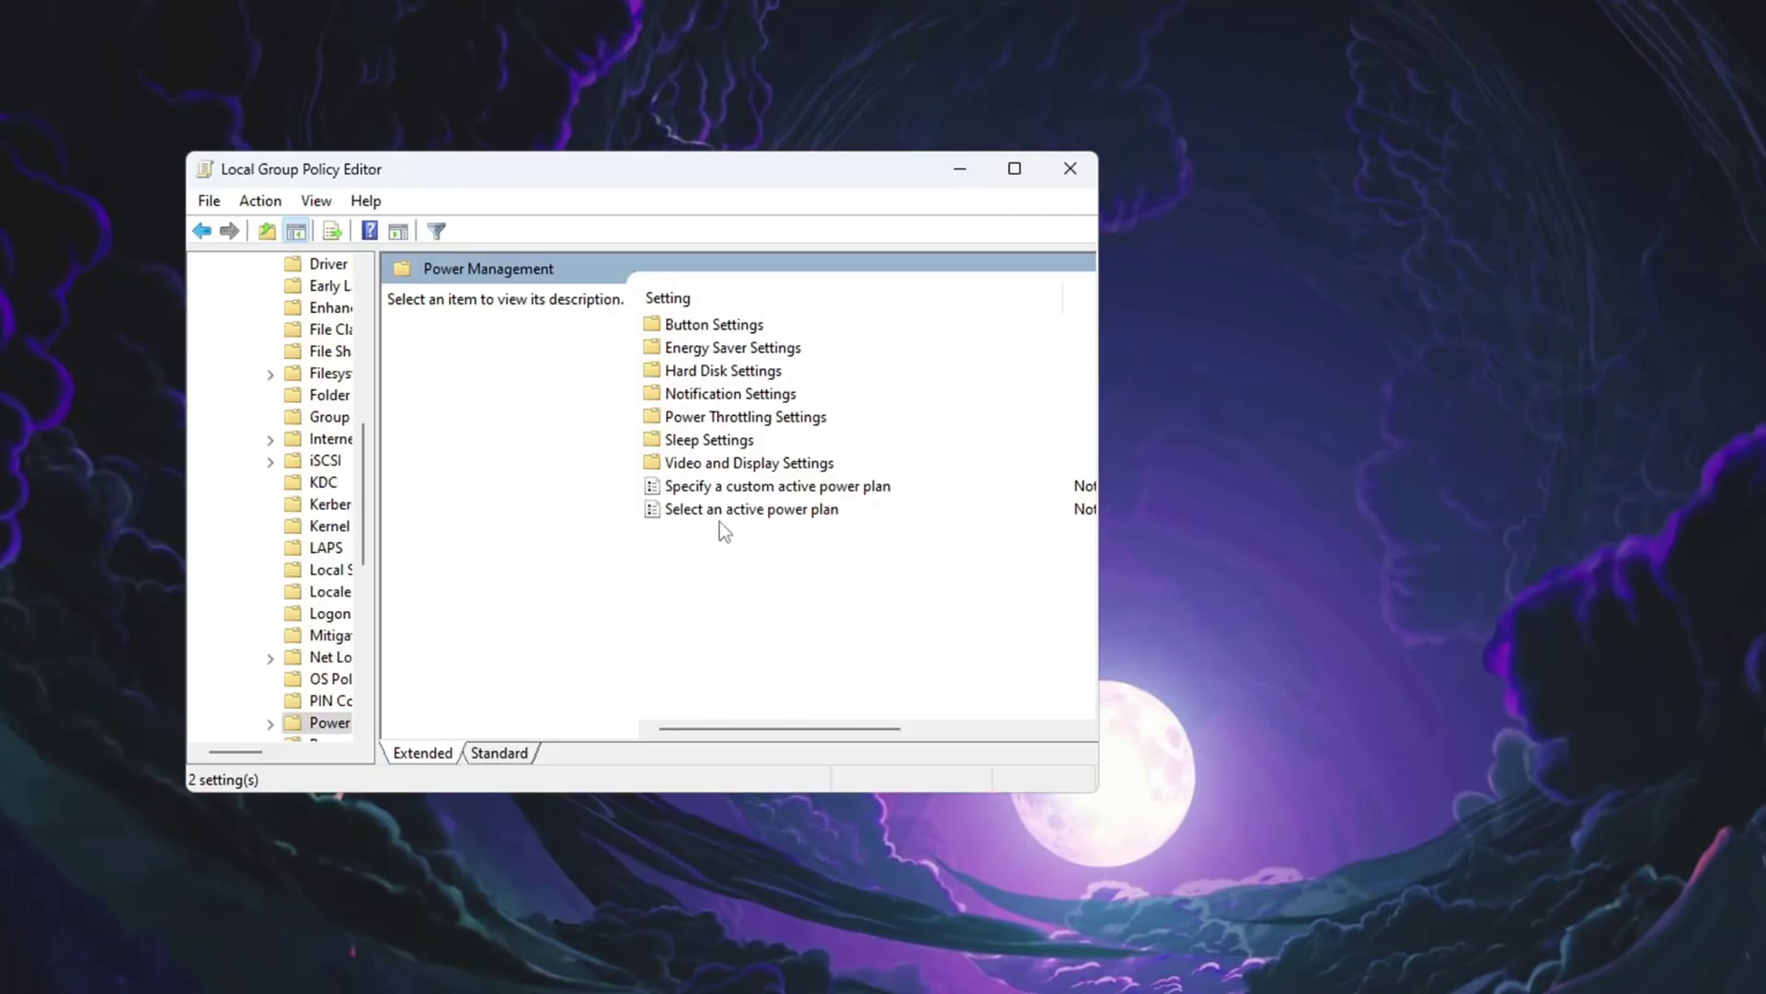
click(746, 417)
double_click(746, 418)
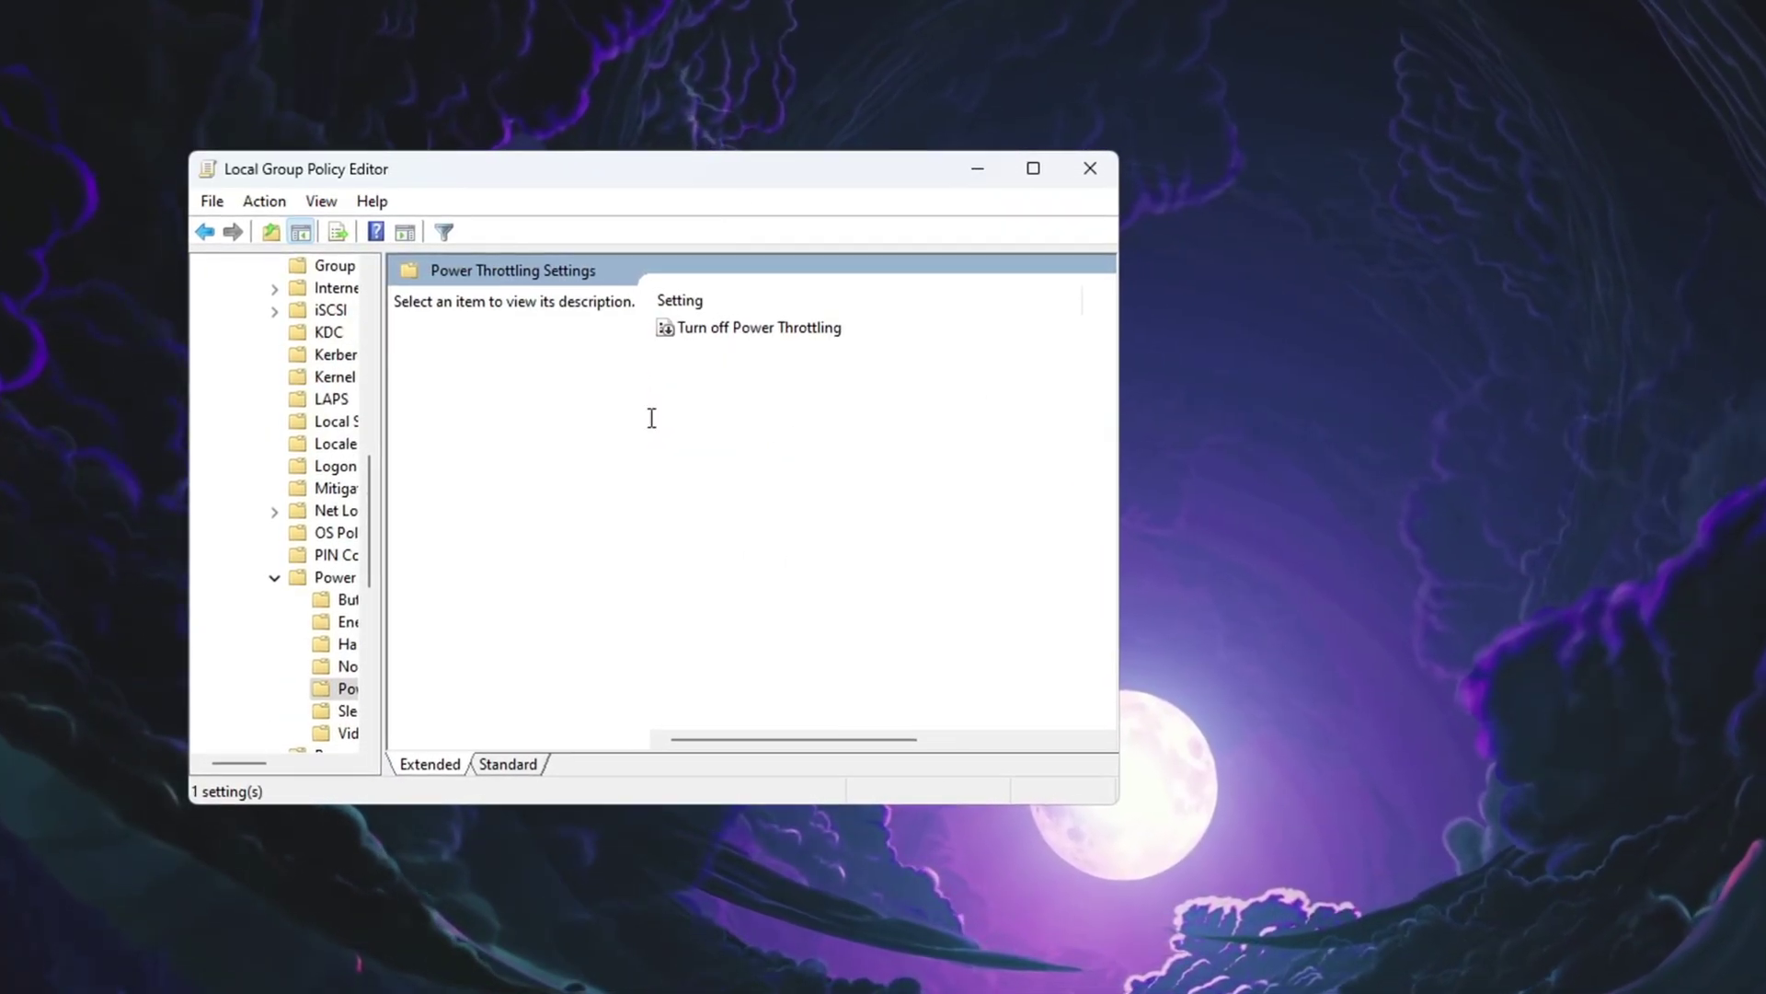
click(723, 329)
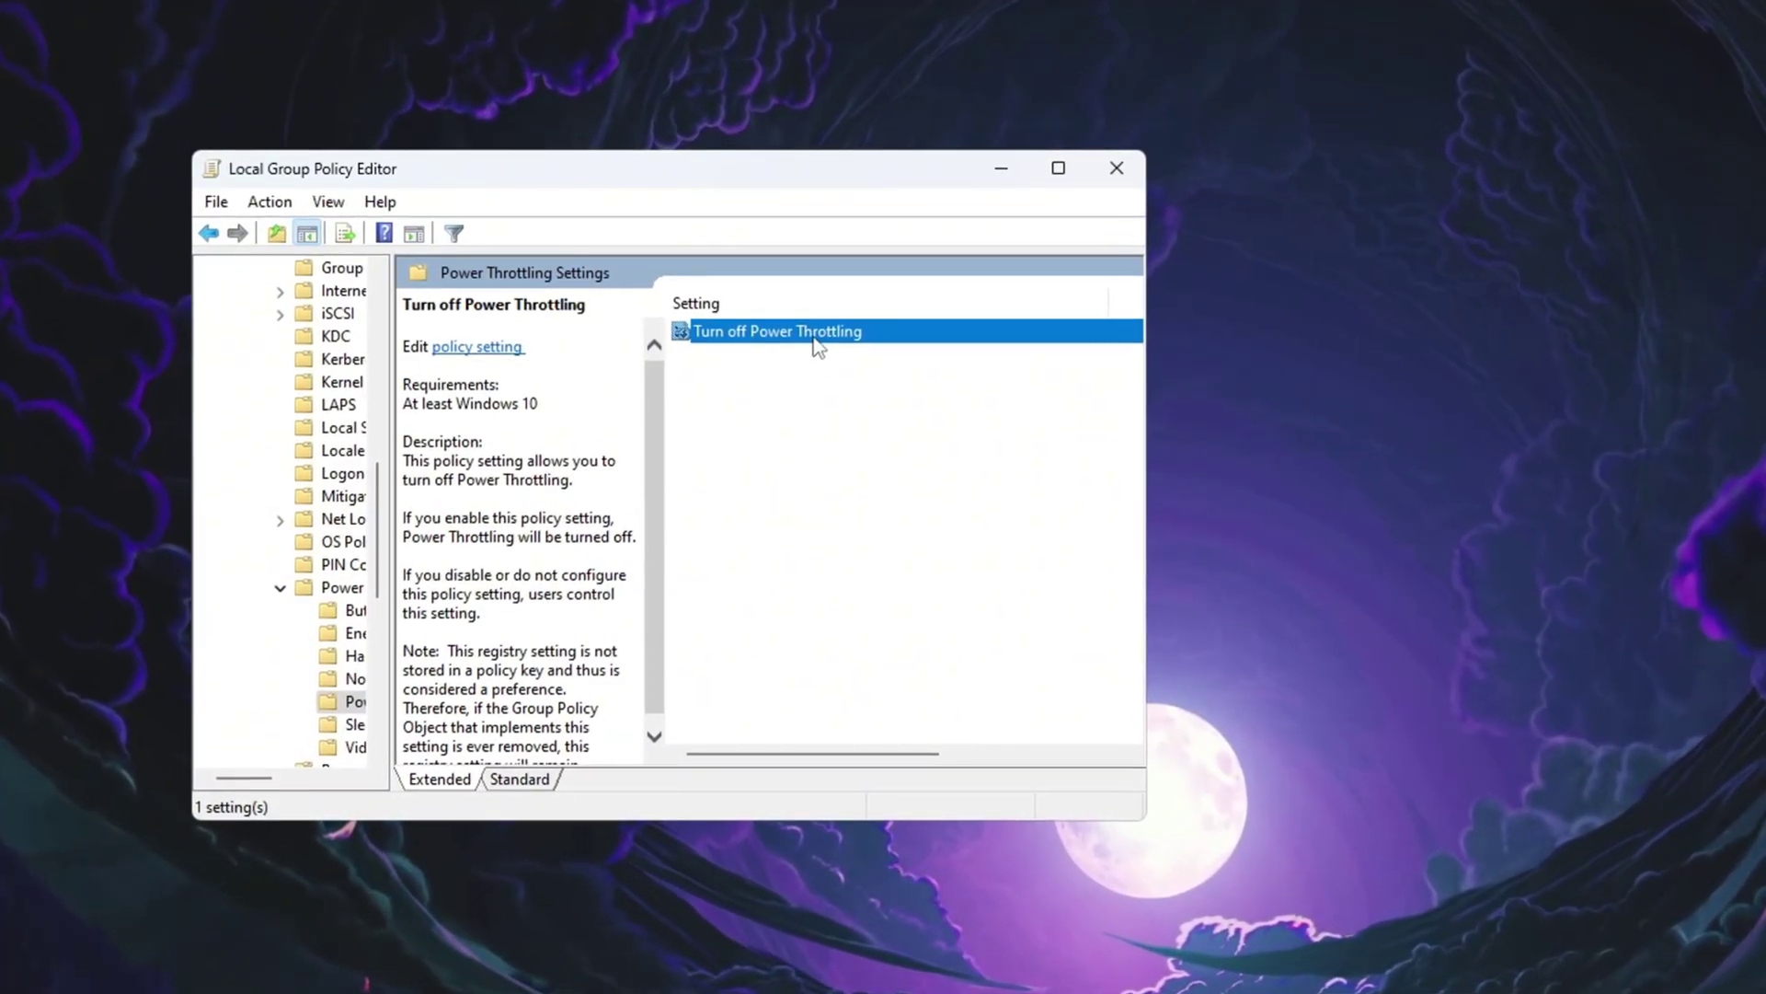
Set the Turn off Power Throttling policy to Enabled and apply it
double_click(816, 333)
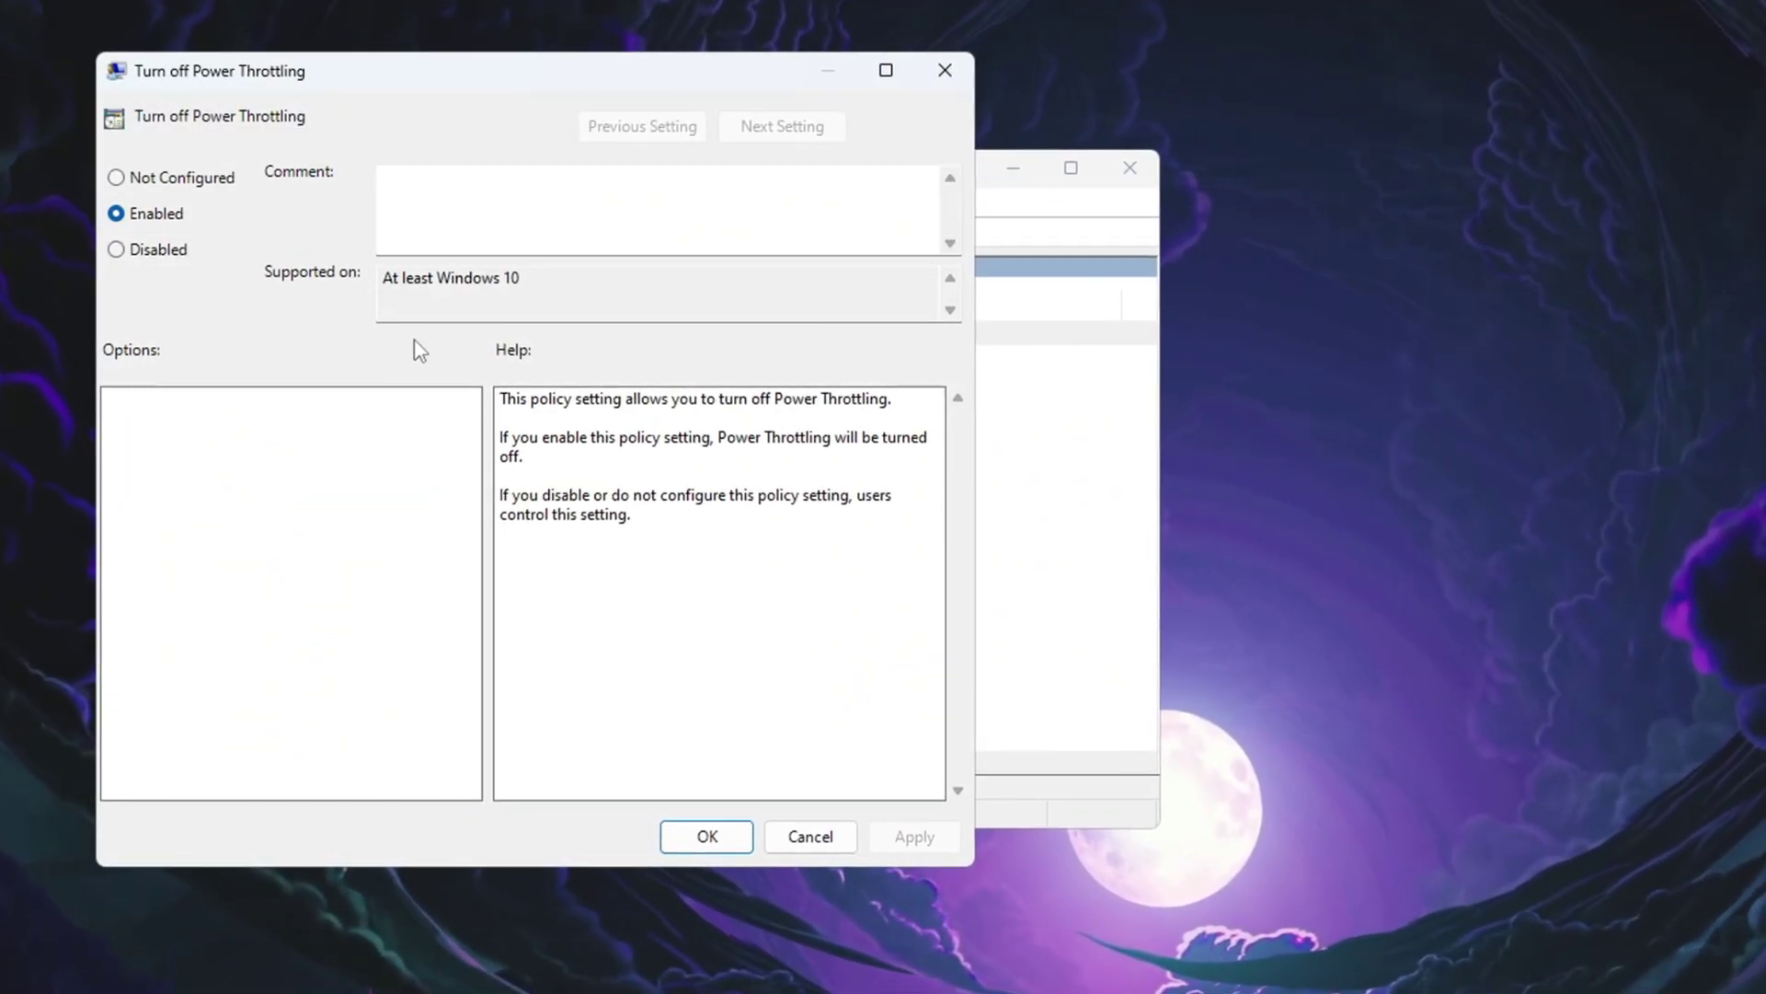
click(147, 250)
click(138, 215)
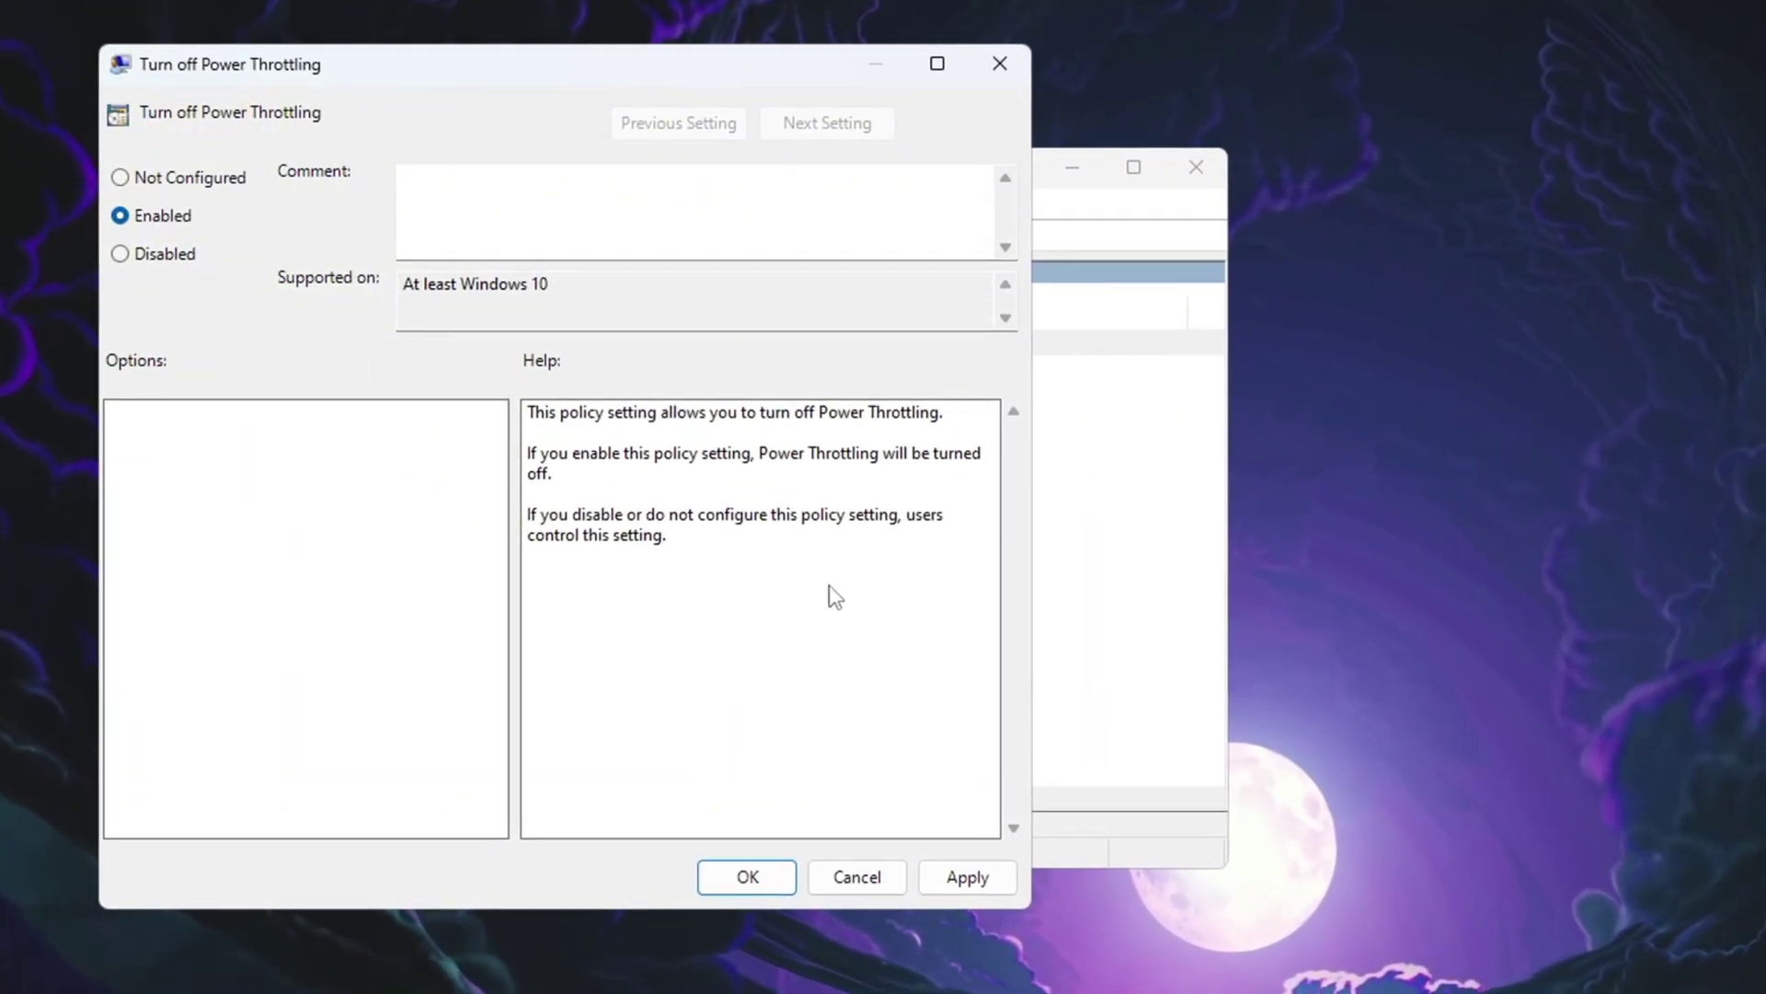
click(977, 878)
click(736, 876)
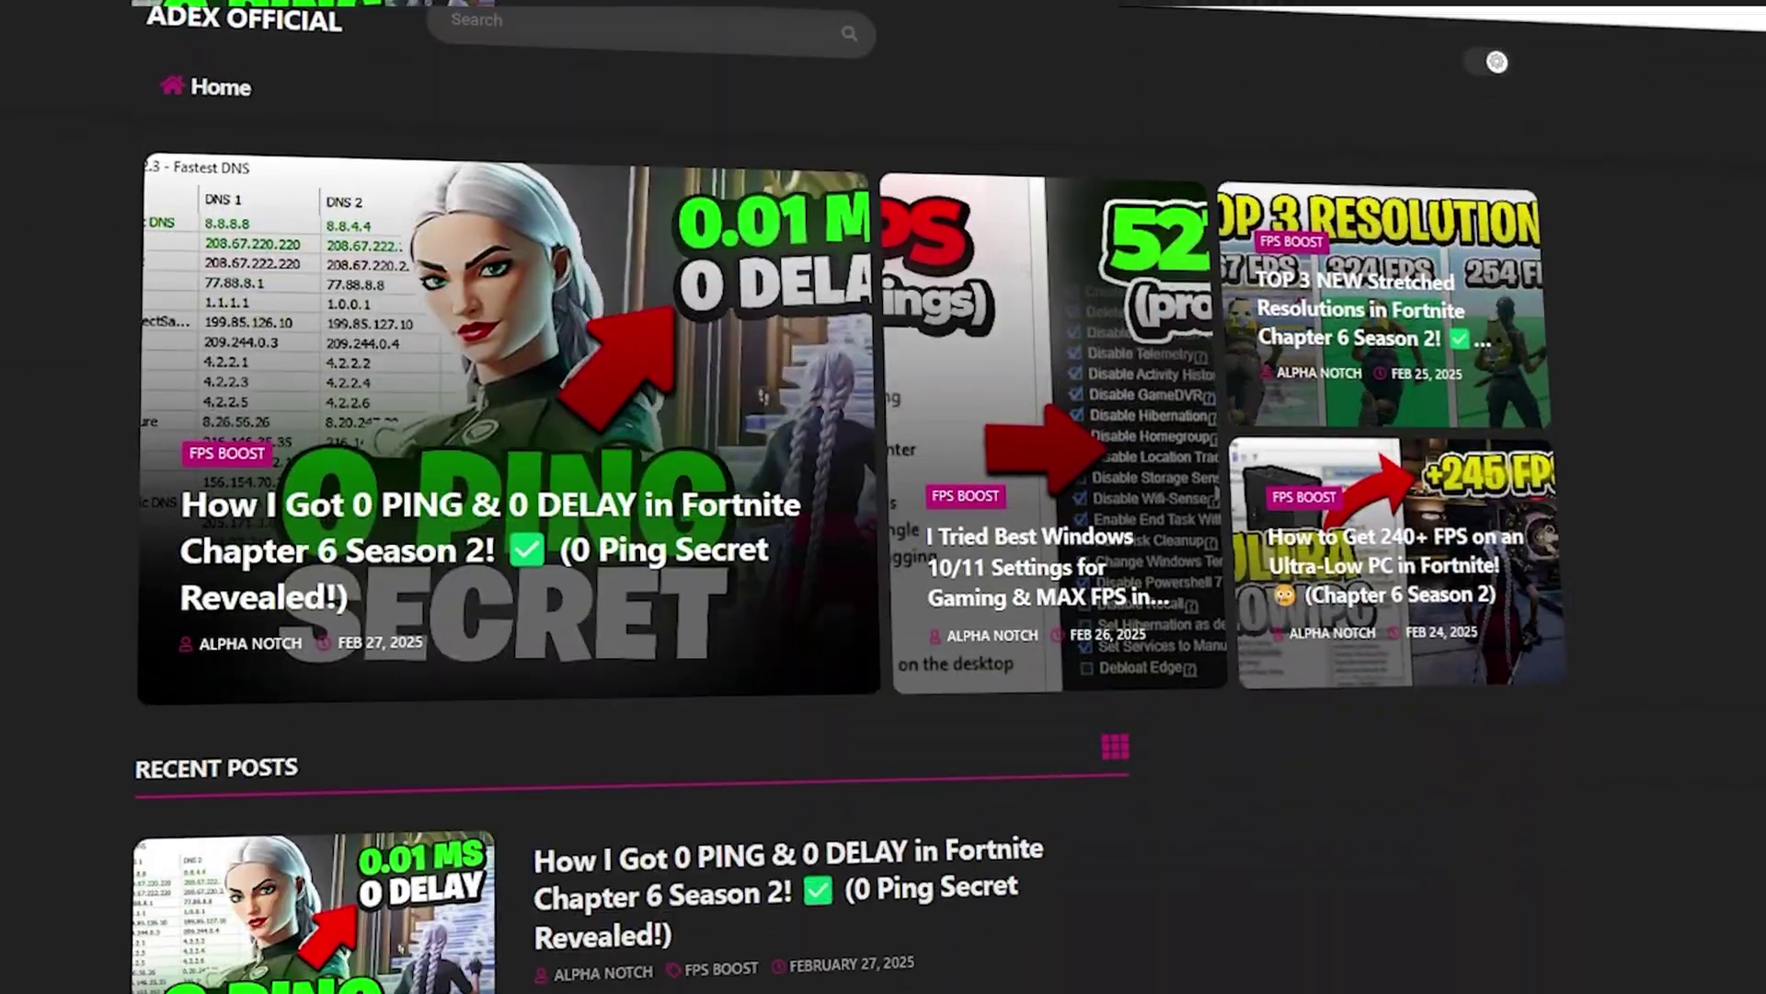
Scroll through the creator's recent posts on the website
scroll(644, 496, down, 5)
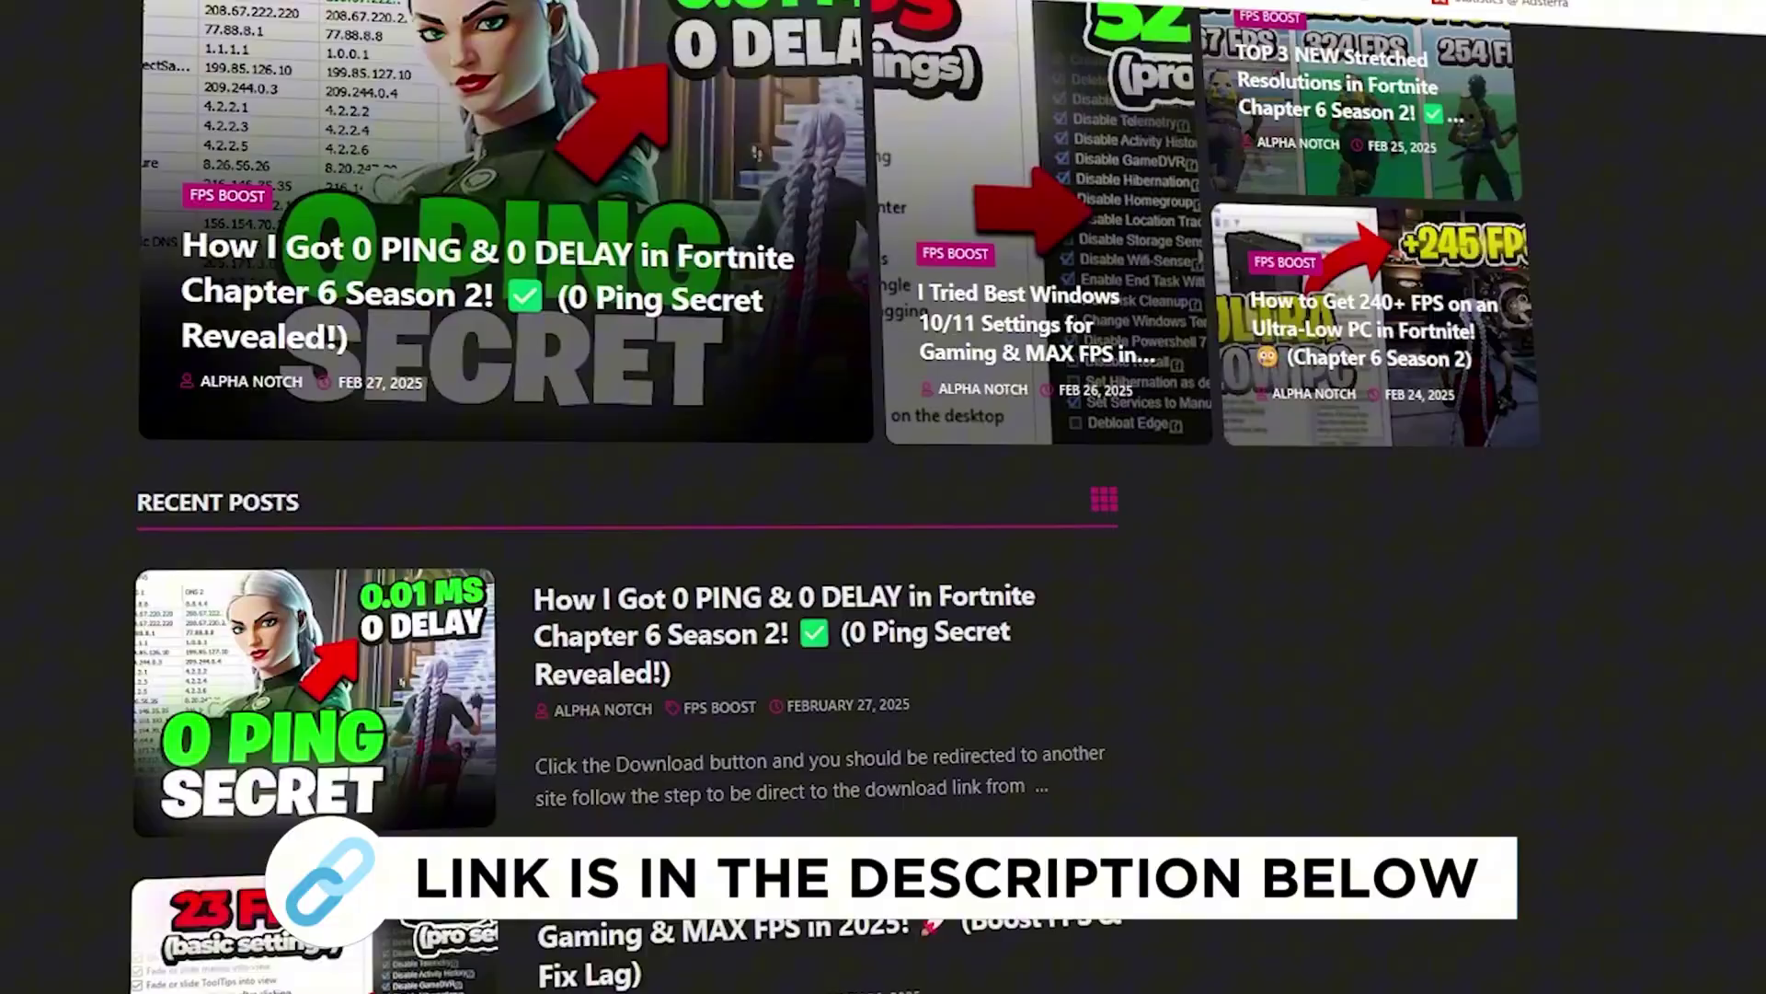
scroll(644, 496, down, 6)
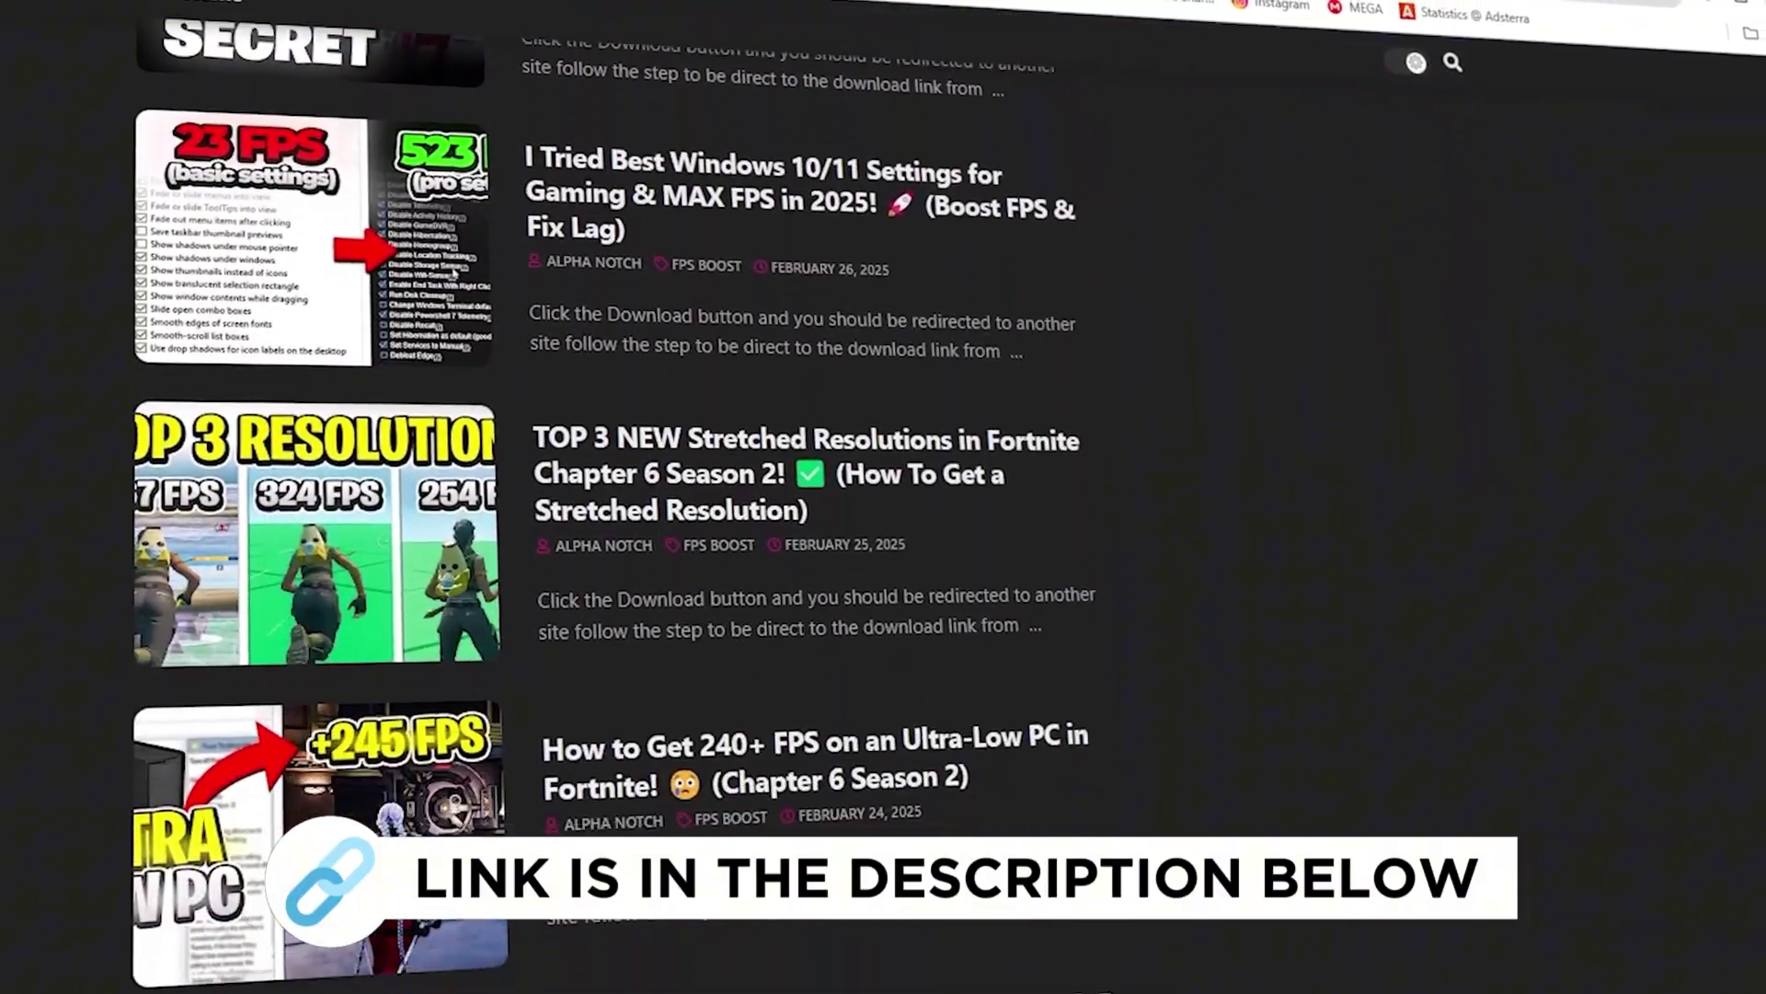
scroll(644, 496, down, 4)
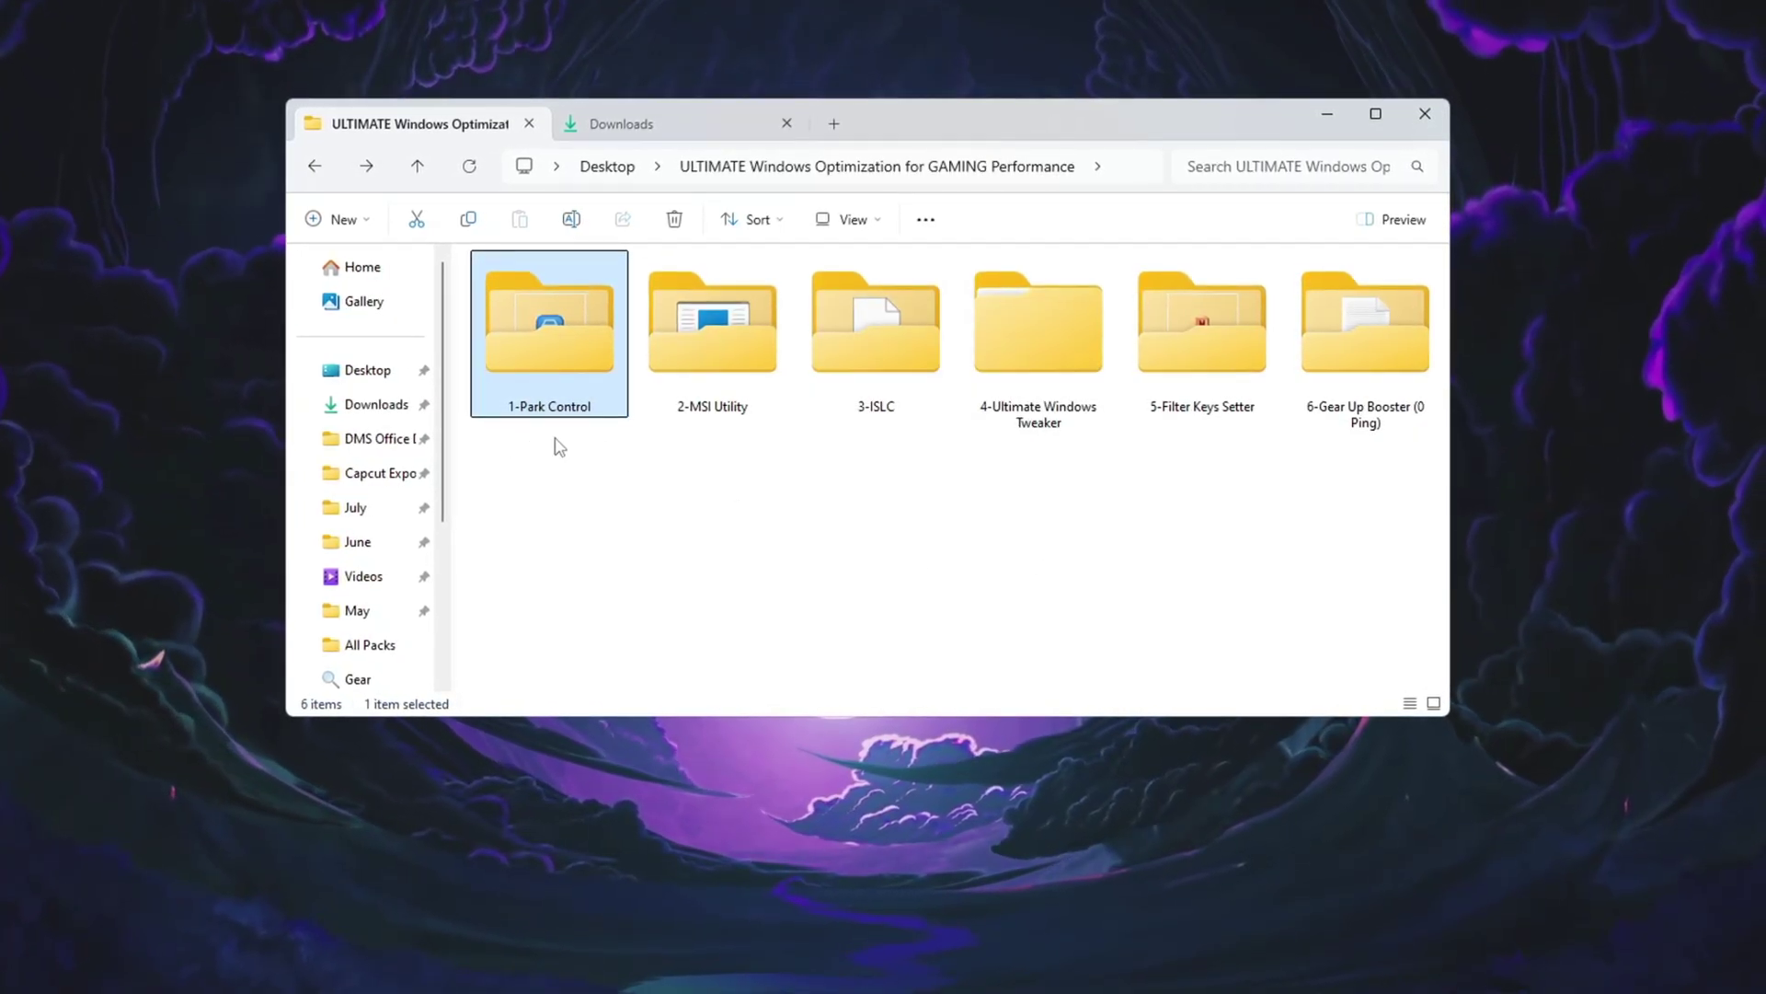
Open the 1-Park Control folder, then go to the Start menu to find ParkControl
double_click(537, 343)
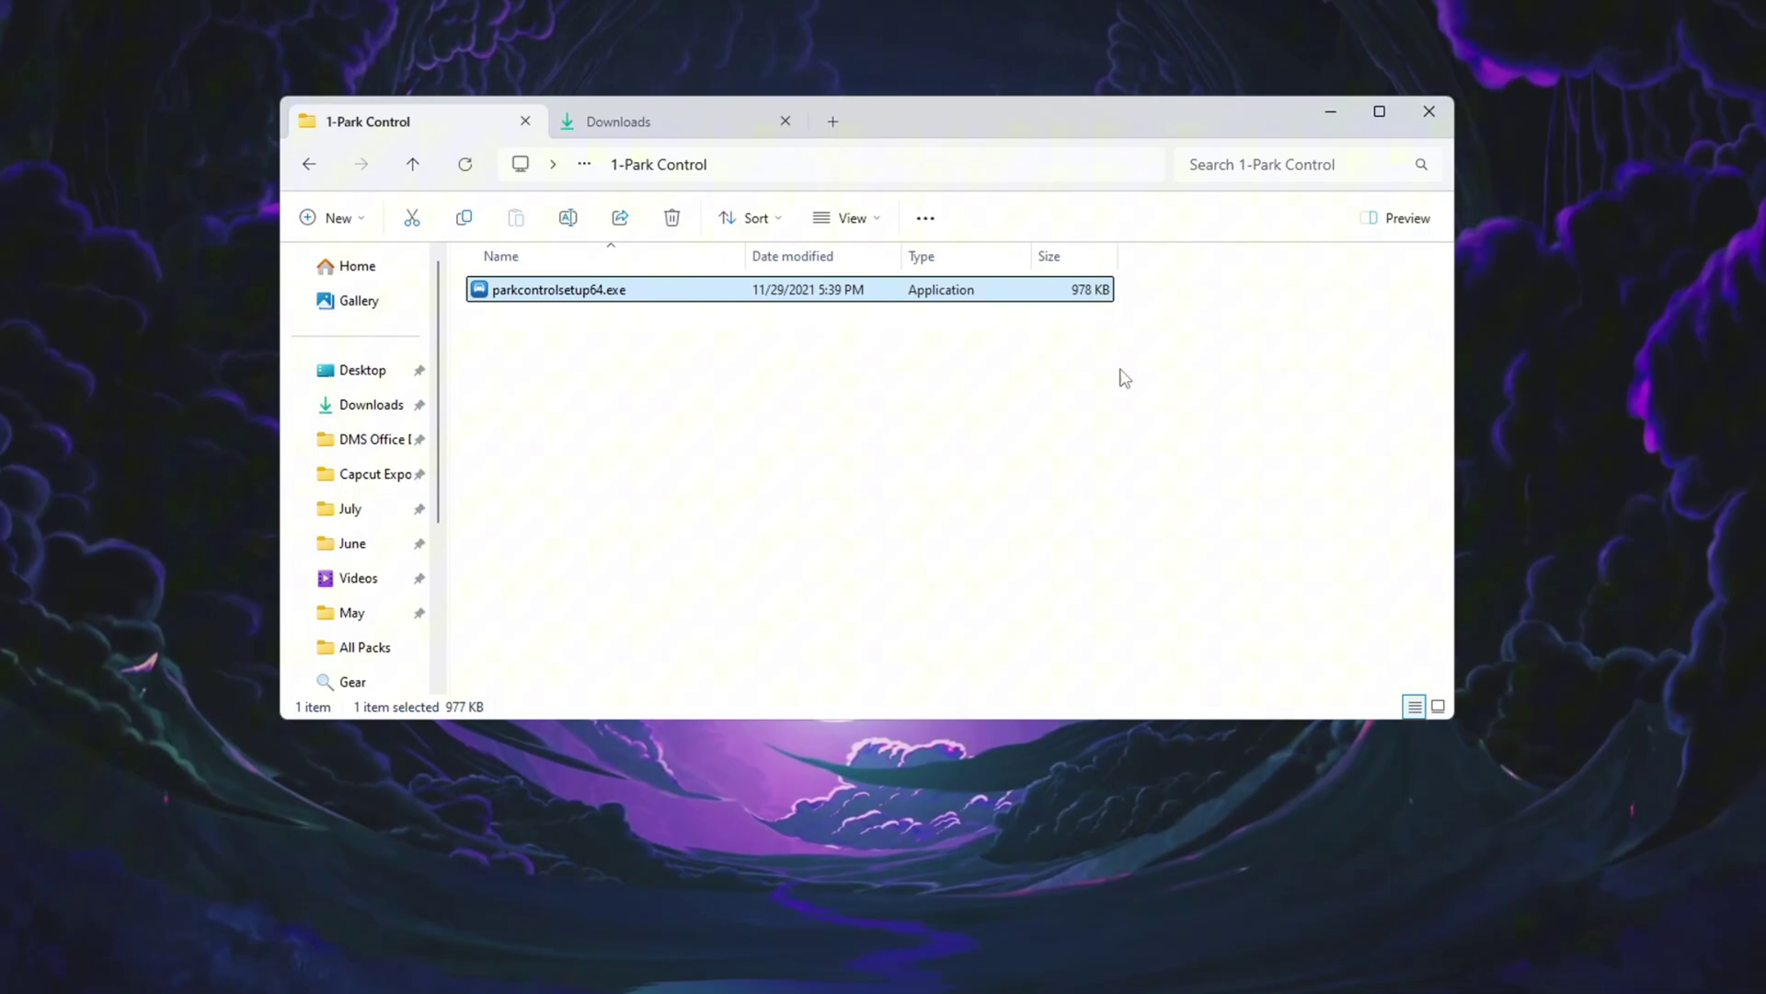
click(1337, 109)
key(super)
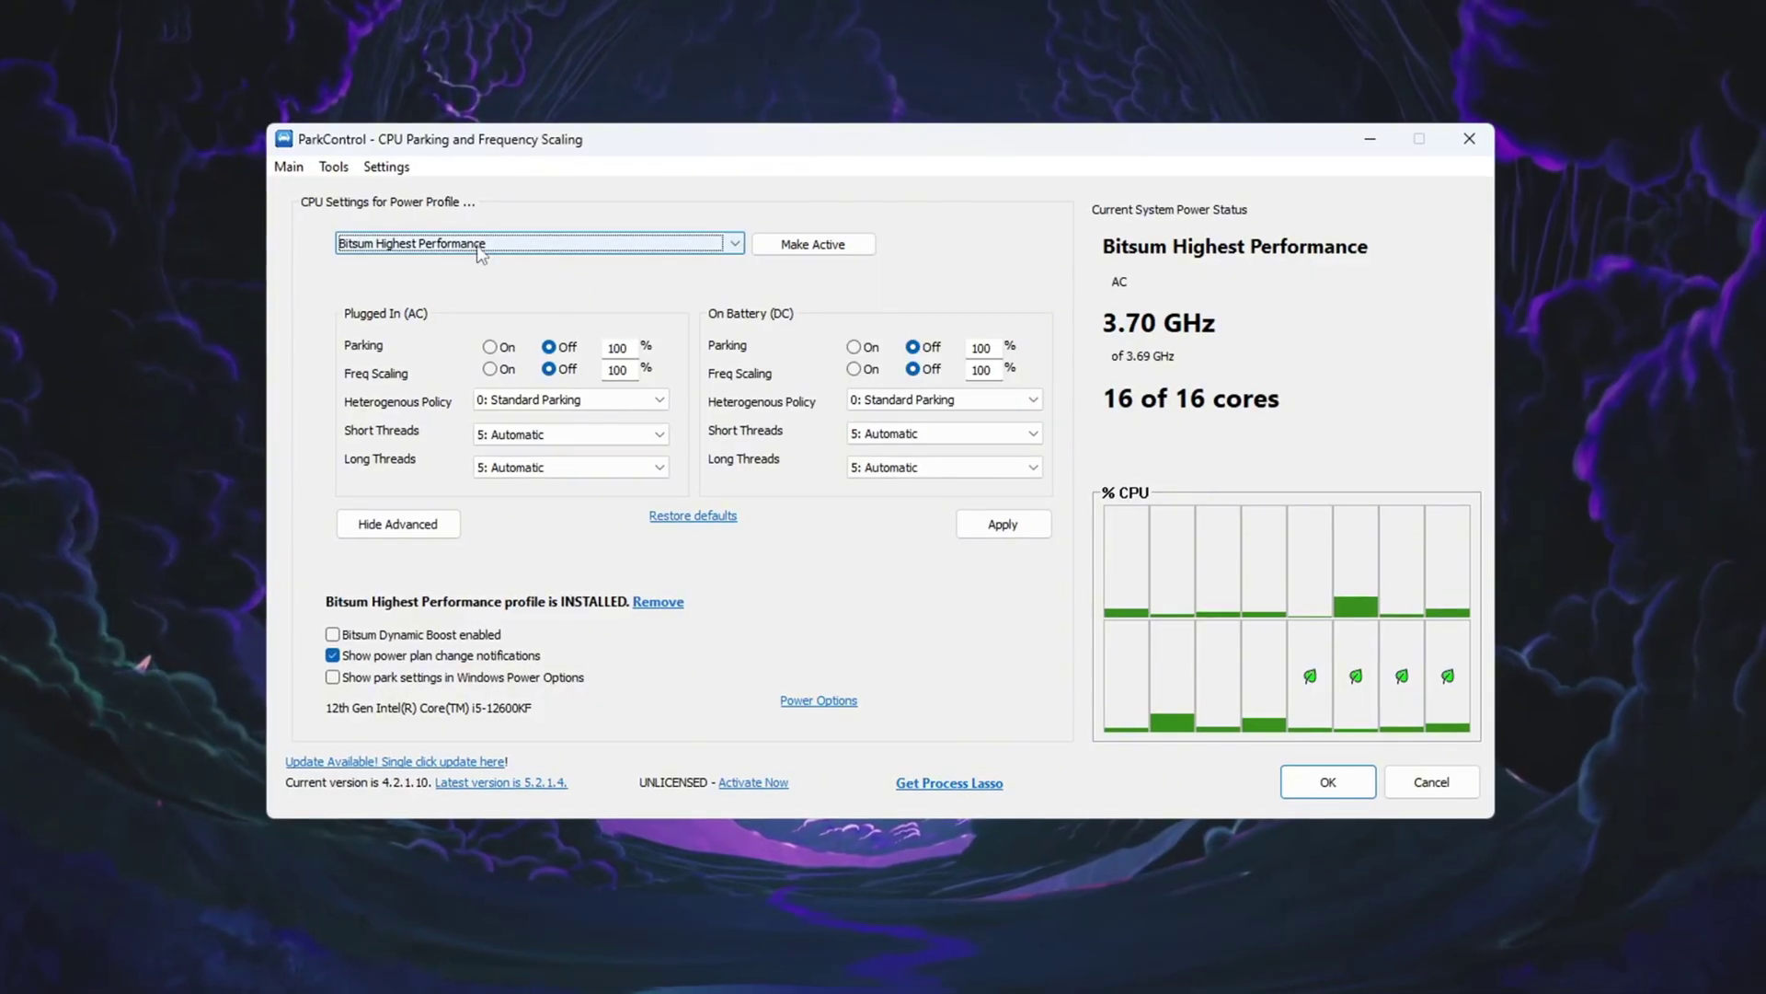
Keep Bitsum Highest Performance as the ParkControl profile with Dynamic Boost off, and open Power Options
click(727, 244)
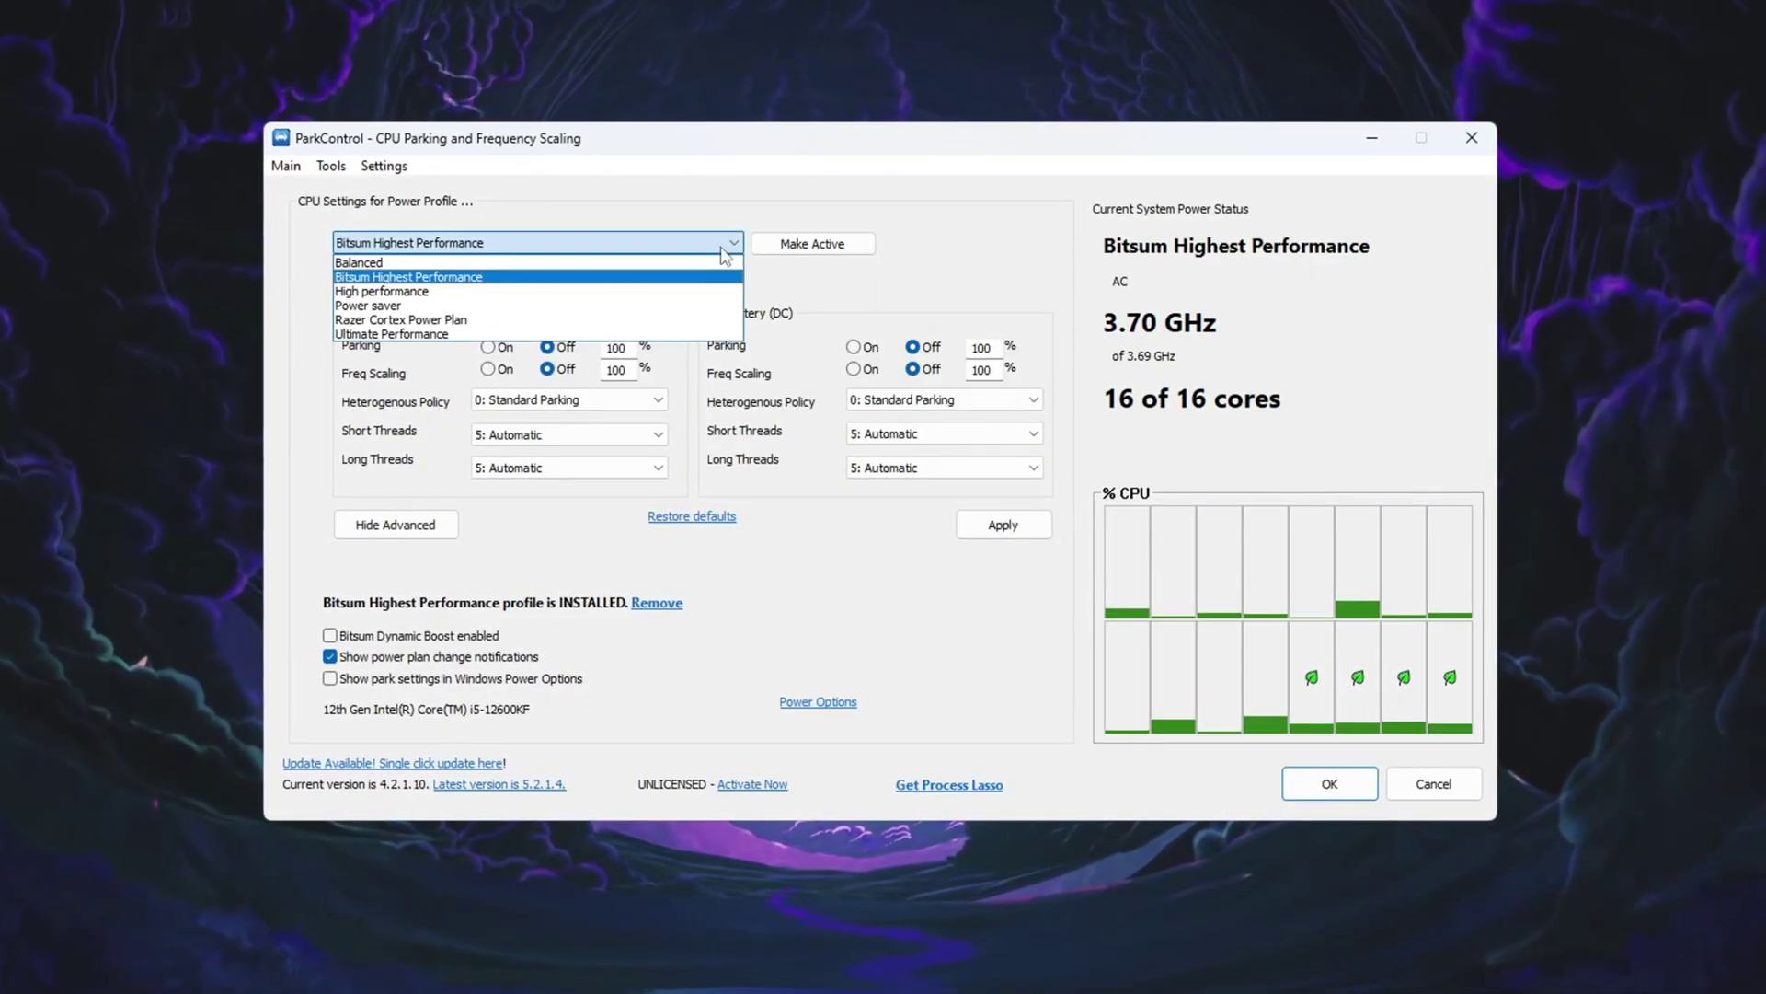
click(683, 277)
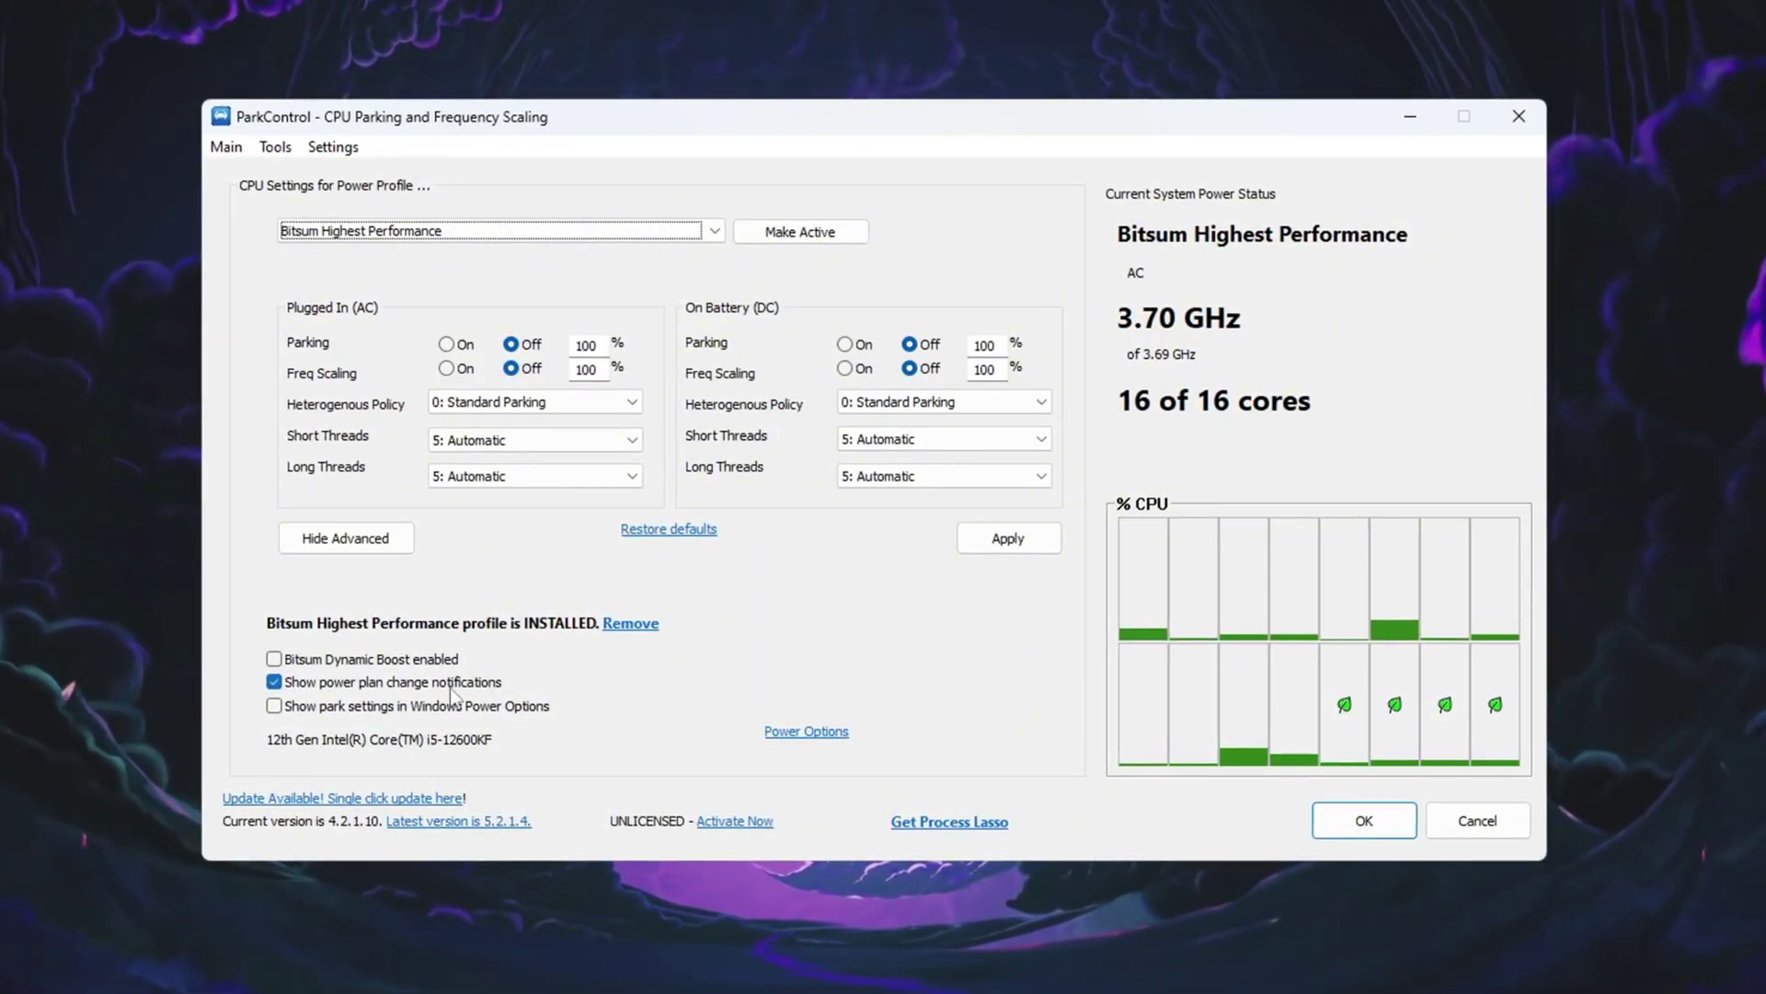
click(272, 661)
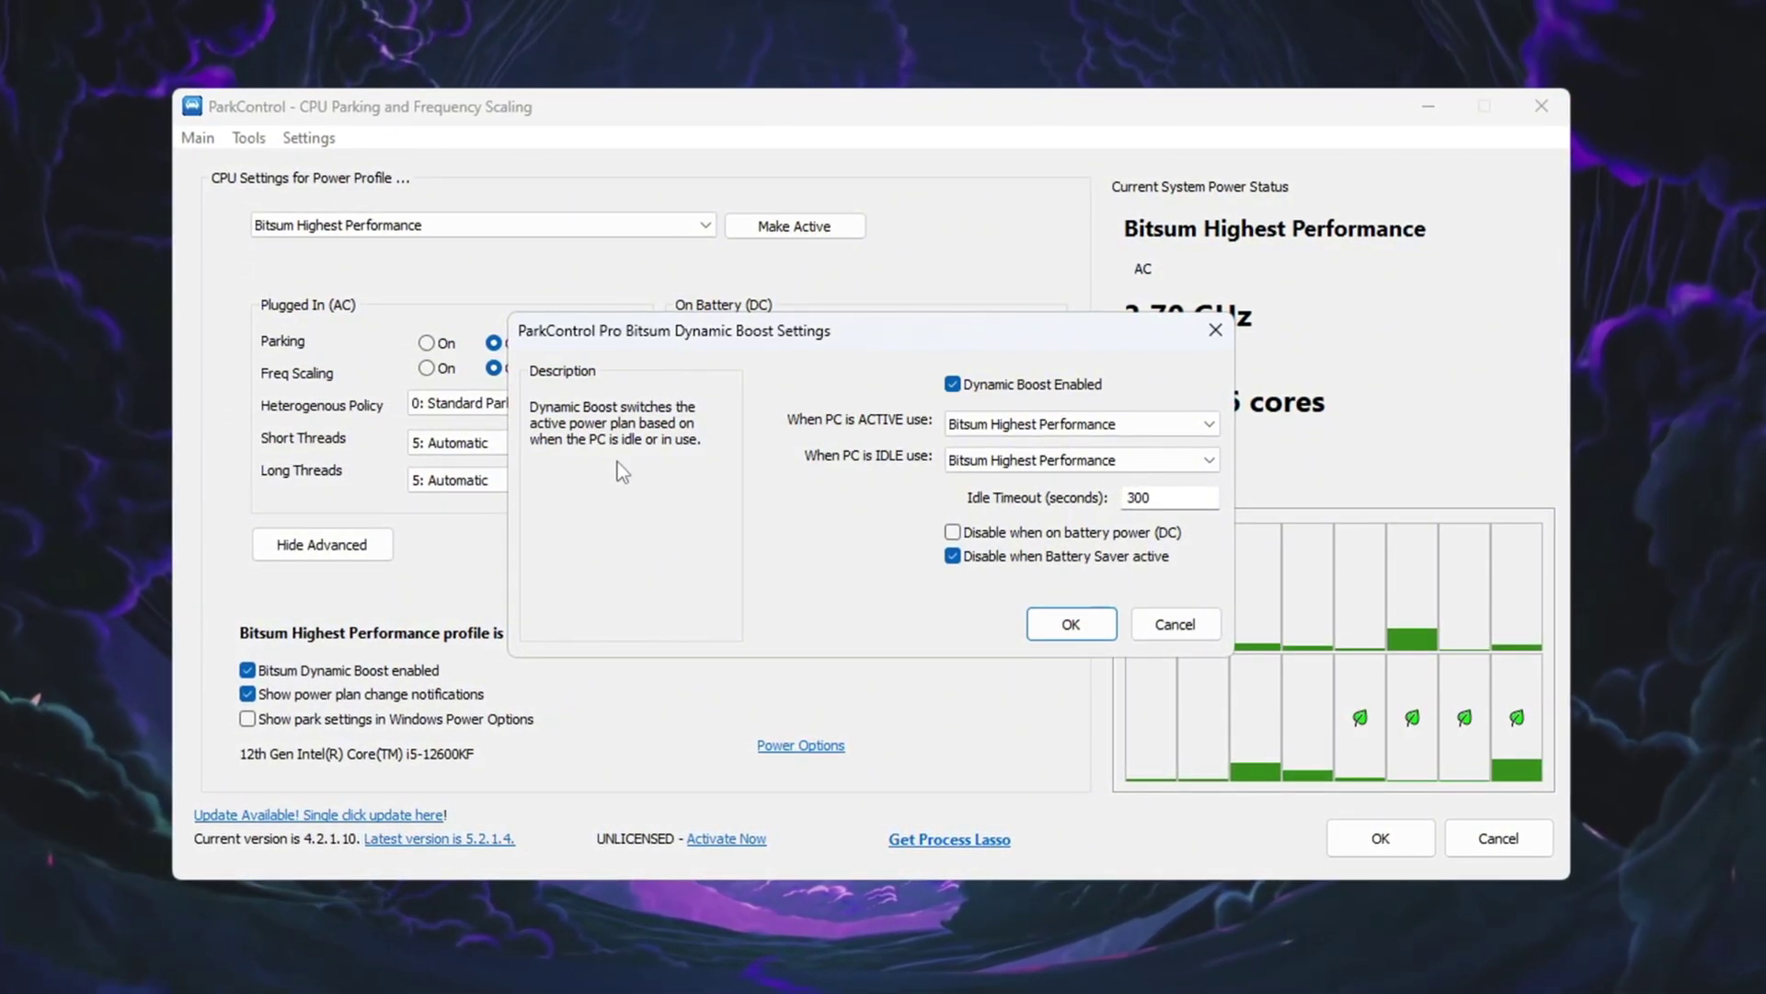
click(1162, 627)
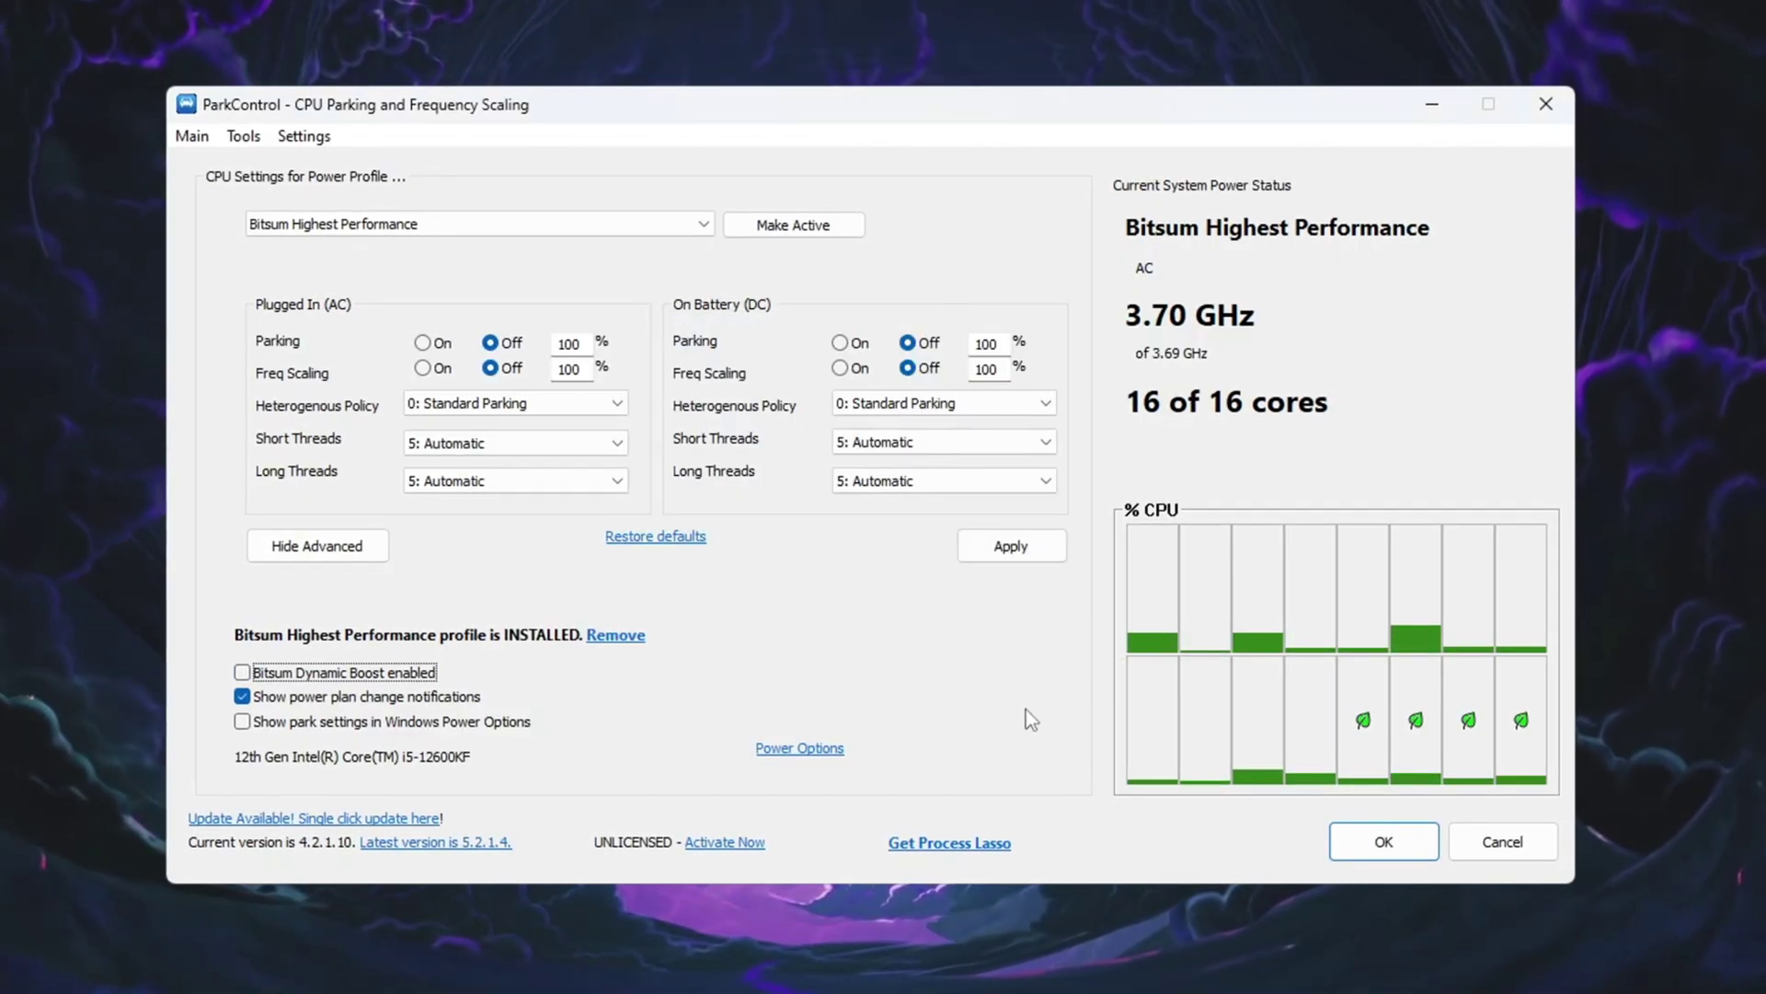
click(790, 753)
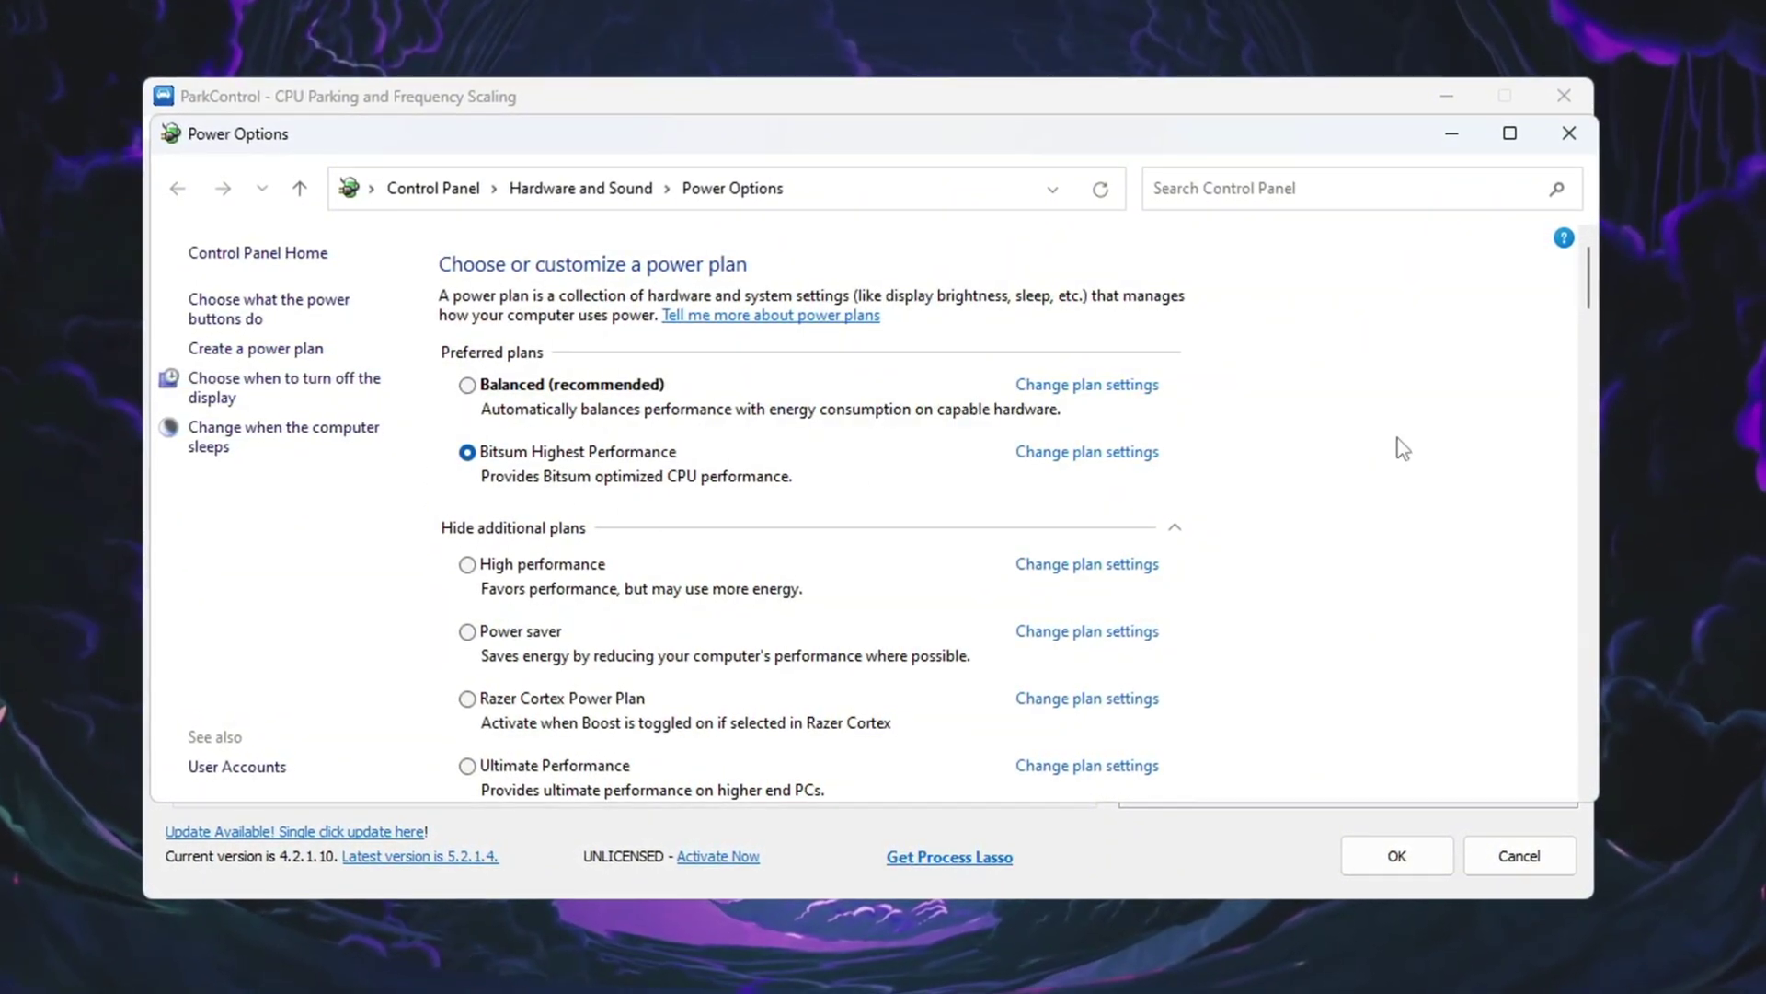
Close Power Options with Bitsum Highest Performance left as the active plan
click(1570, 133)
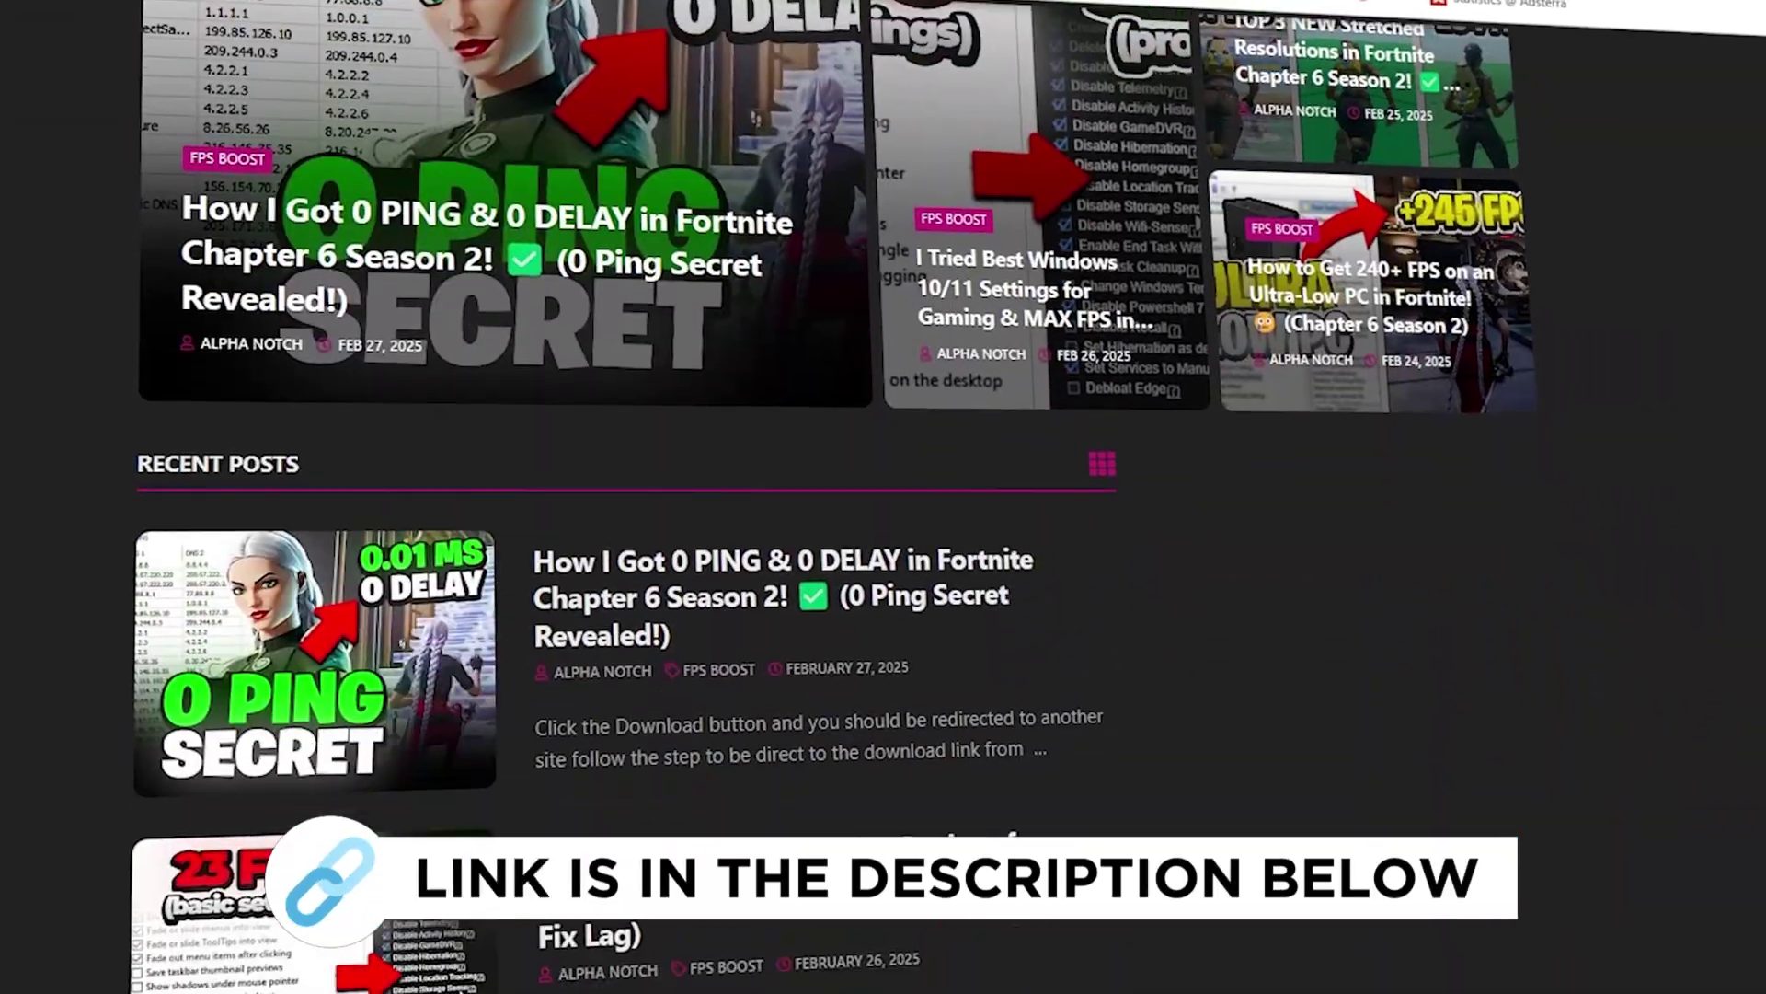
Scroll down through the blog's Recent Posts
scroll(621, 497, down, 8)
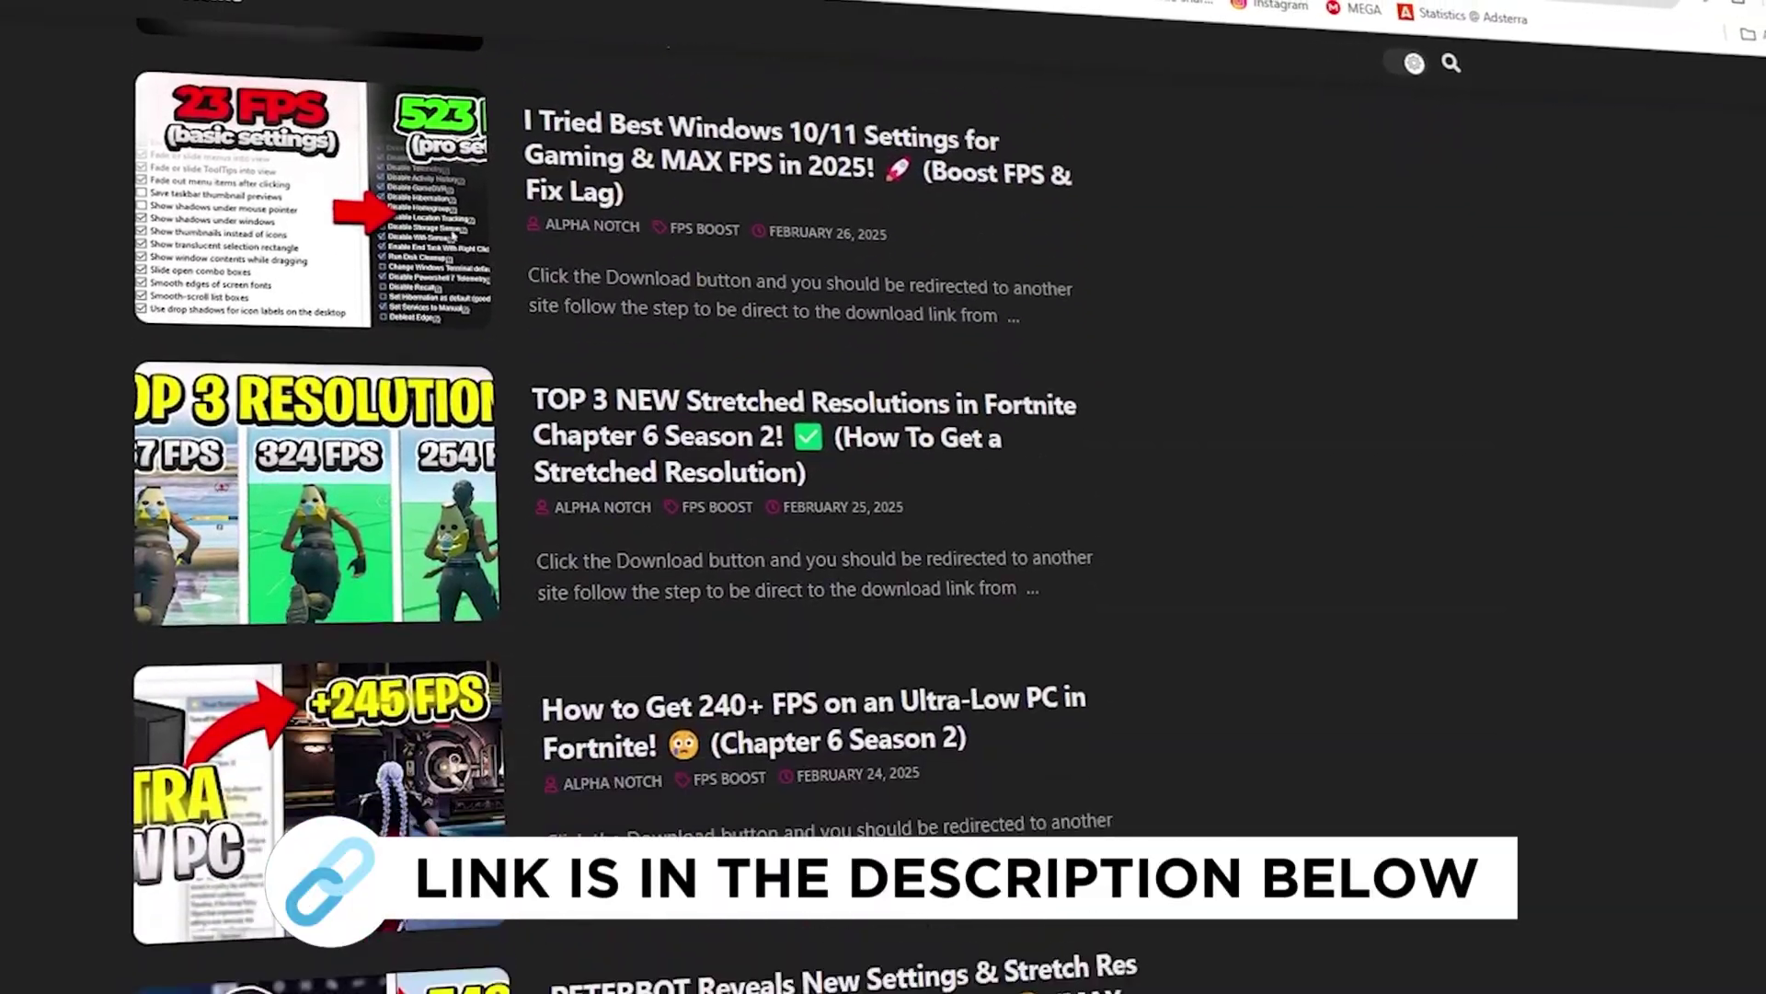
scroll(621, 497, down, 10)
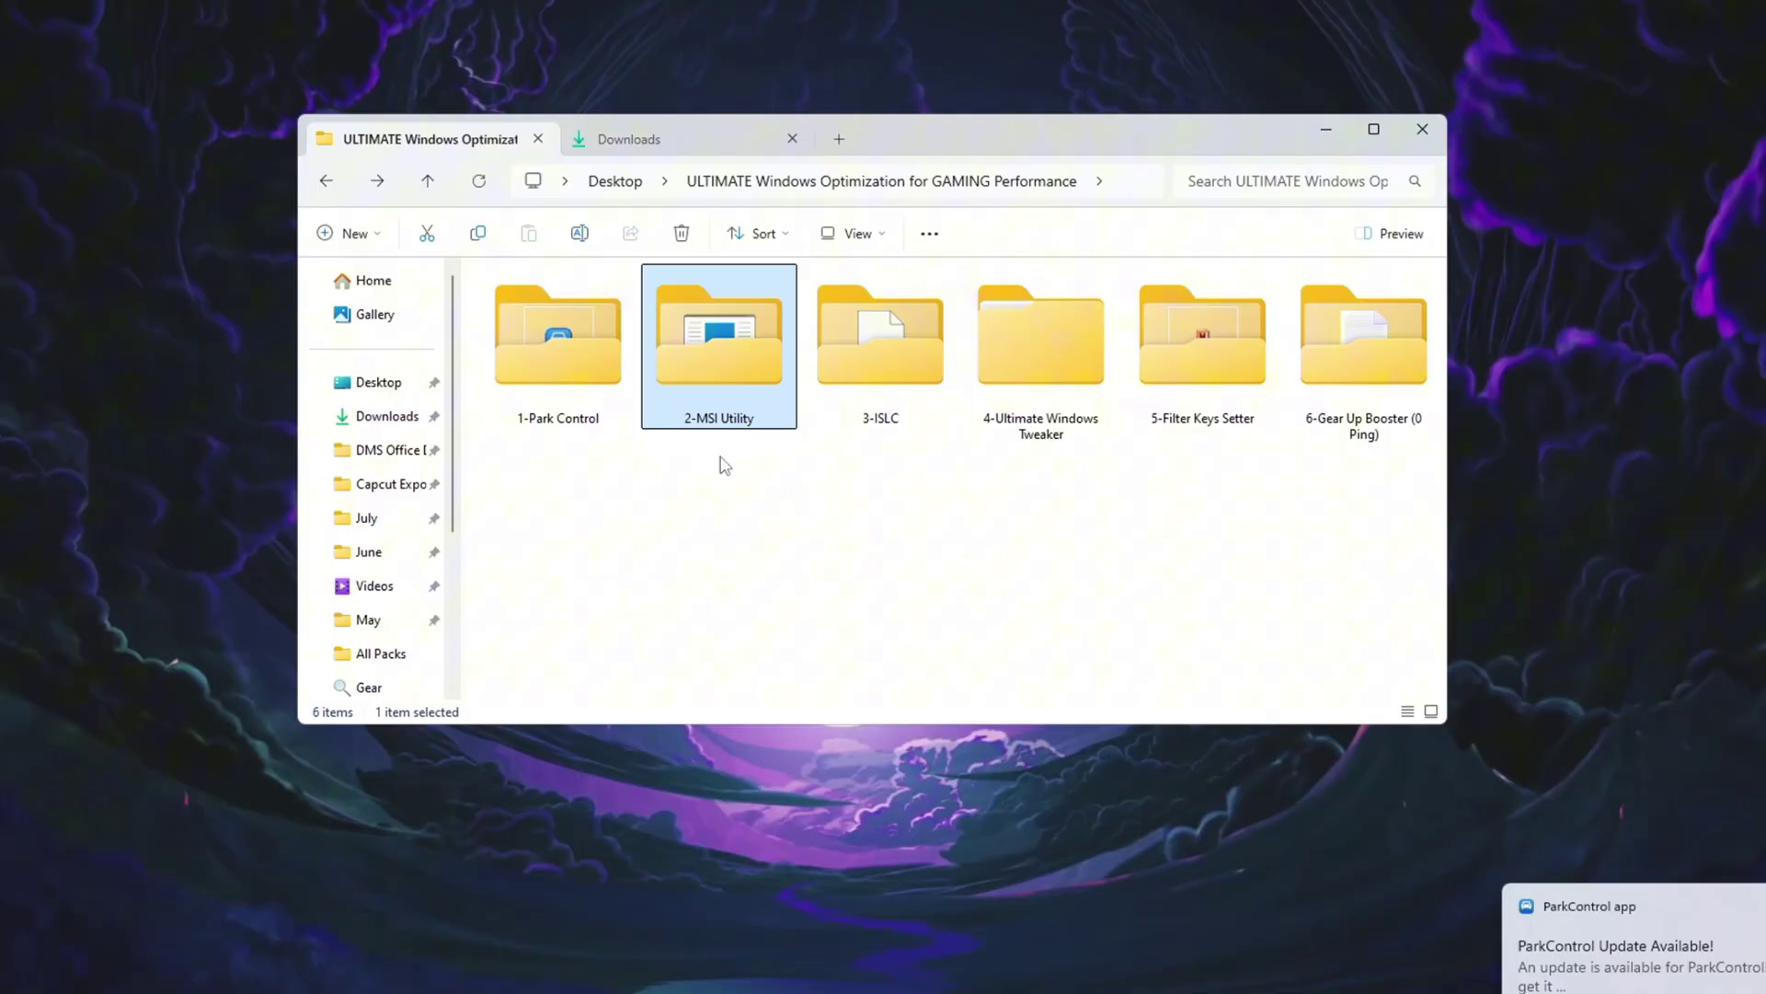
Open the 2-MSI Utility folder and select MSI Mode Utility 3.0.exe
double_click(749, 375)
click(533, 311)
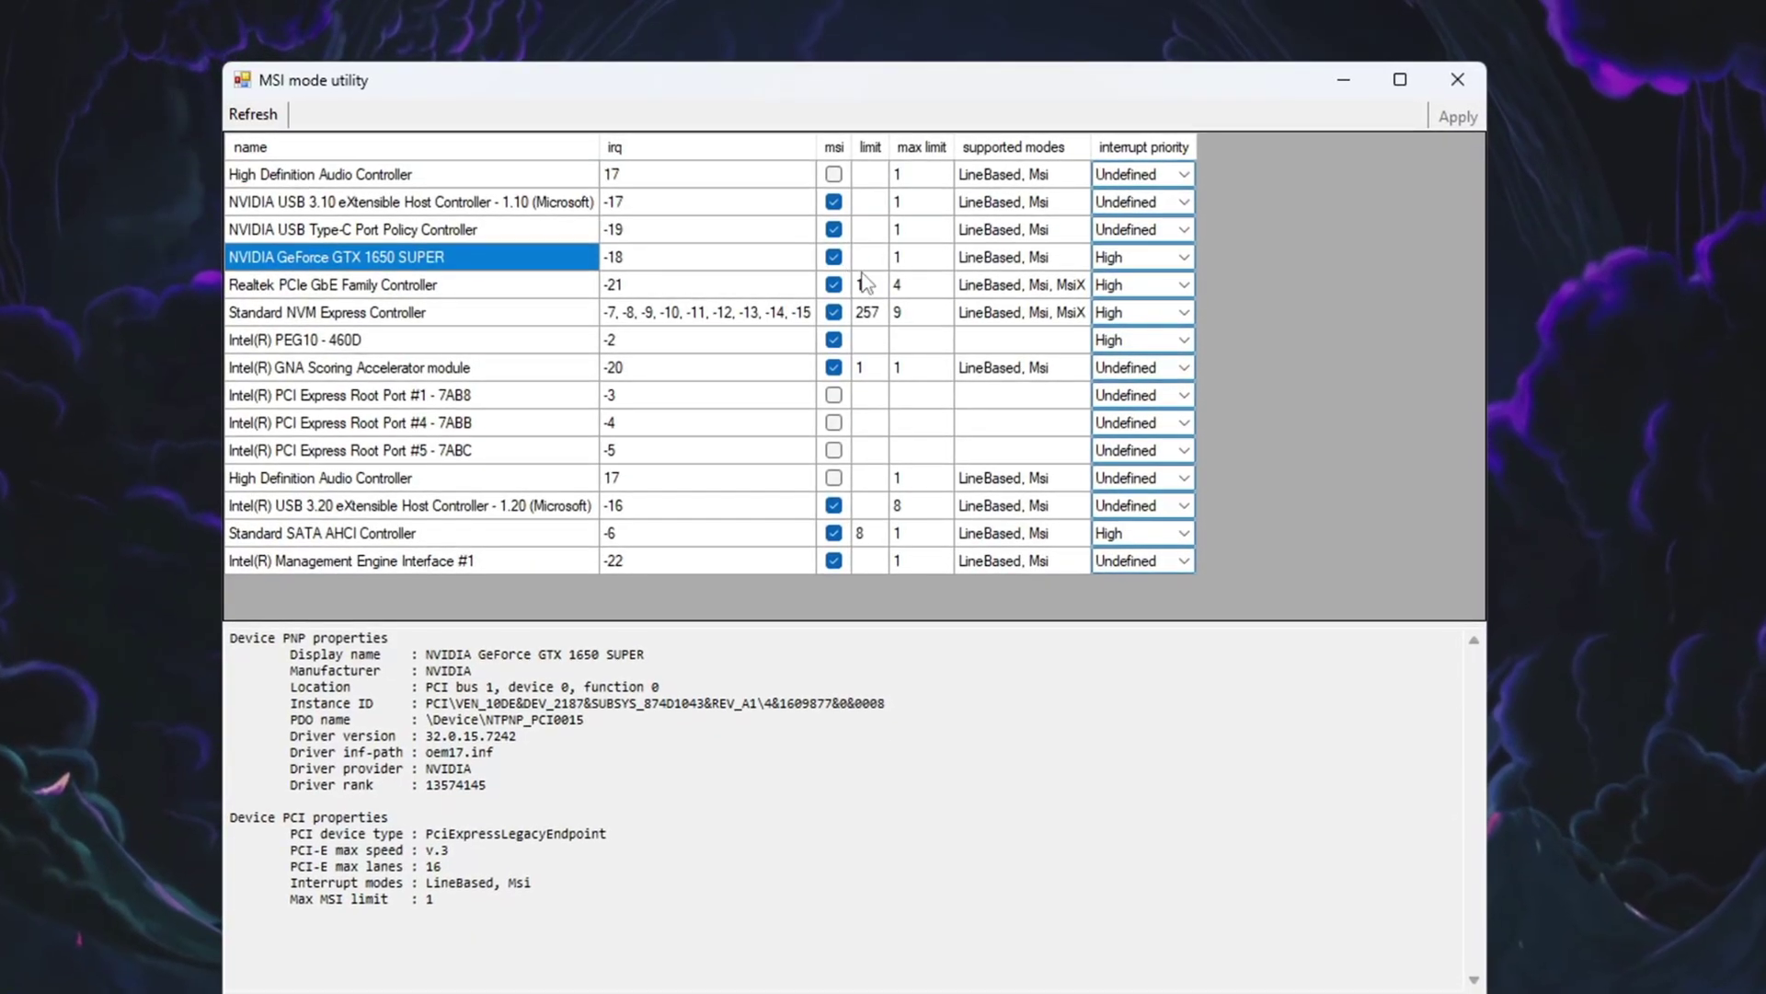
Keep High interrupt priority for the GTX 1650 SUPER and the Intel(R) PEG10 - 460D device
click(1141, 257)
click(1127, 340)
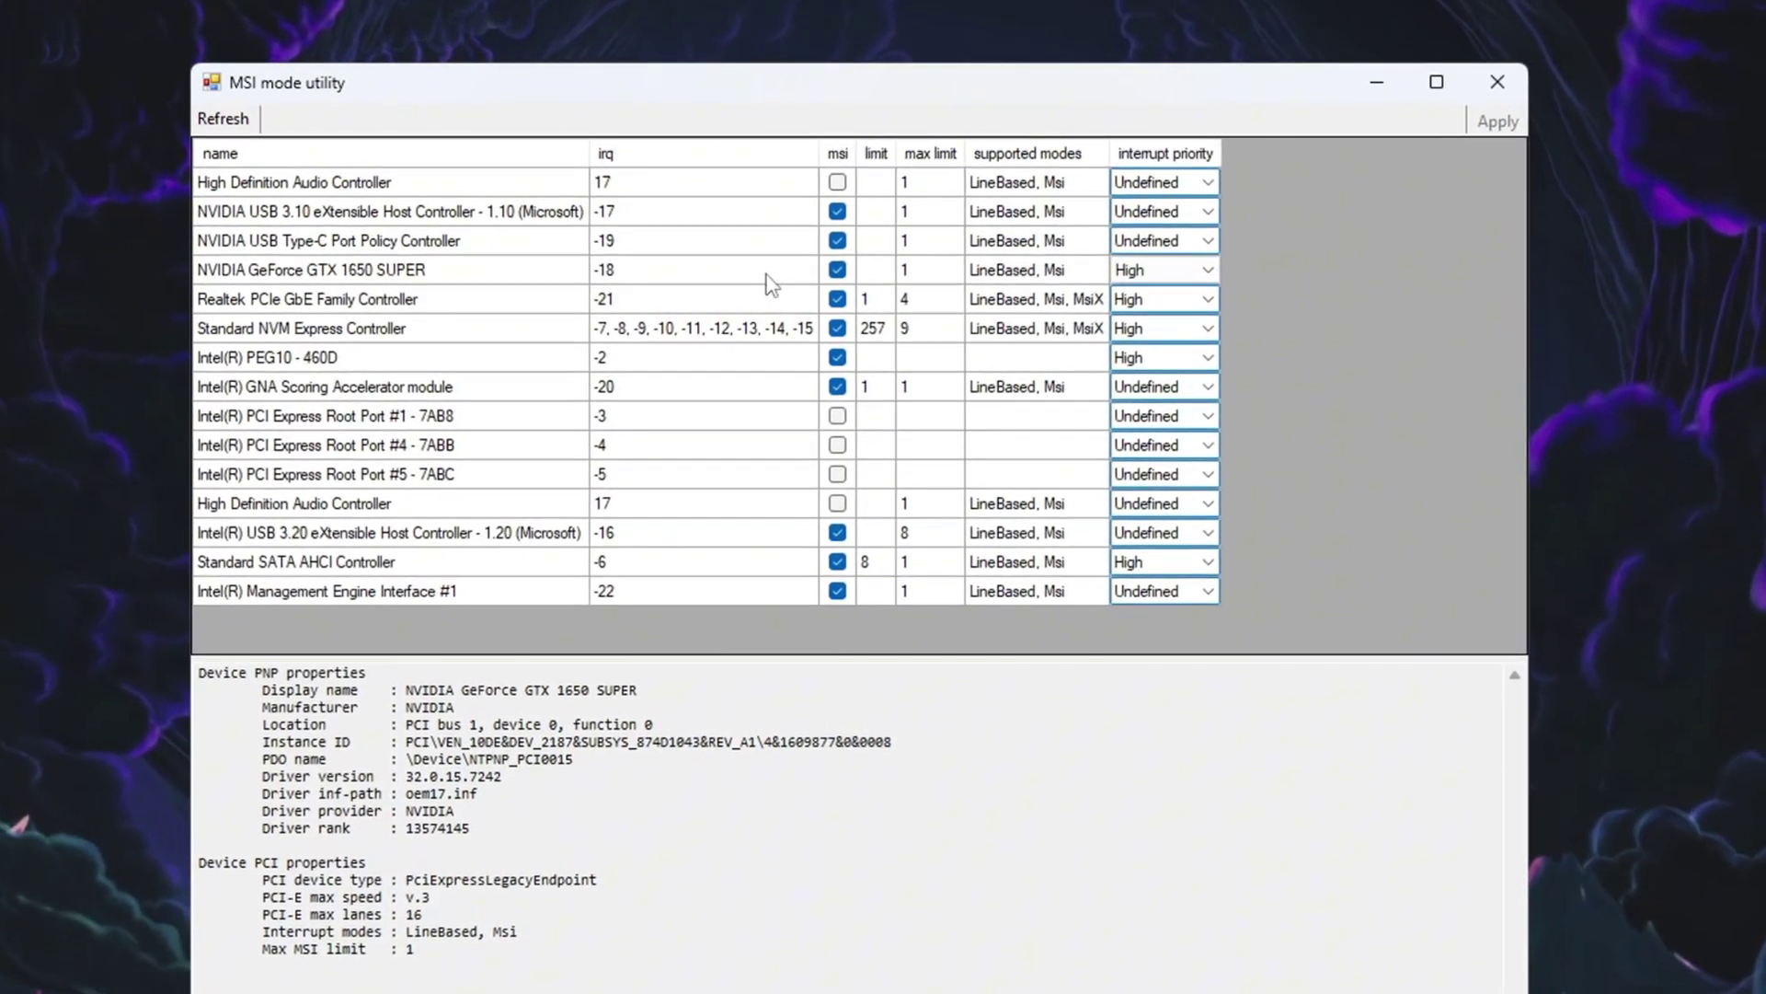
click(244, 357)
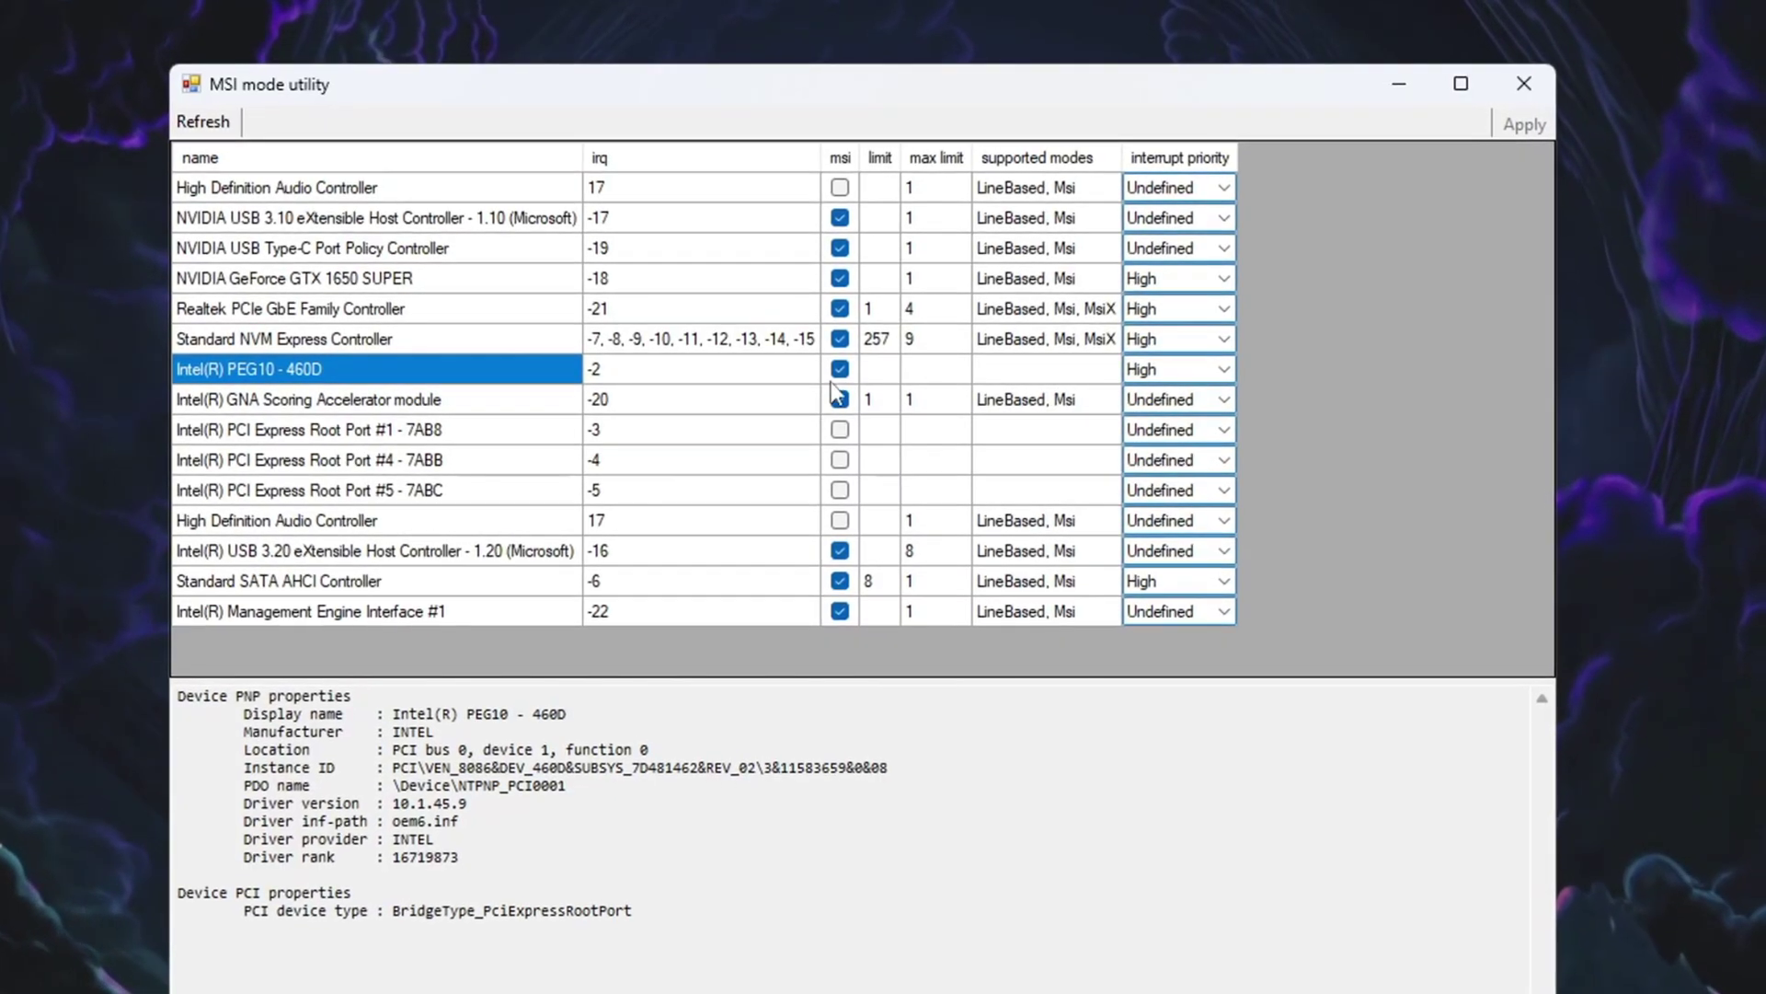
click(1223, 369)
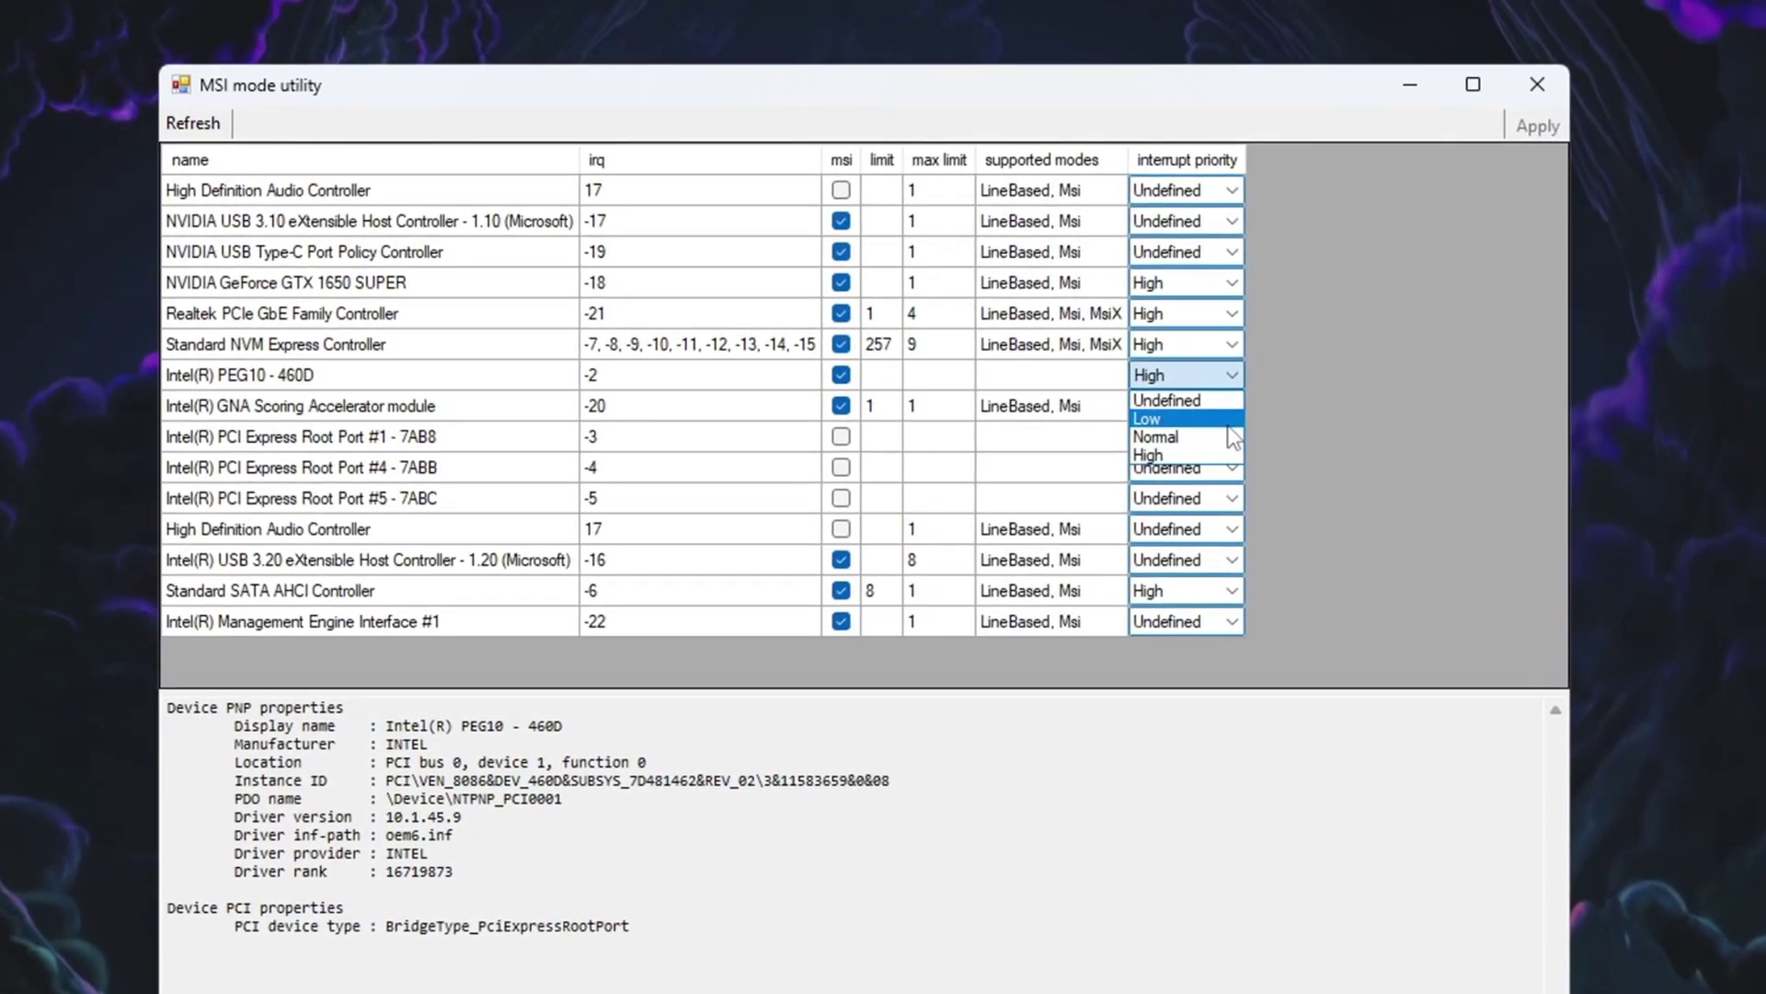
click(1231, 454)
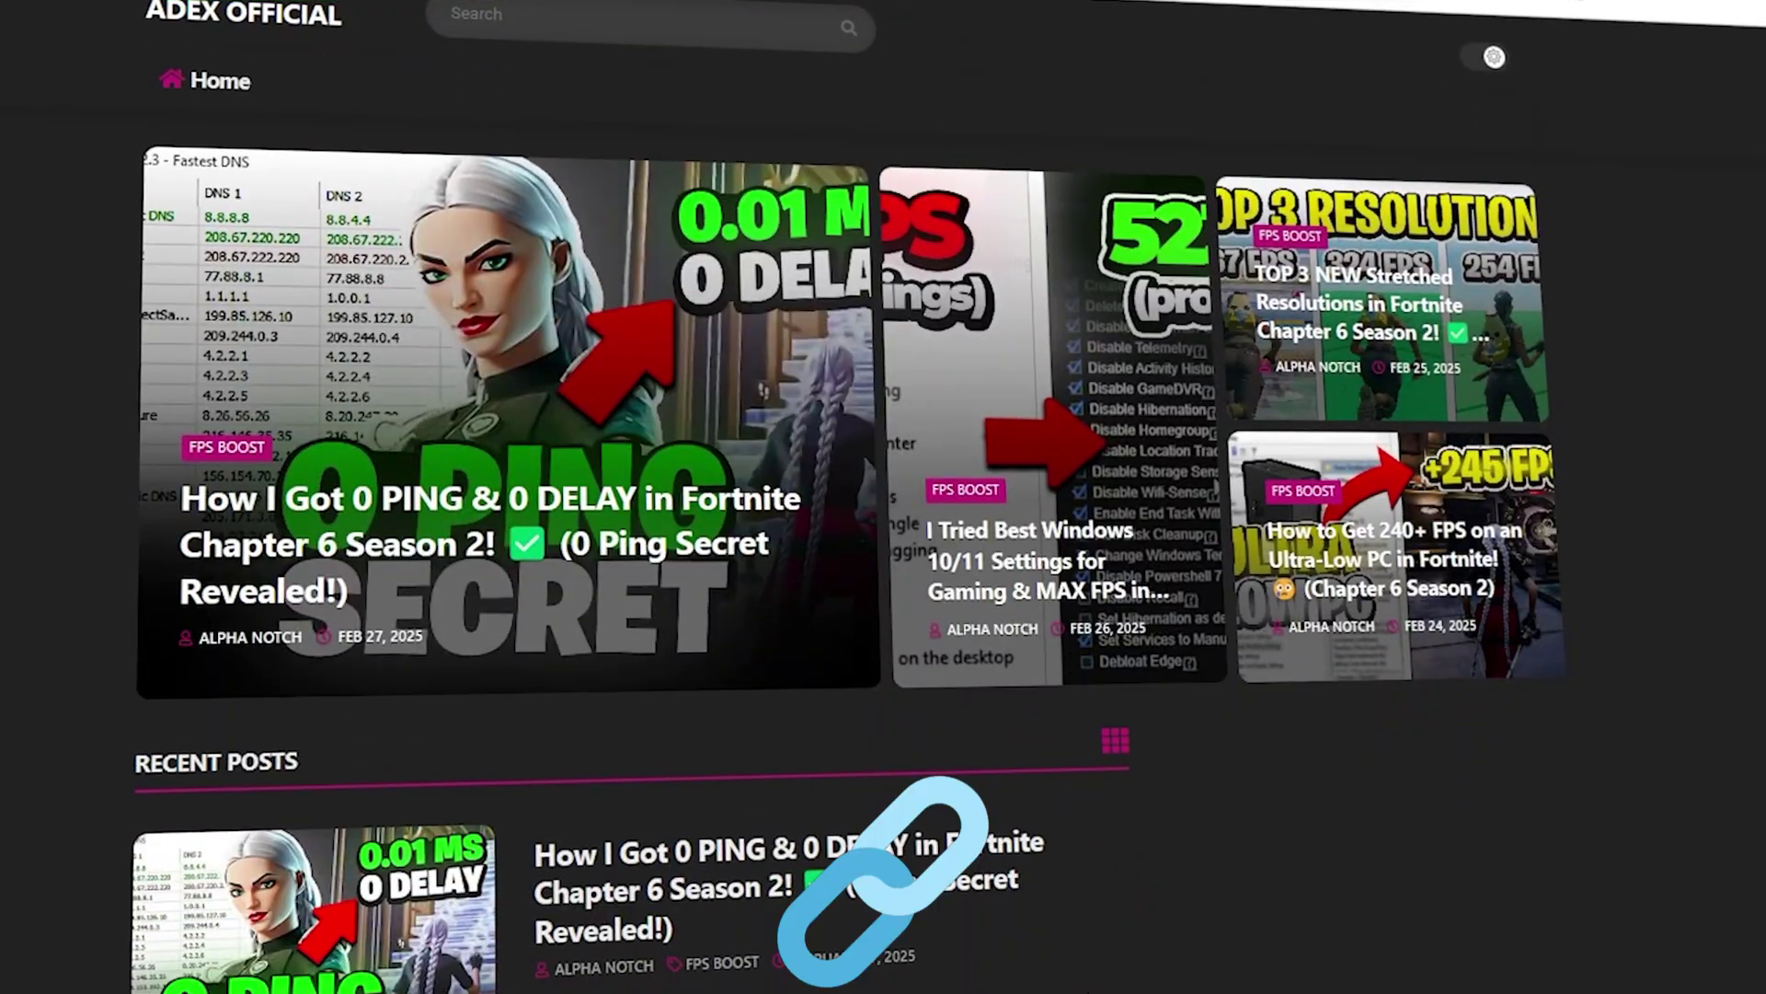
Open the 3-ISLC folder and launch Intelligent standby list cleaner ISLC.exe
scroll(883, 497, down, 8)
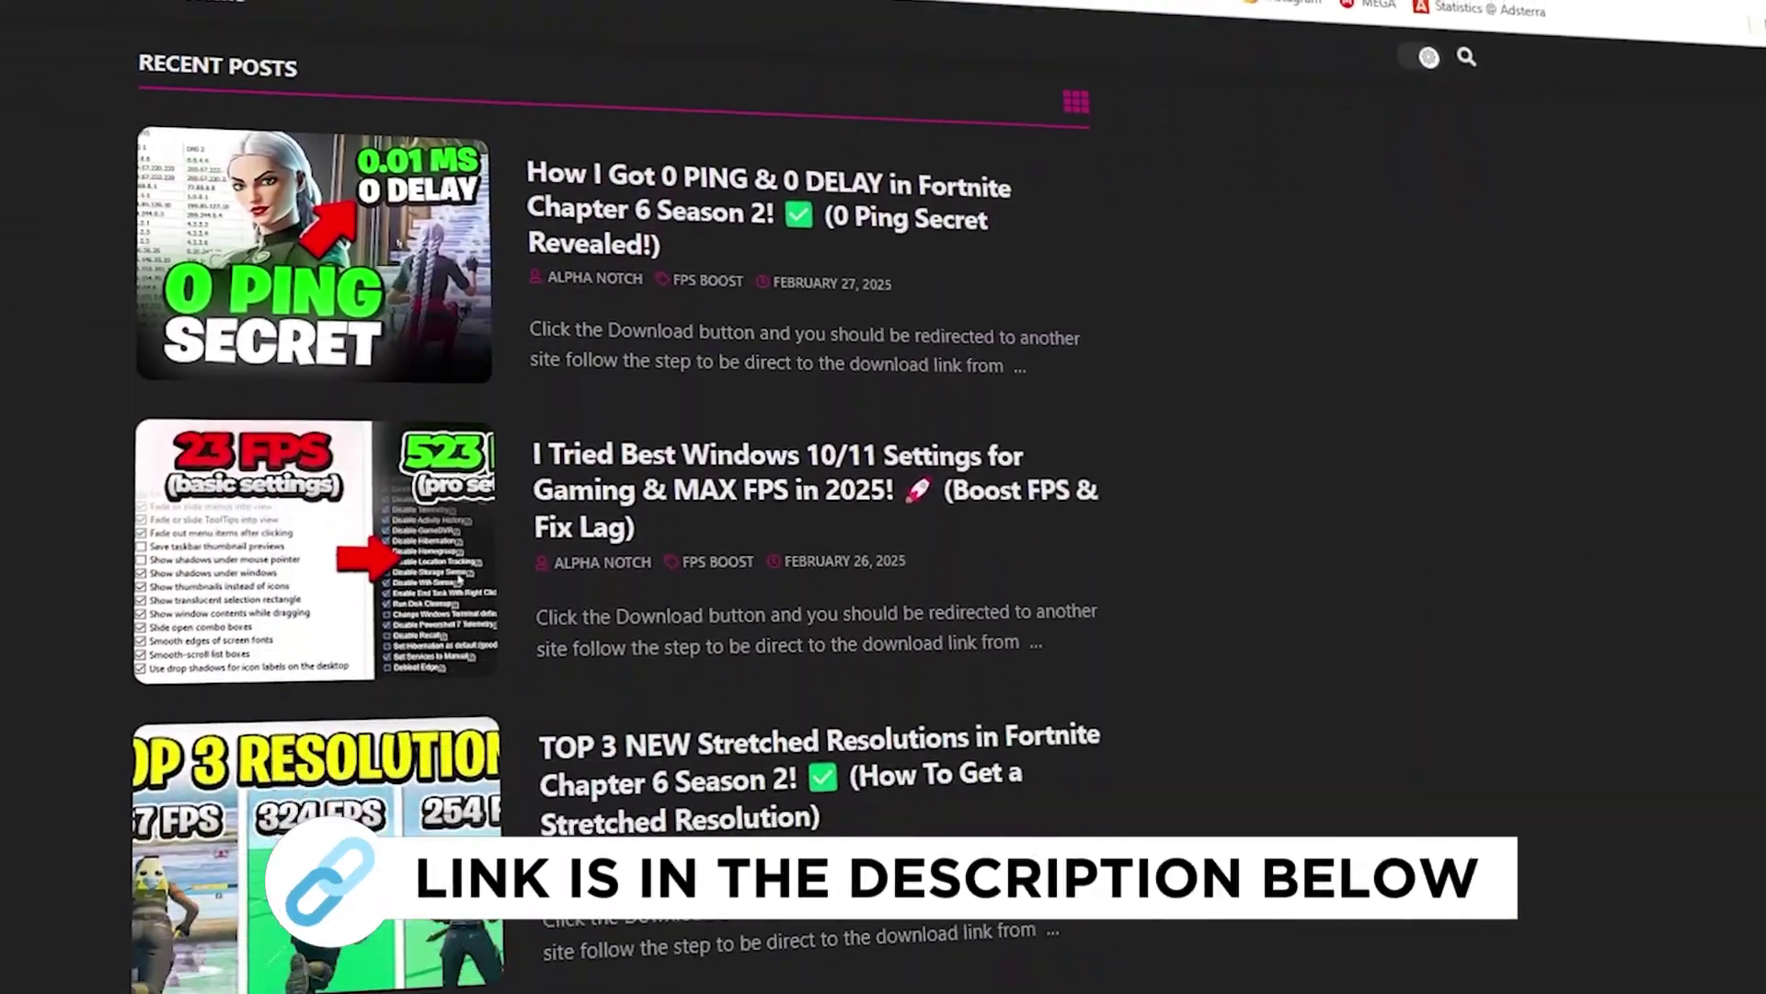
scroll(884, 496, down, 8)
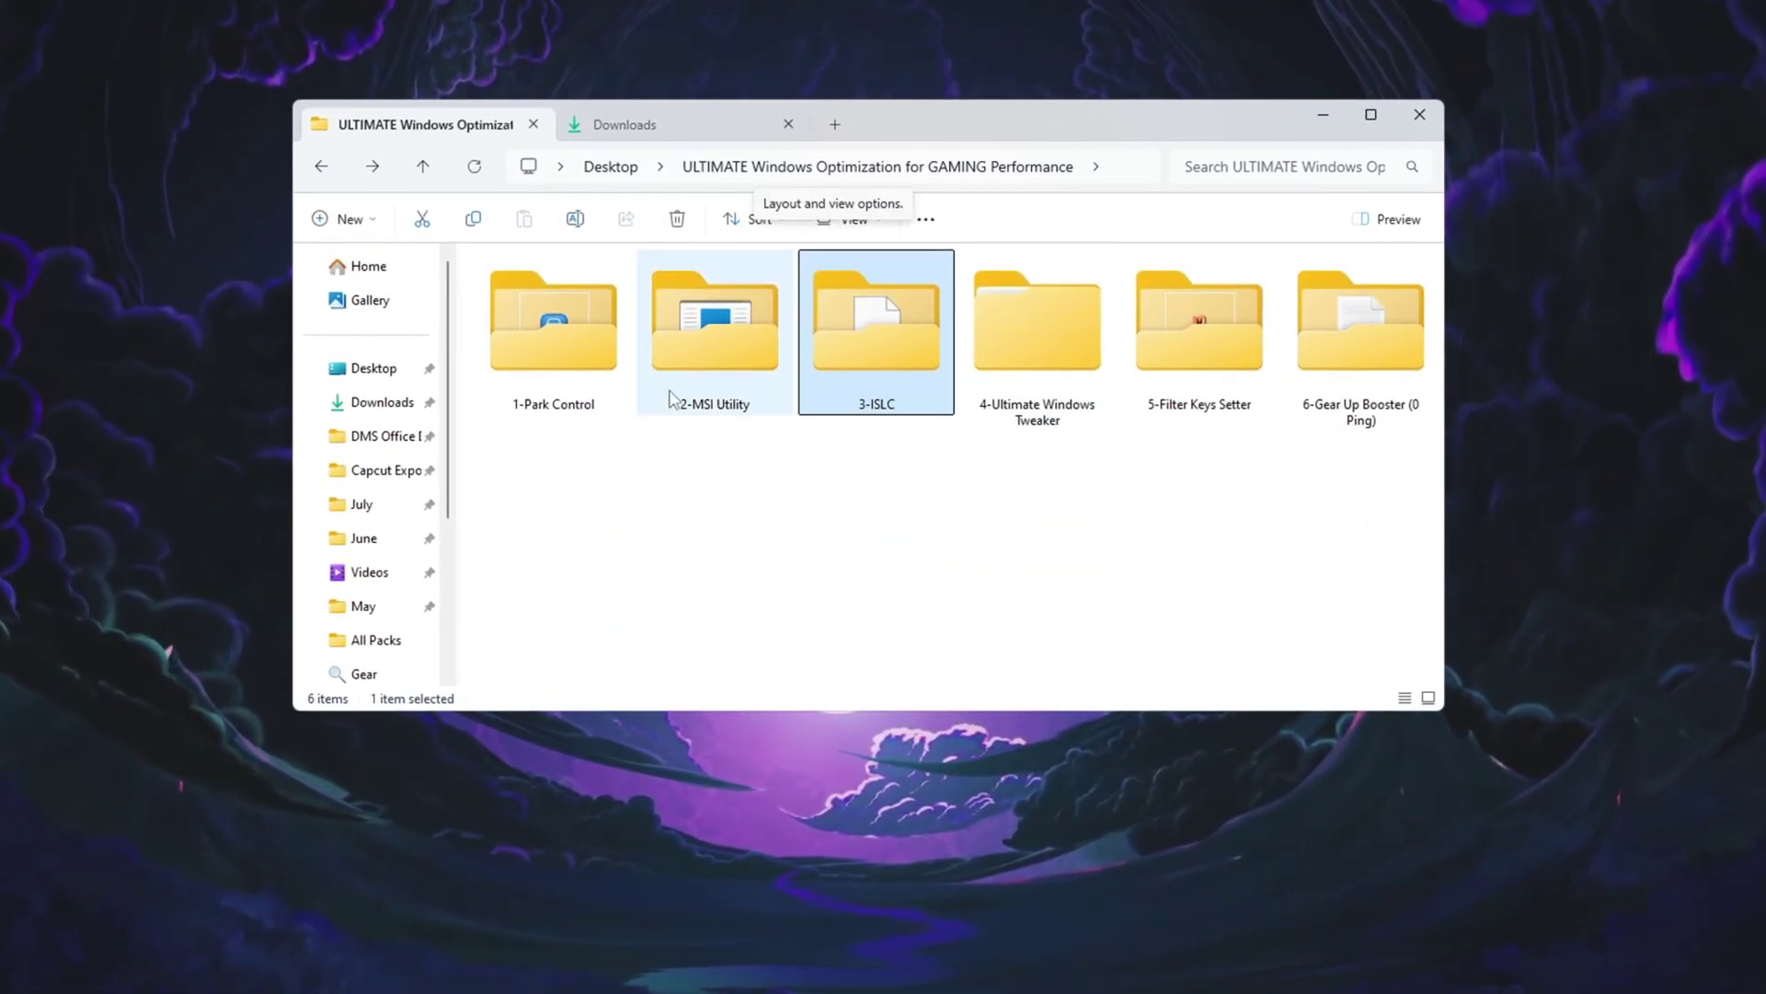
double_click(893, 410)
double_click(611, 288)
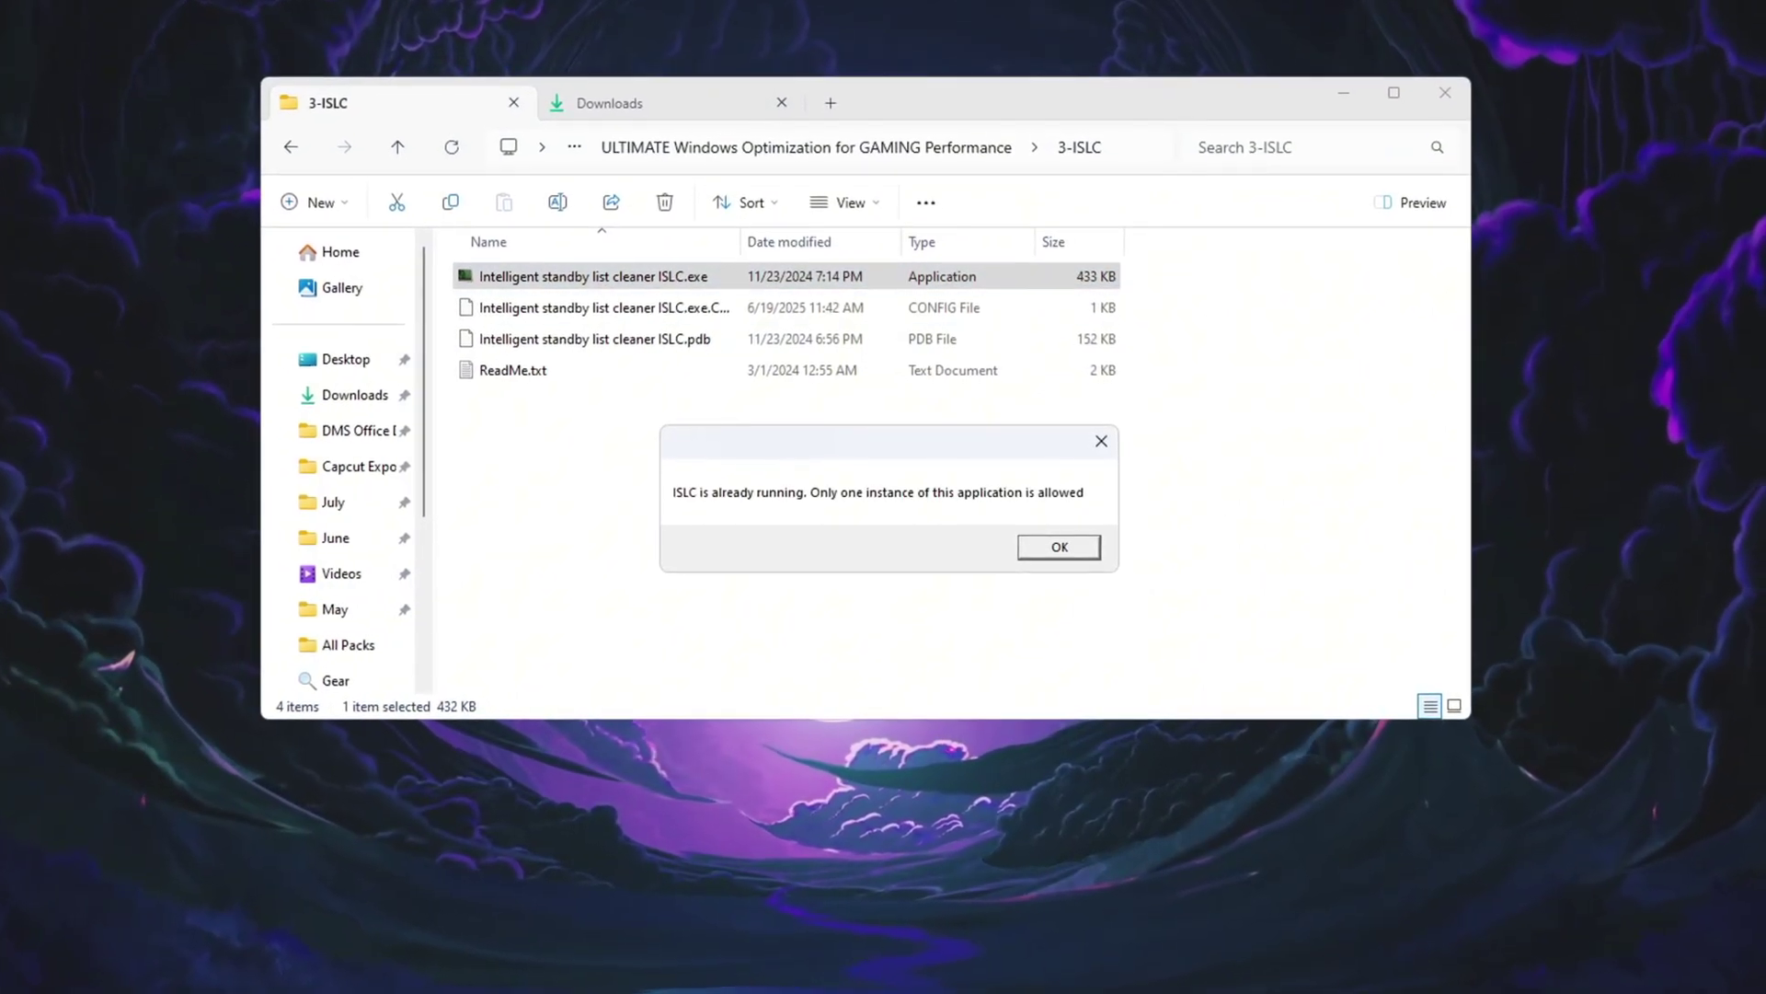
Dismiss ISLC's already-running notice, check the 16000 MB free memory threshold and toggle launch at logon
click(1349, 92)
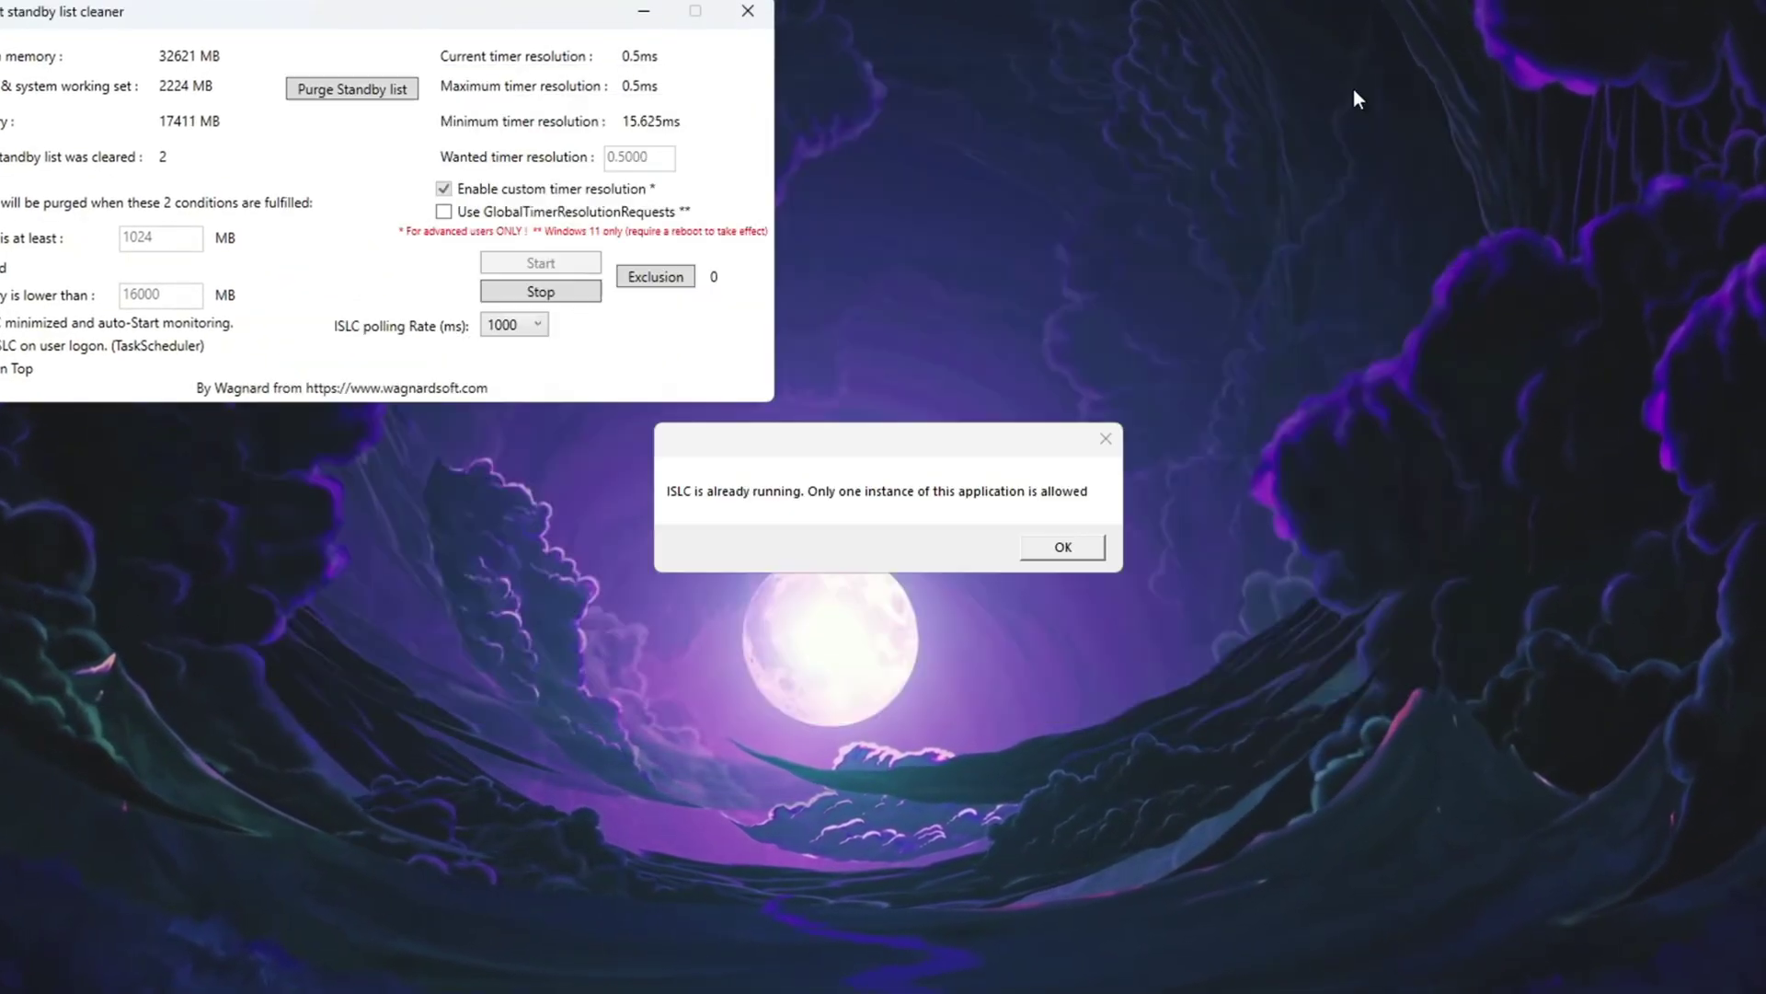
key(Return)
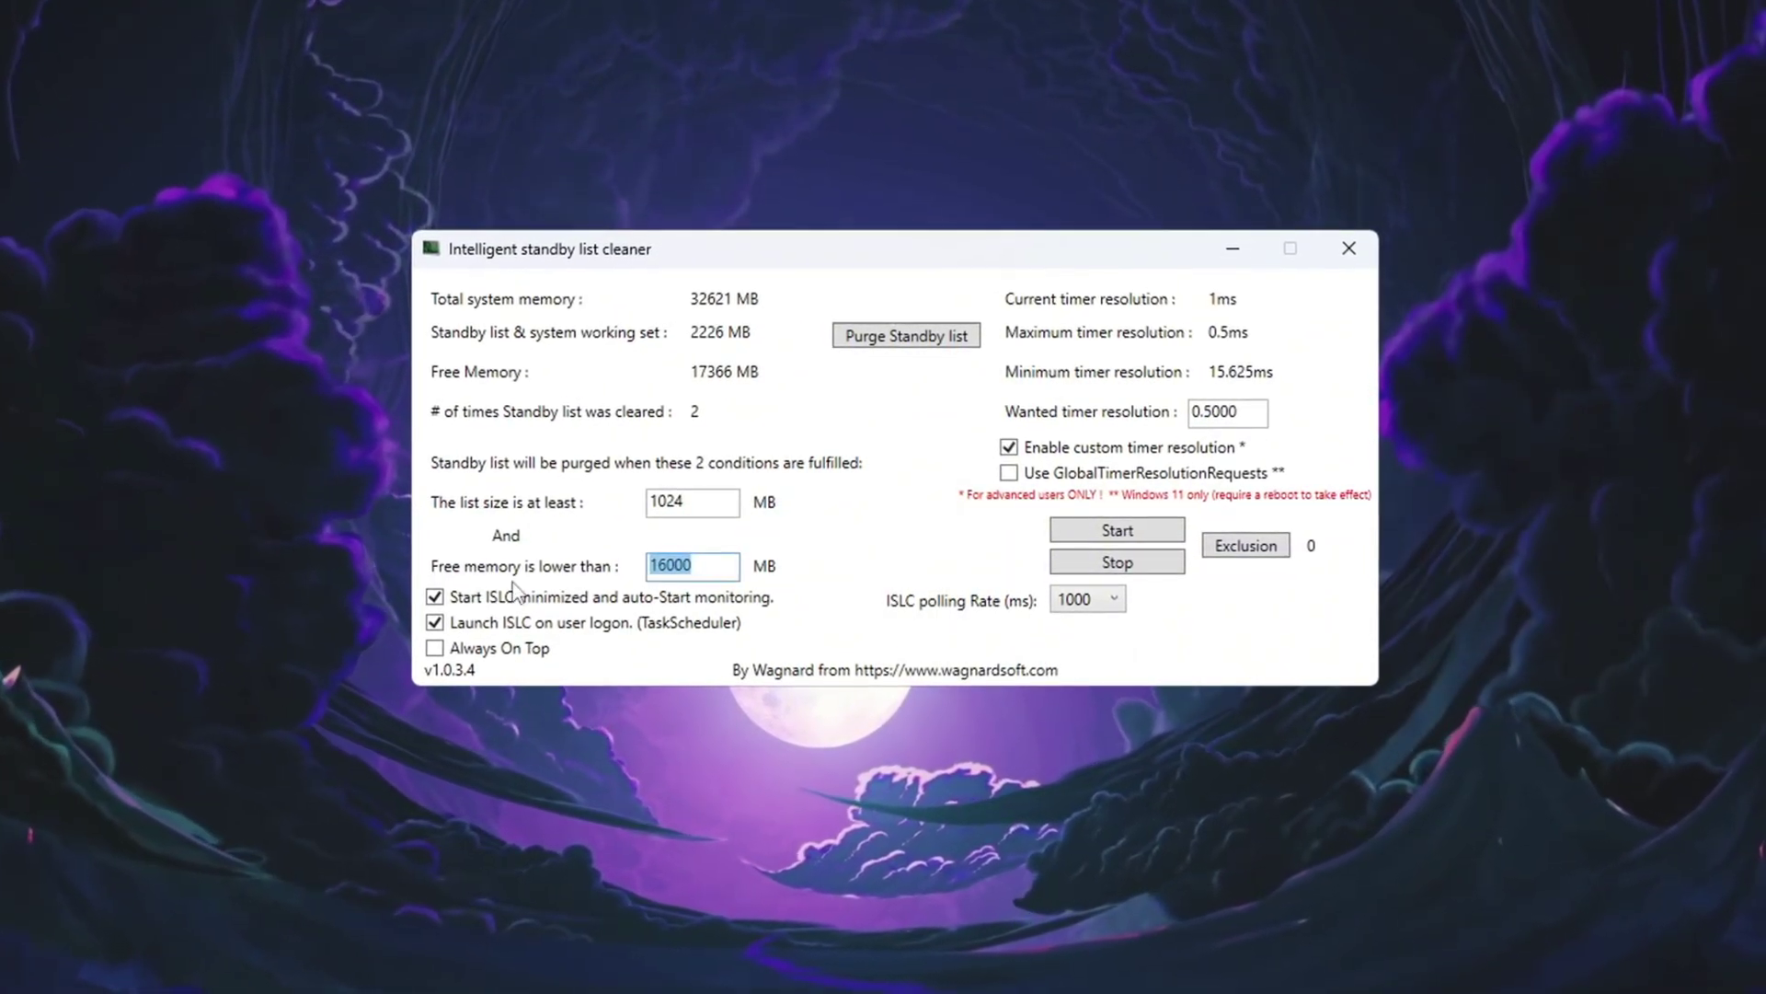
click(692, 571)
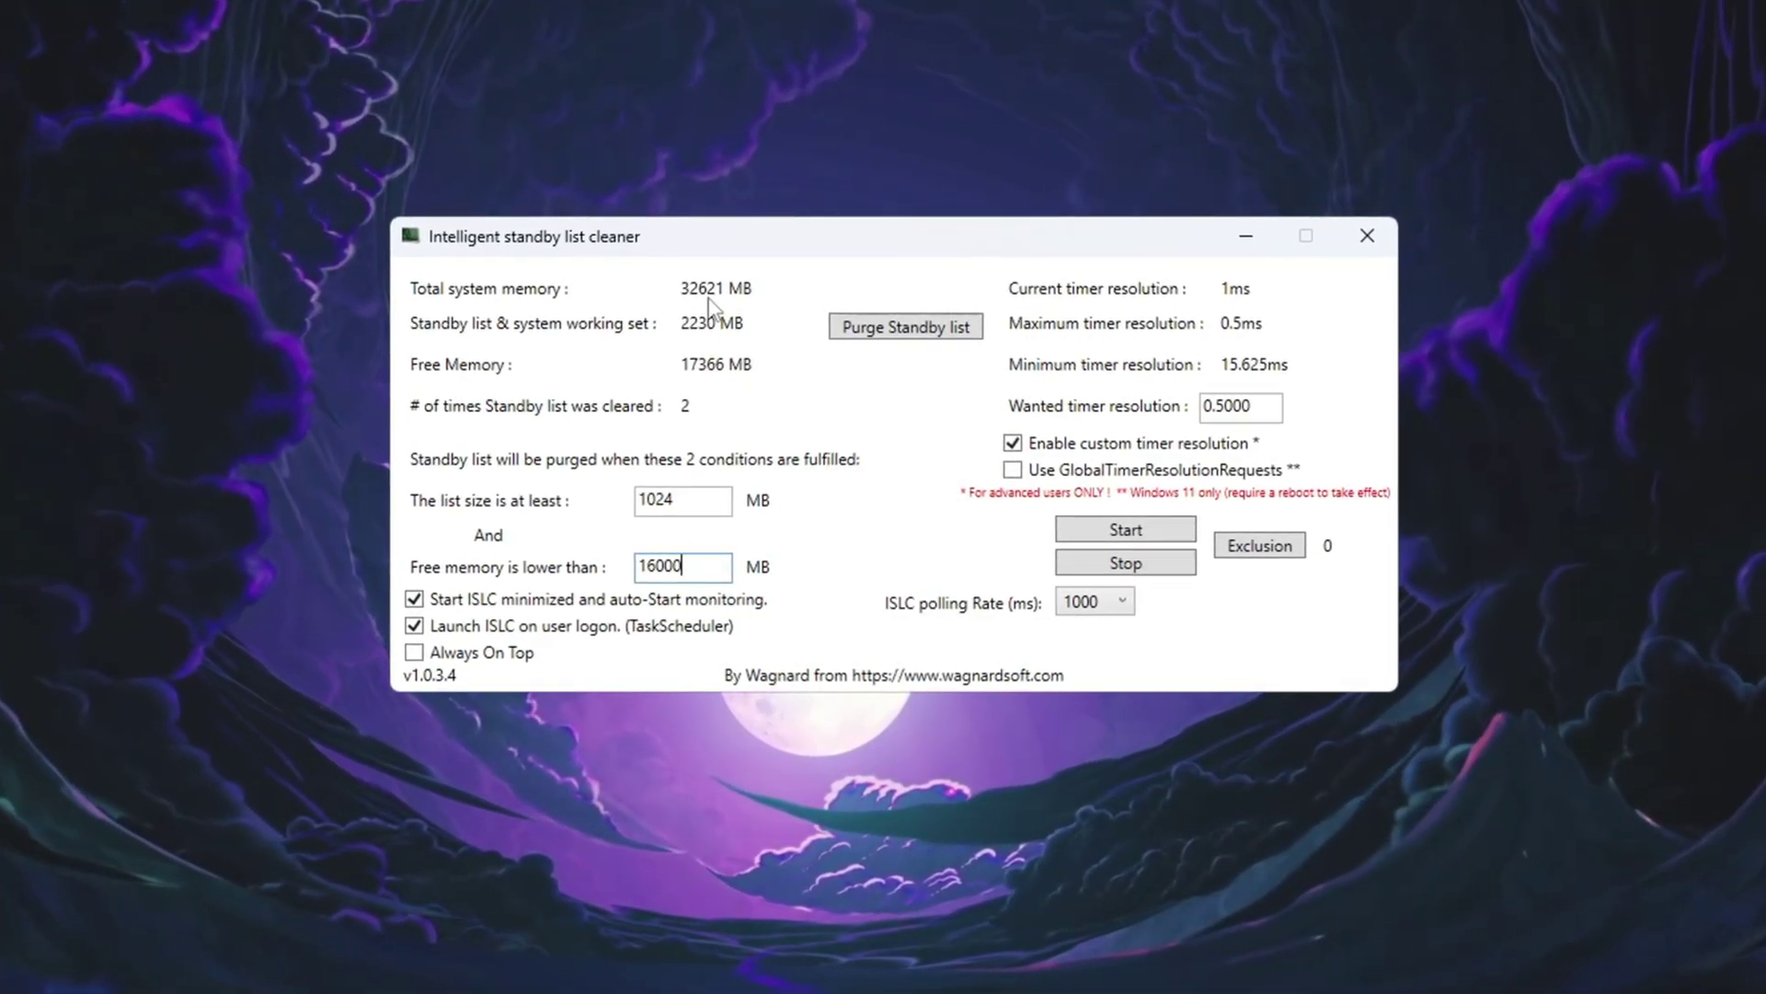
double_click(666, 572)
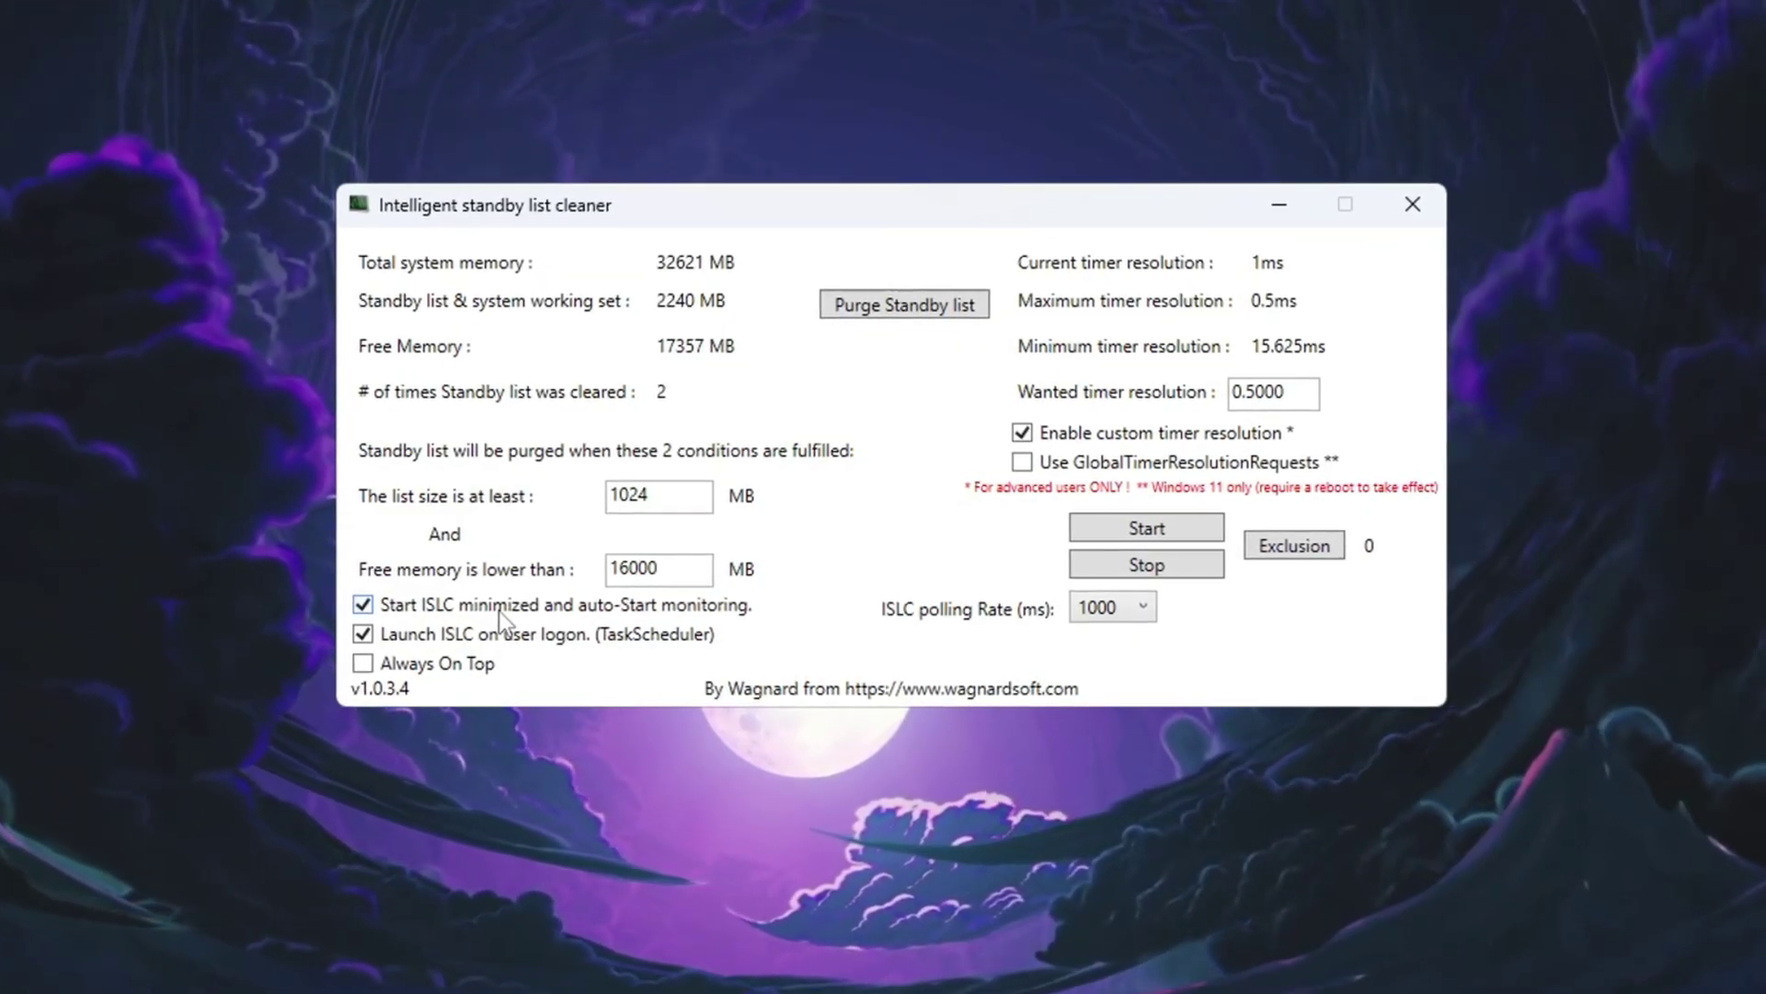
click(364, 635)
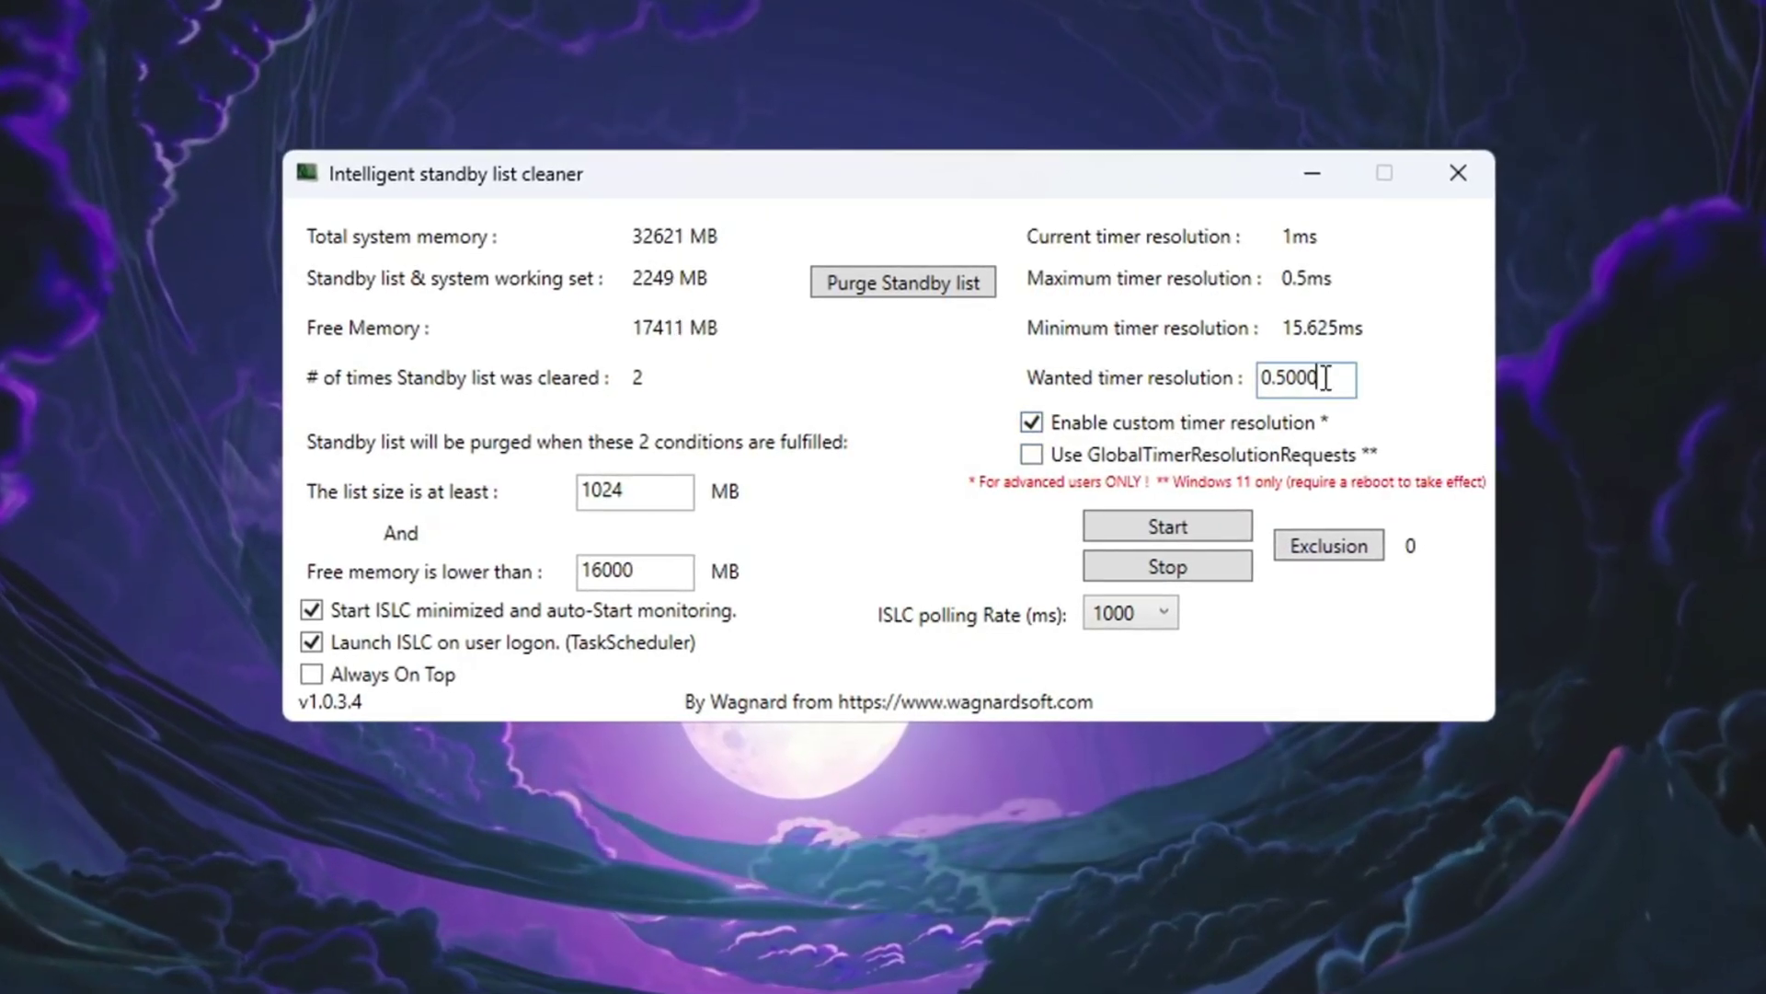
Use 0.5000 ms timer resolution and 1000 ms polling, start monitoring, then purge the standby list
drag(1325, 377, 1207, 393)
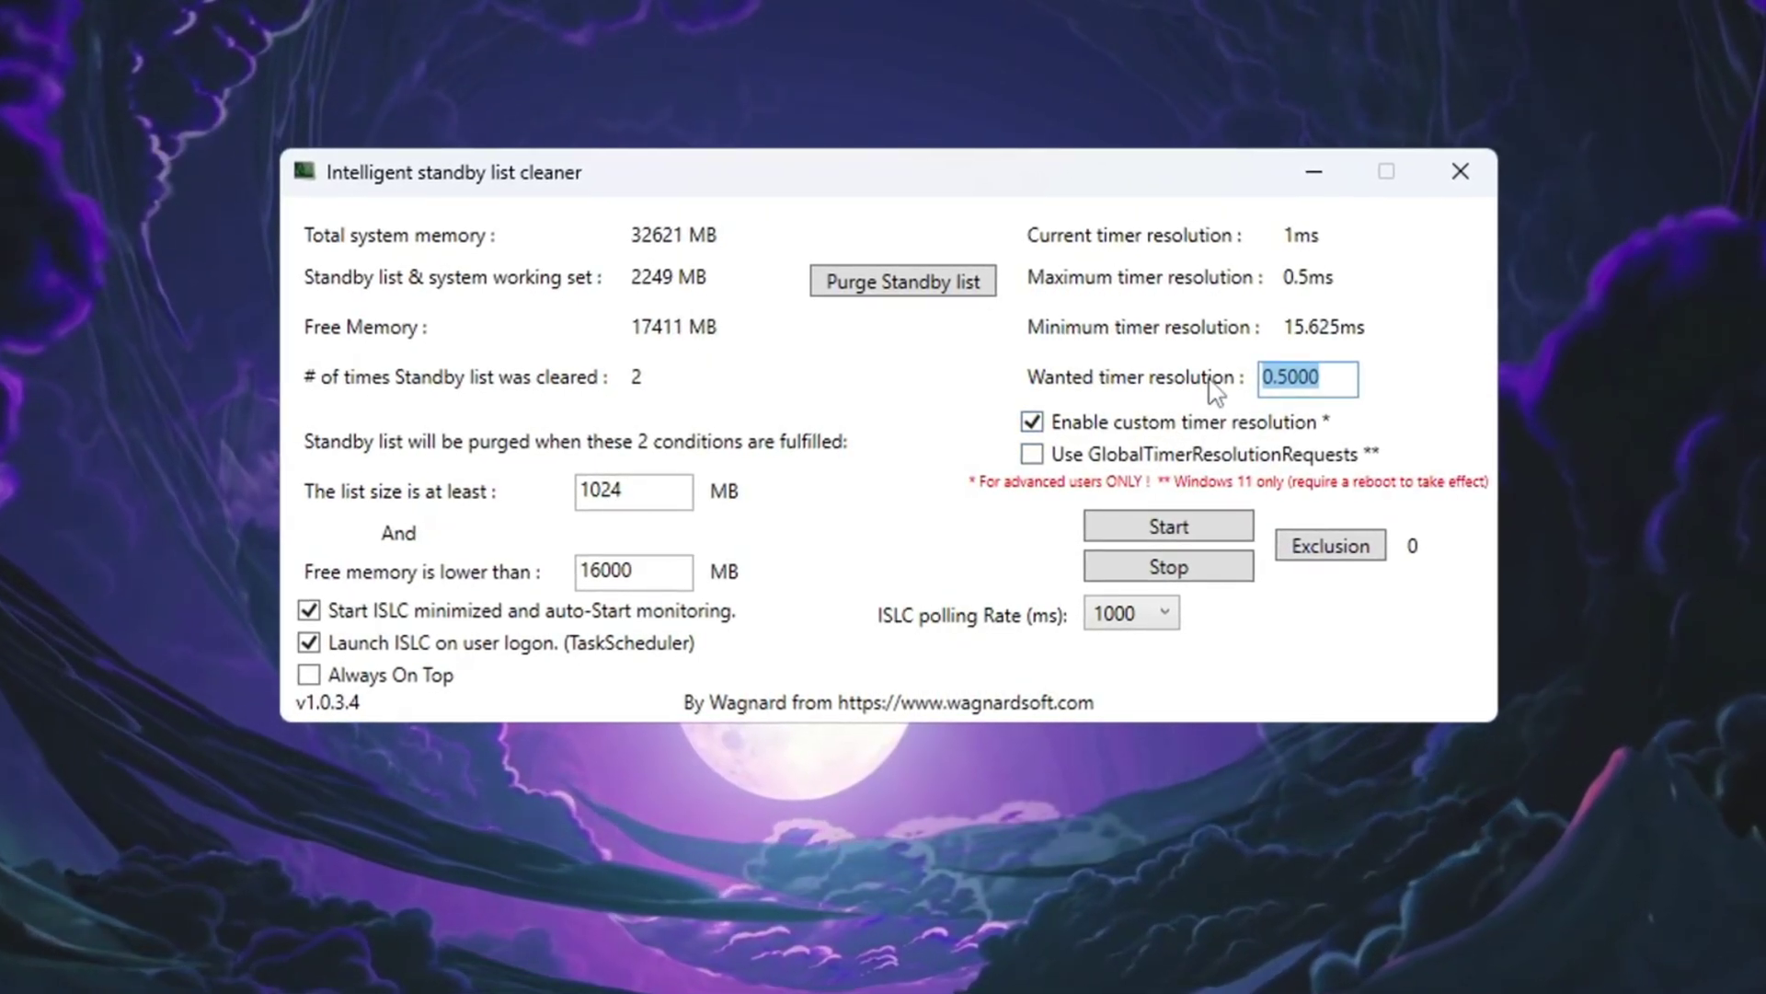
click(1136, 614)
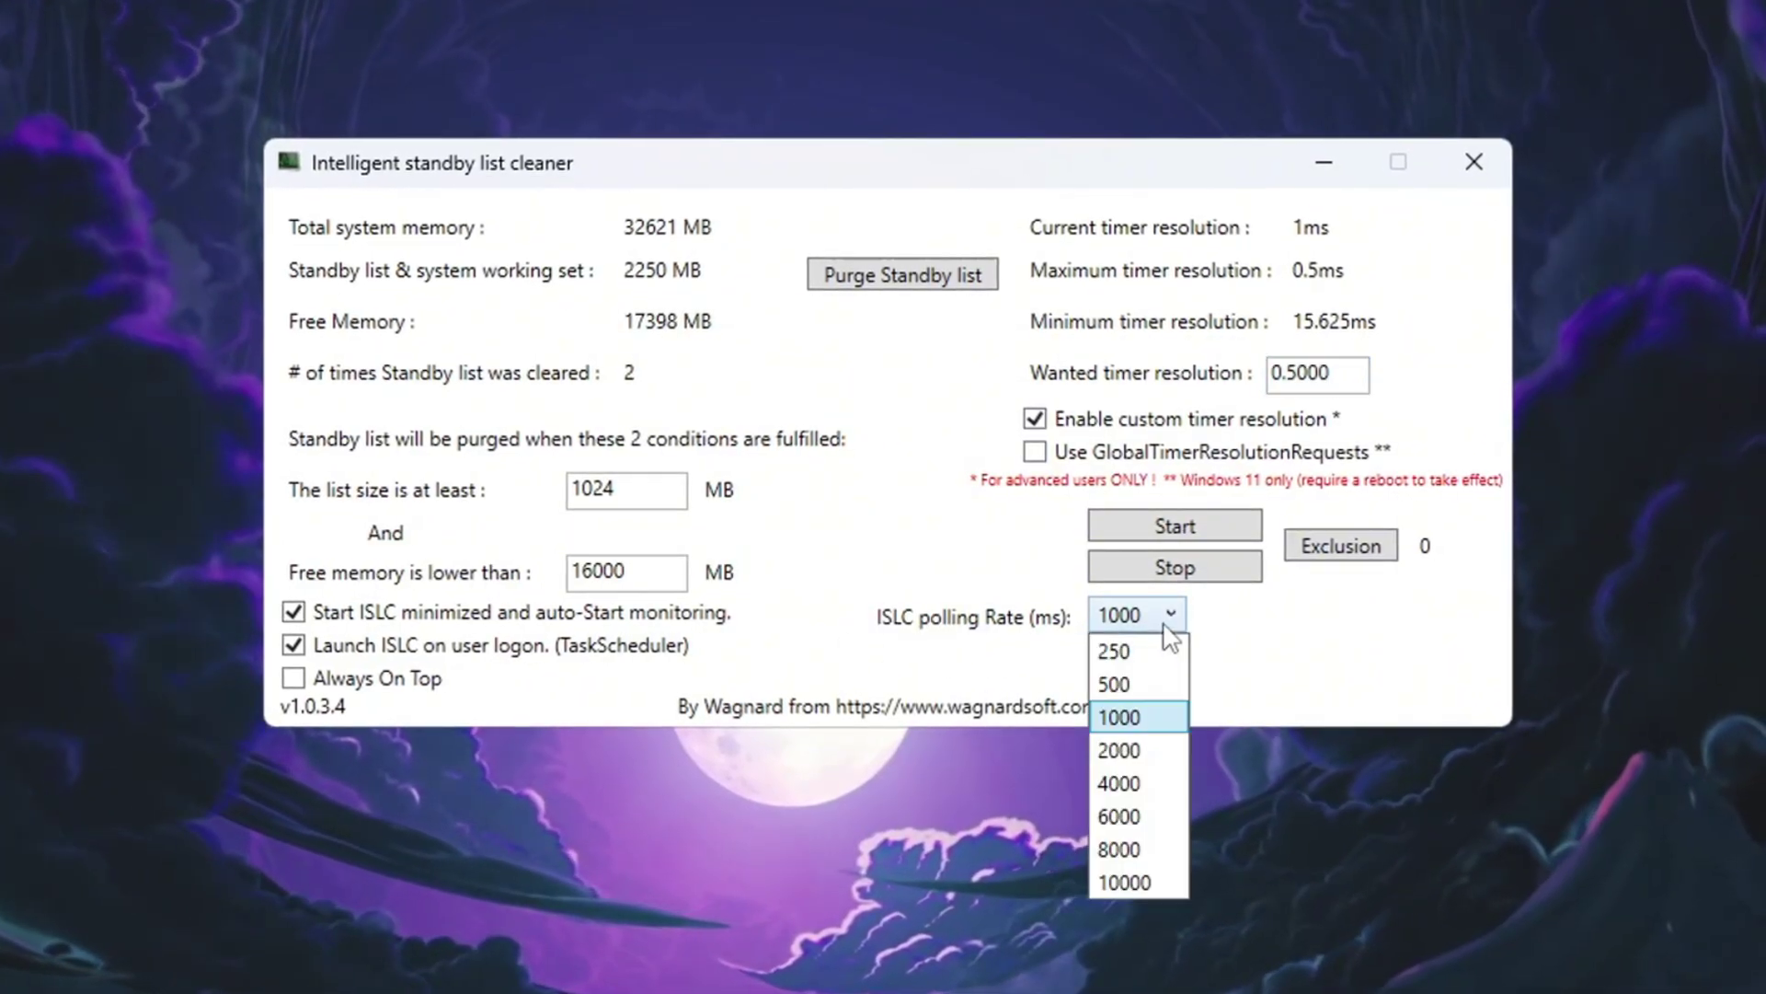
click(1152, 719)
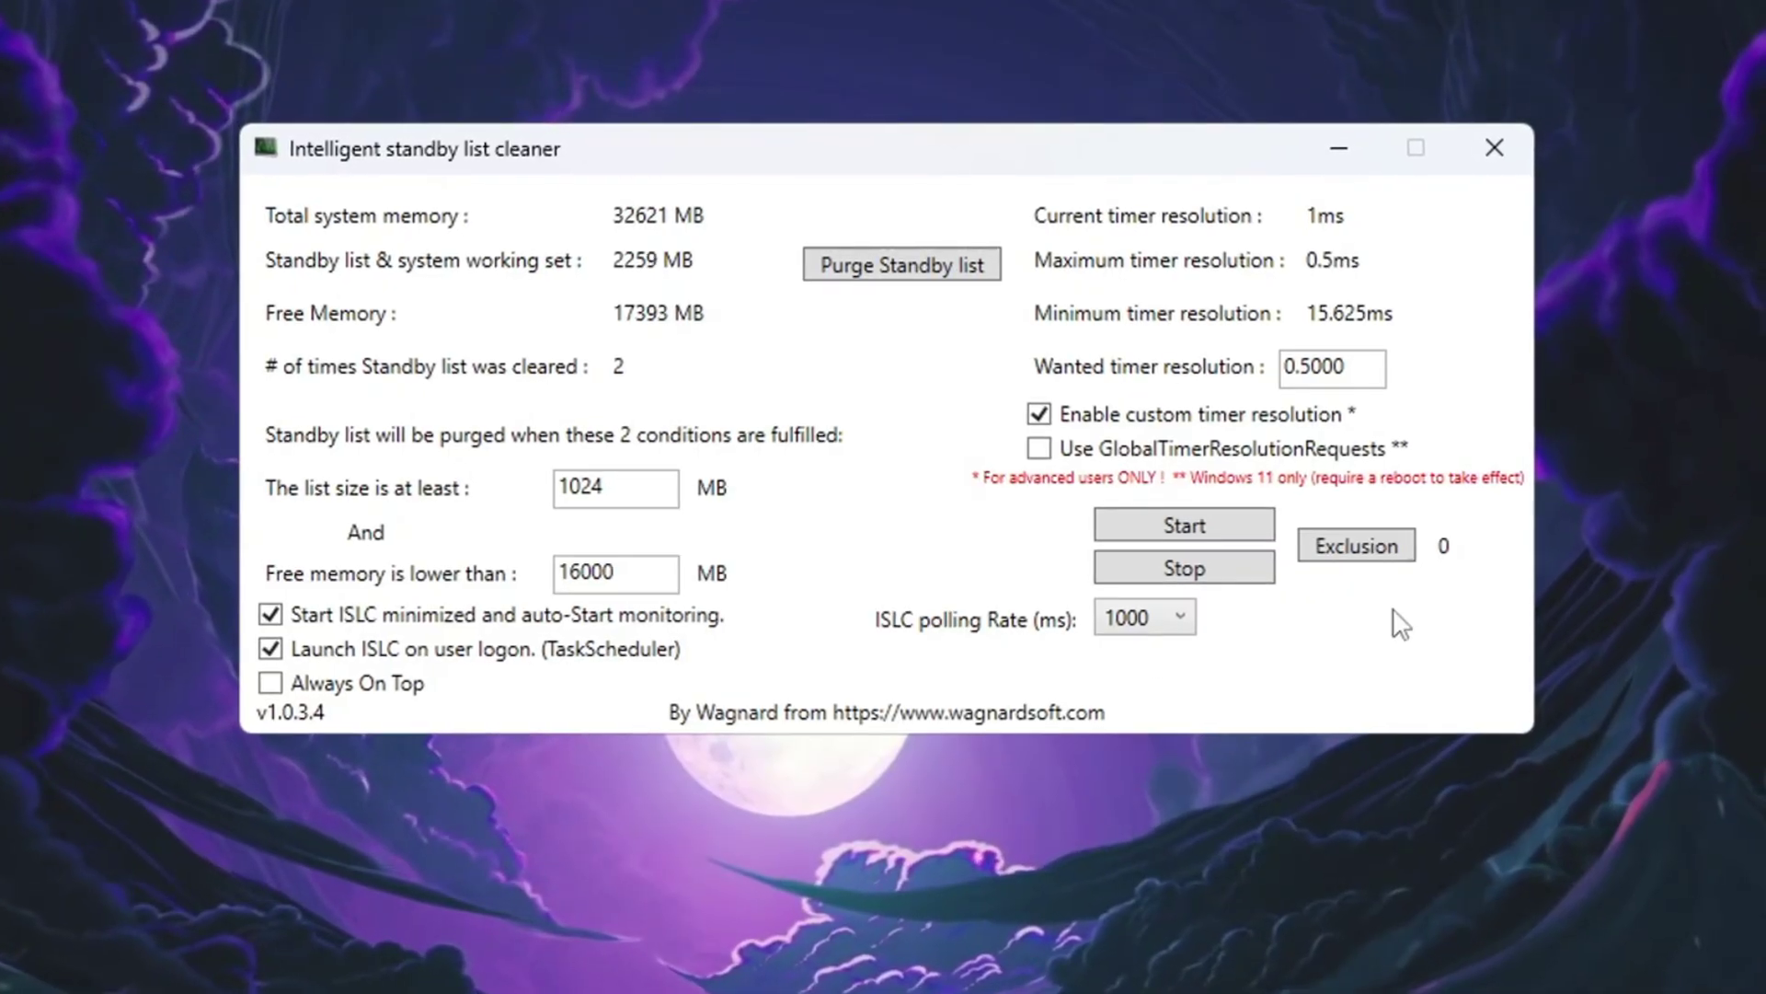
click(1214, 527)
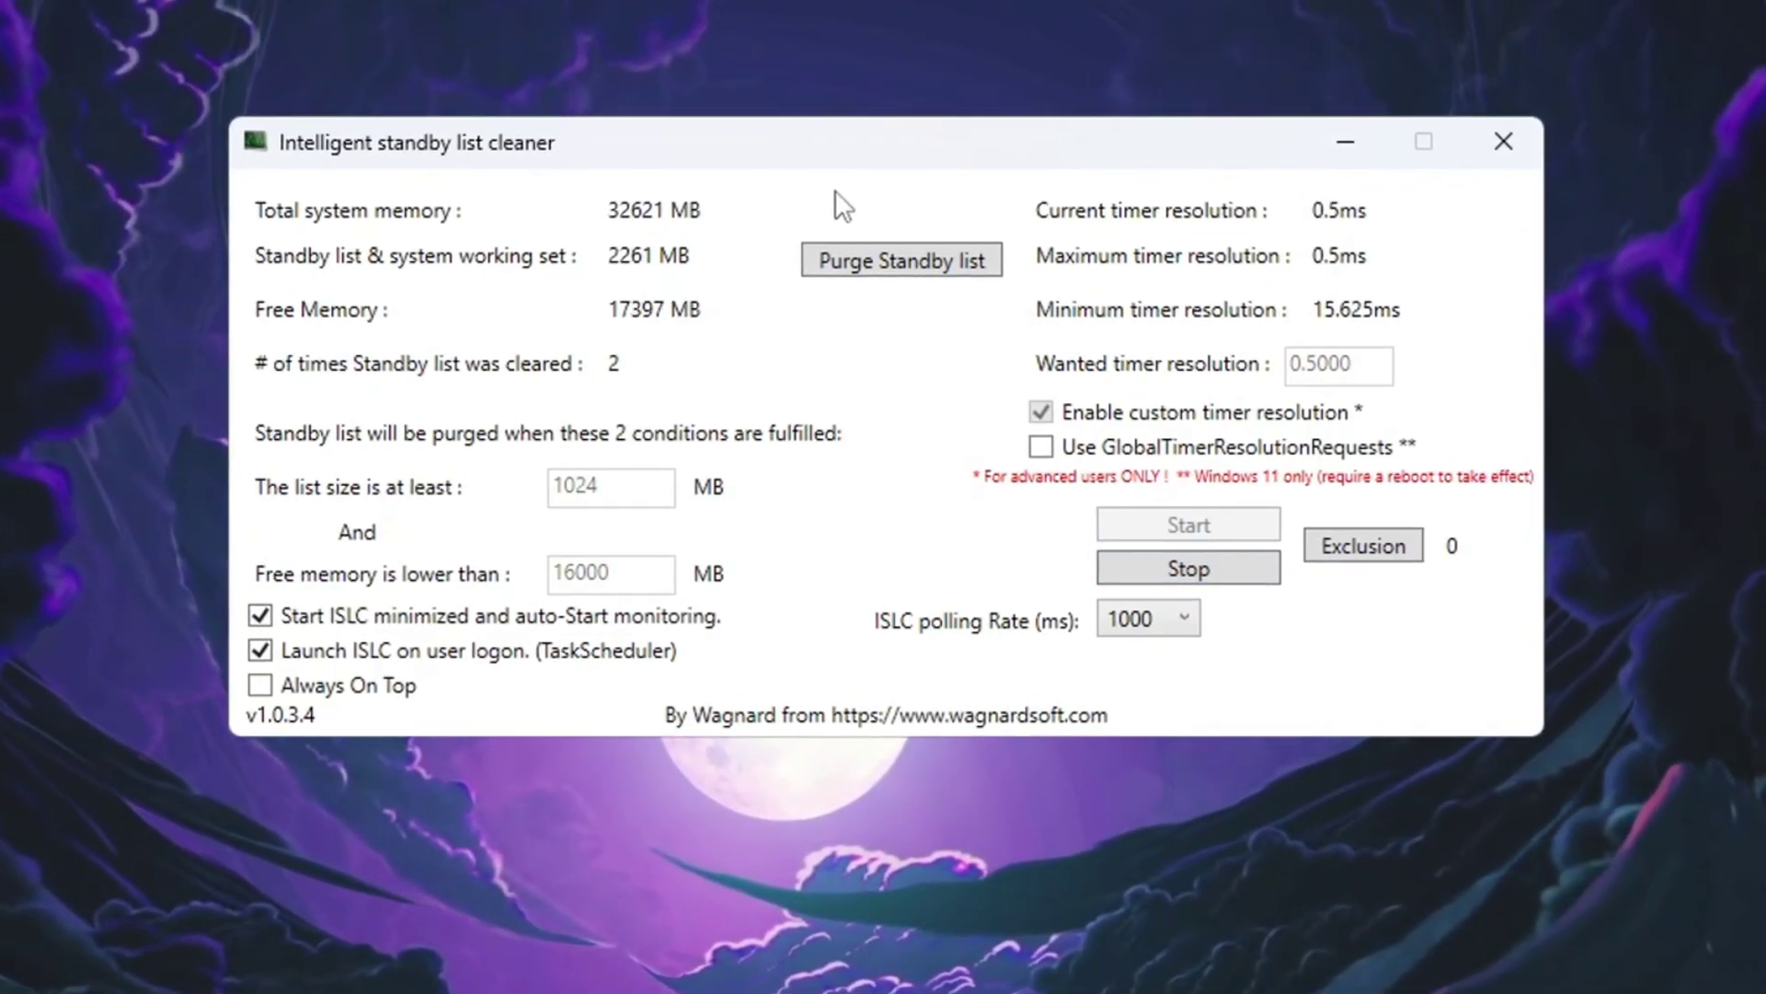
click(953, 260)
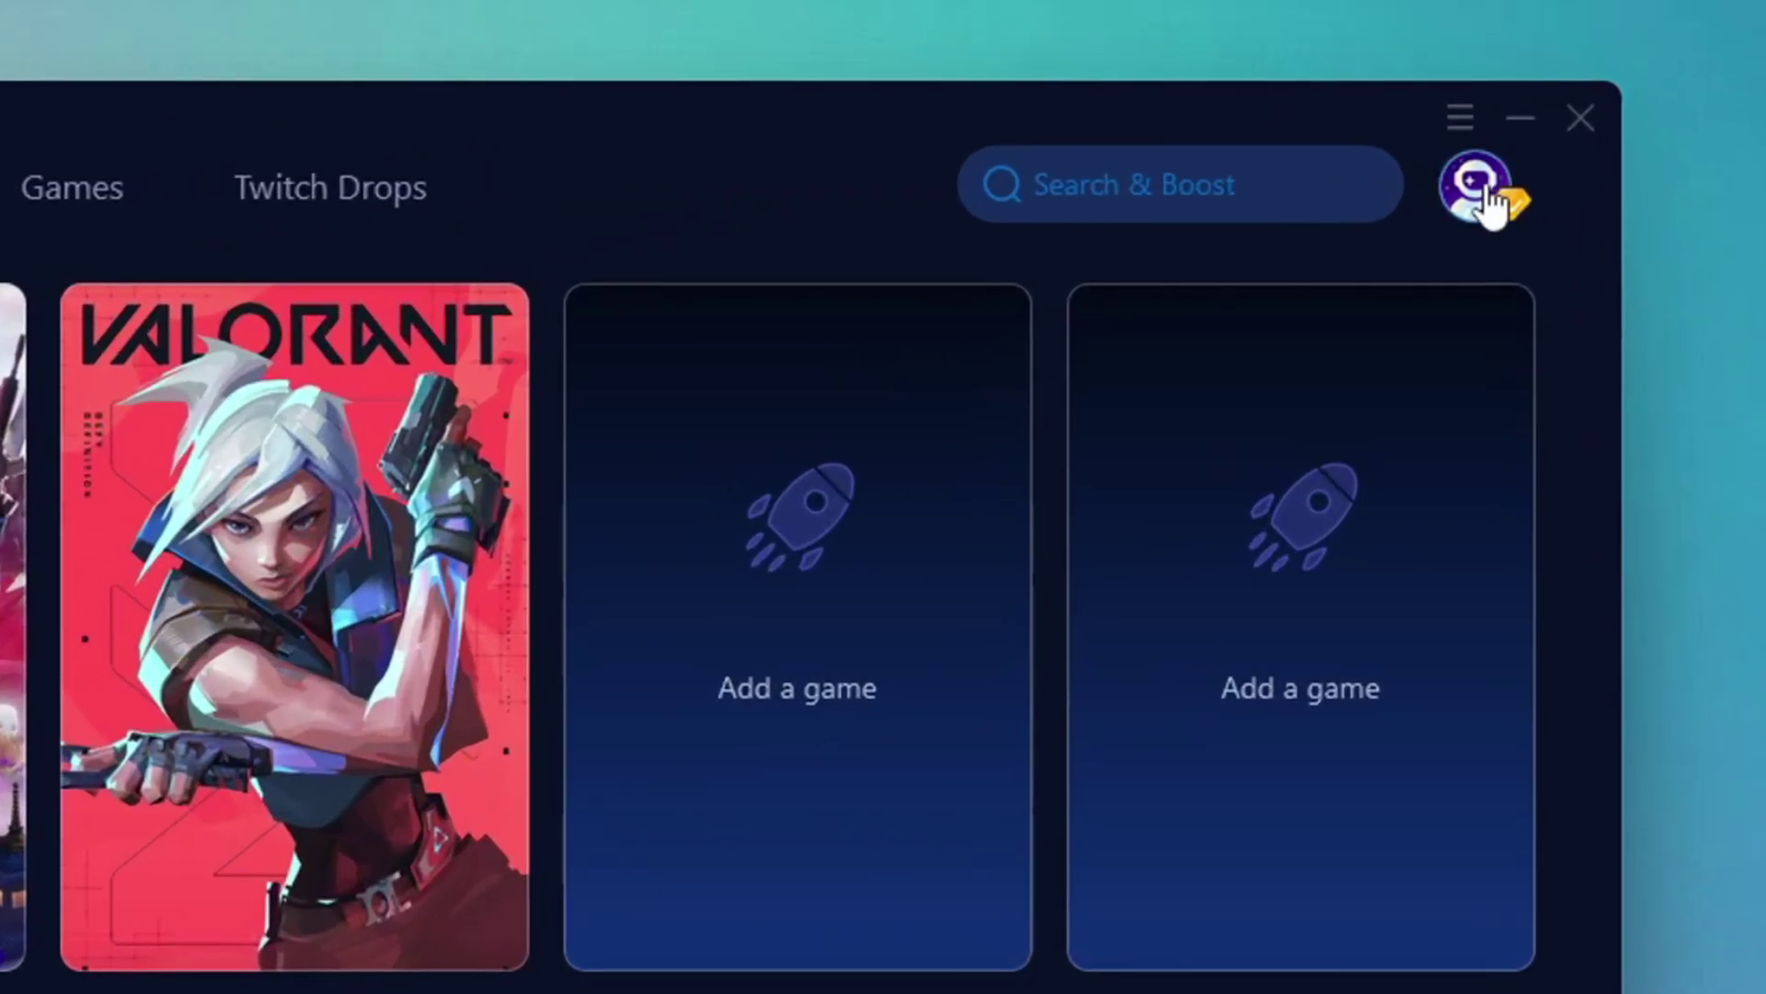
View the GearUP account profile, browse the supported games catalogue, then return to Home with Fortnite and Valorant
click(1424, 123)
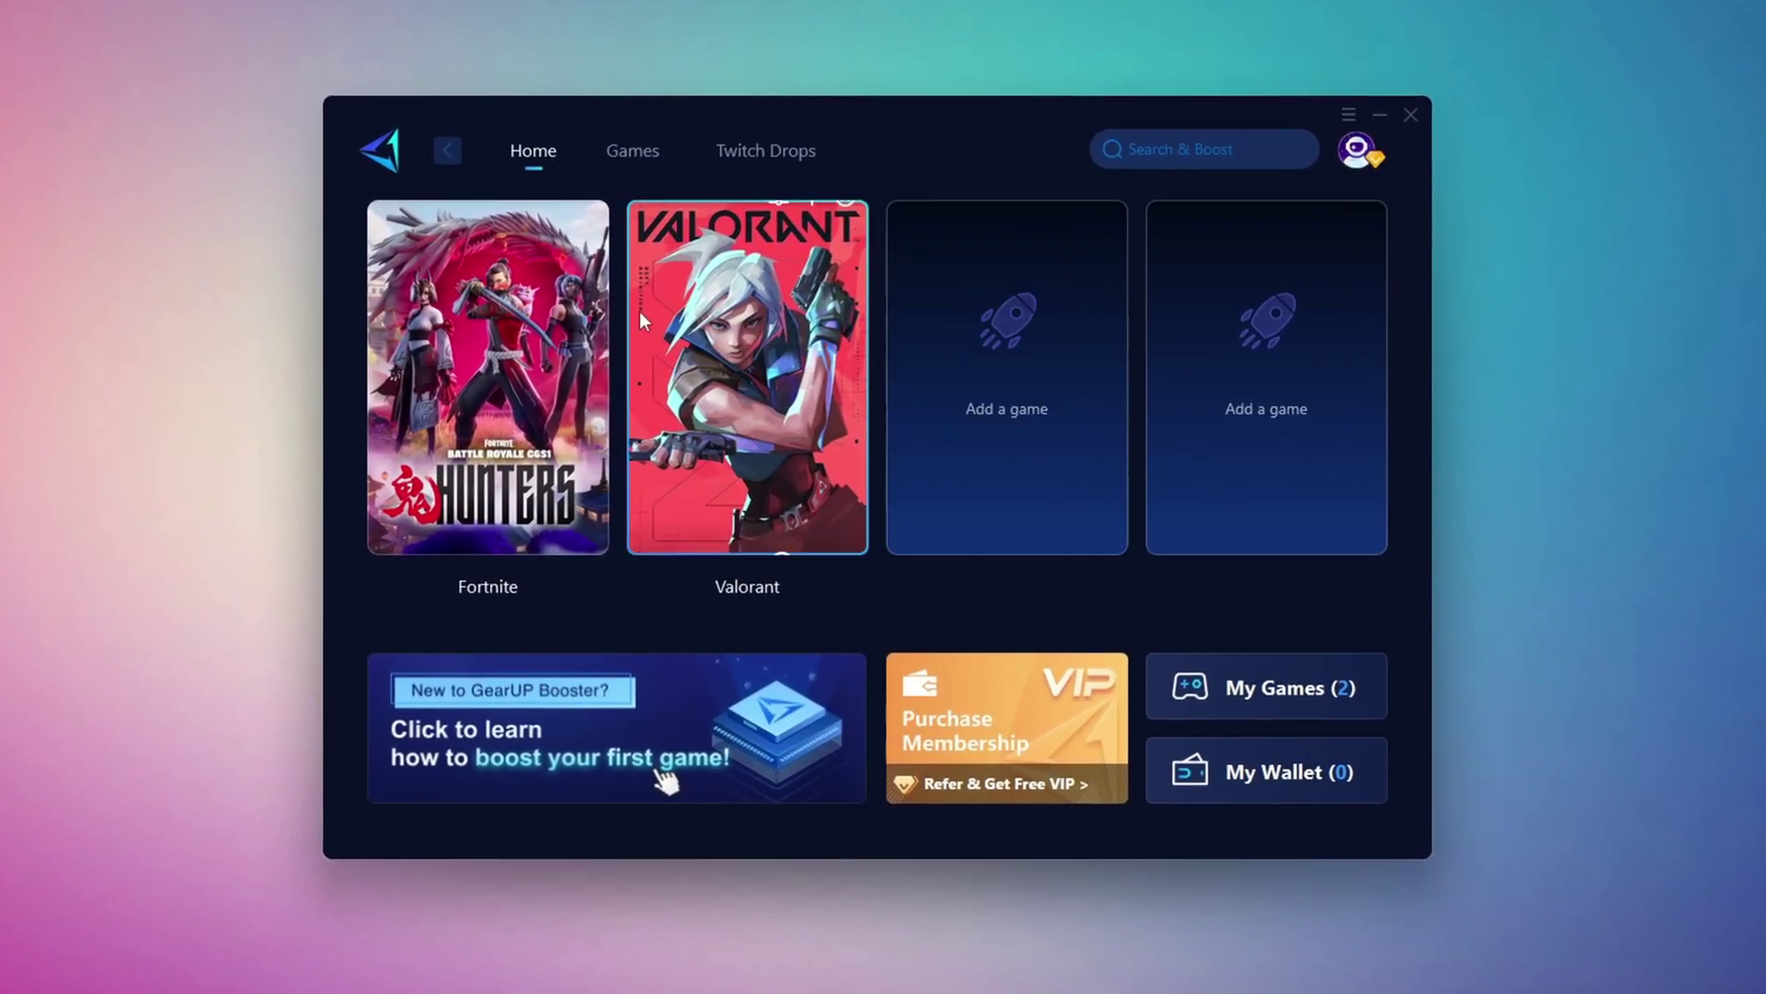
click(652, 157)
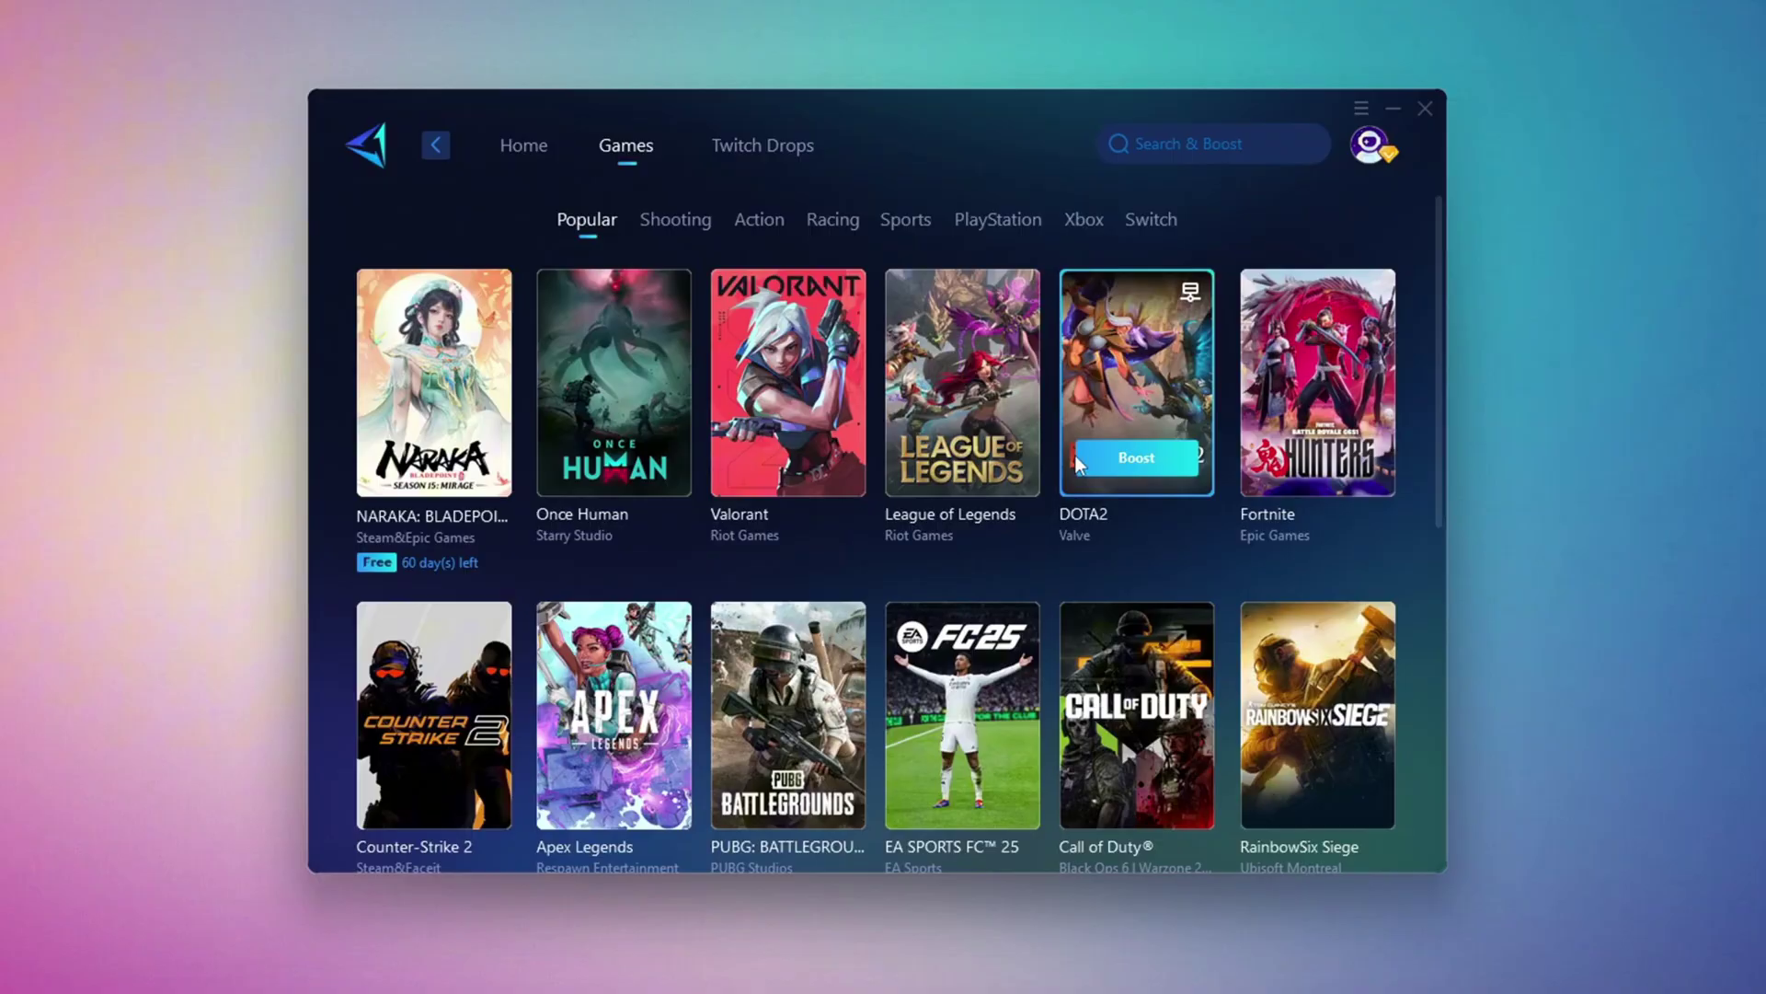
scroll(975, 451, down, 5)
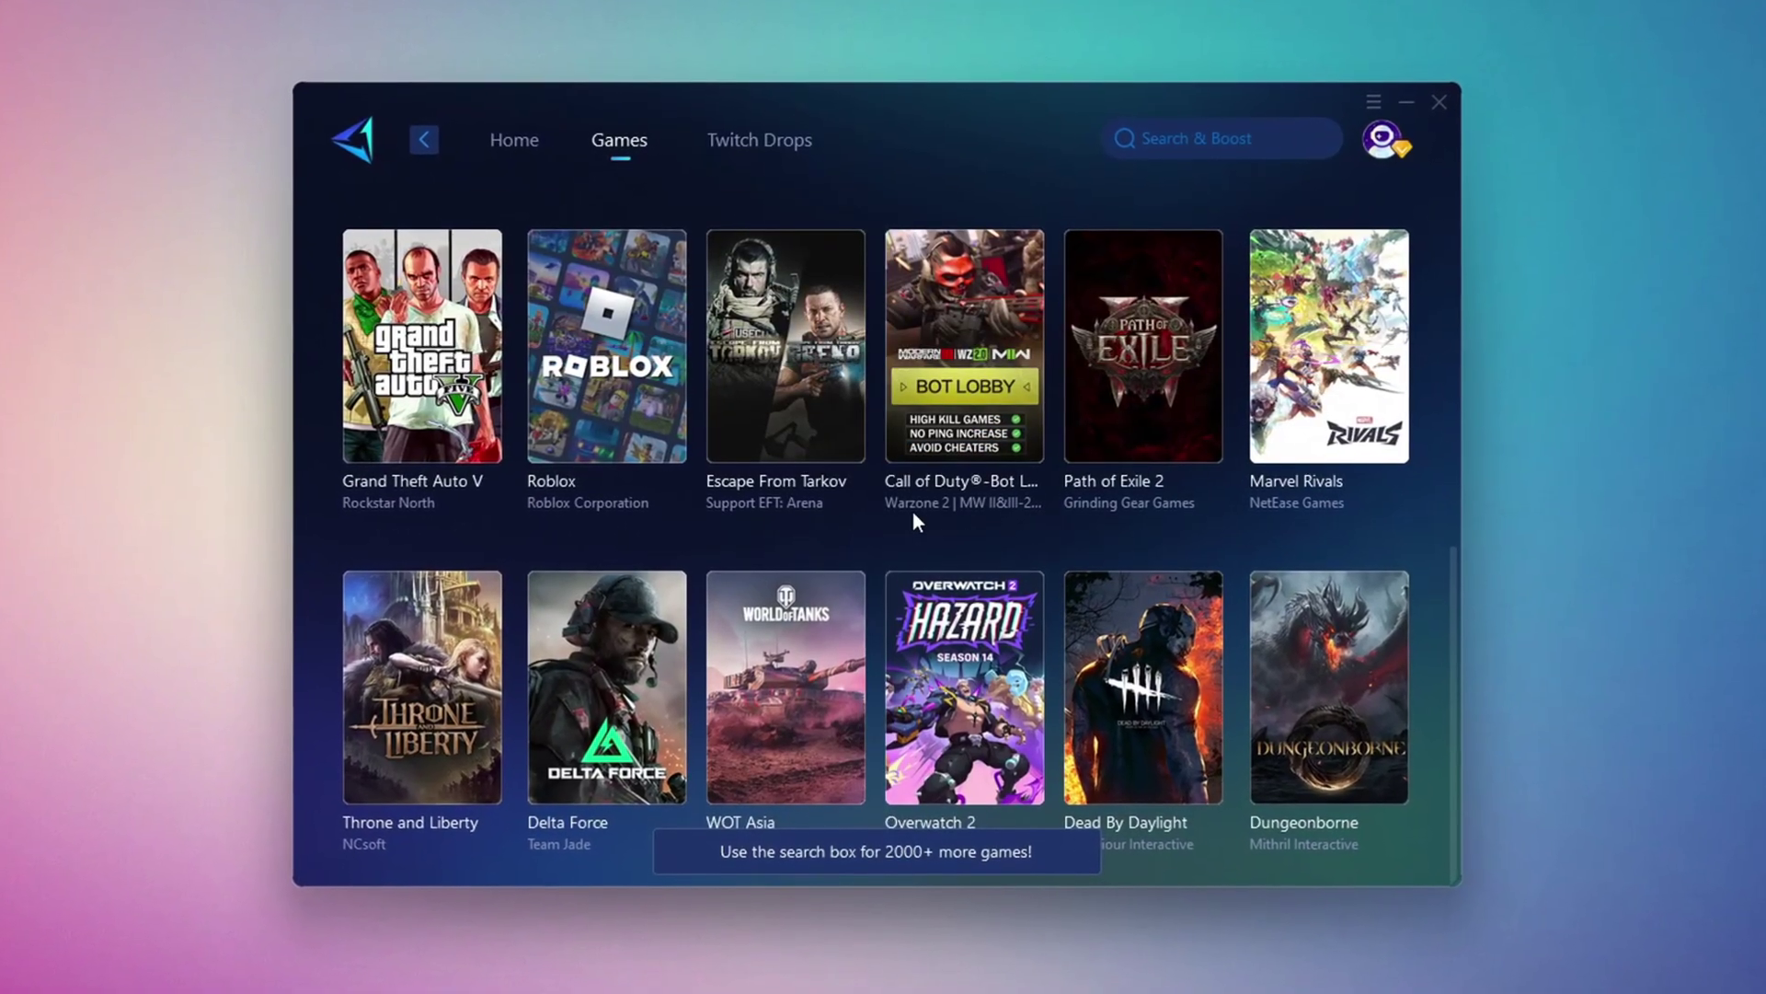
mouse_move(759, 376)
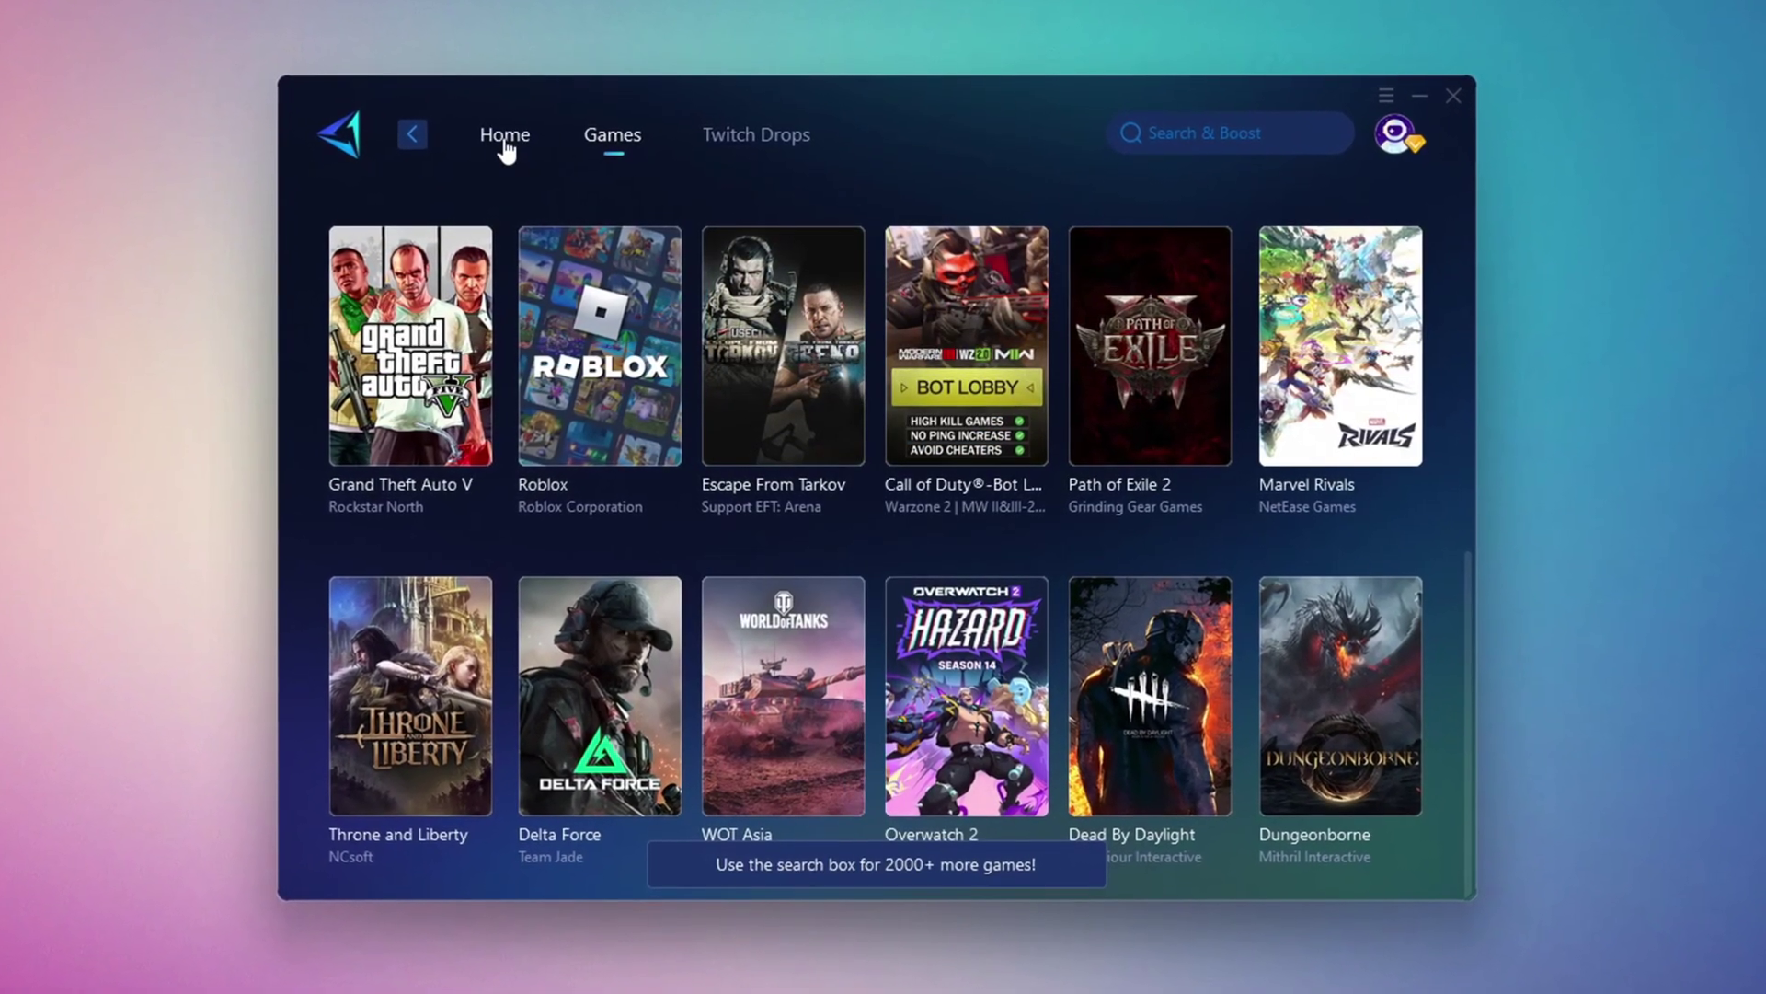
click(507, 137)
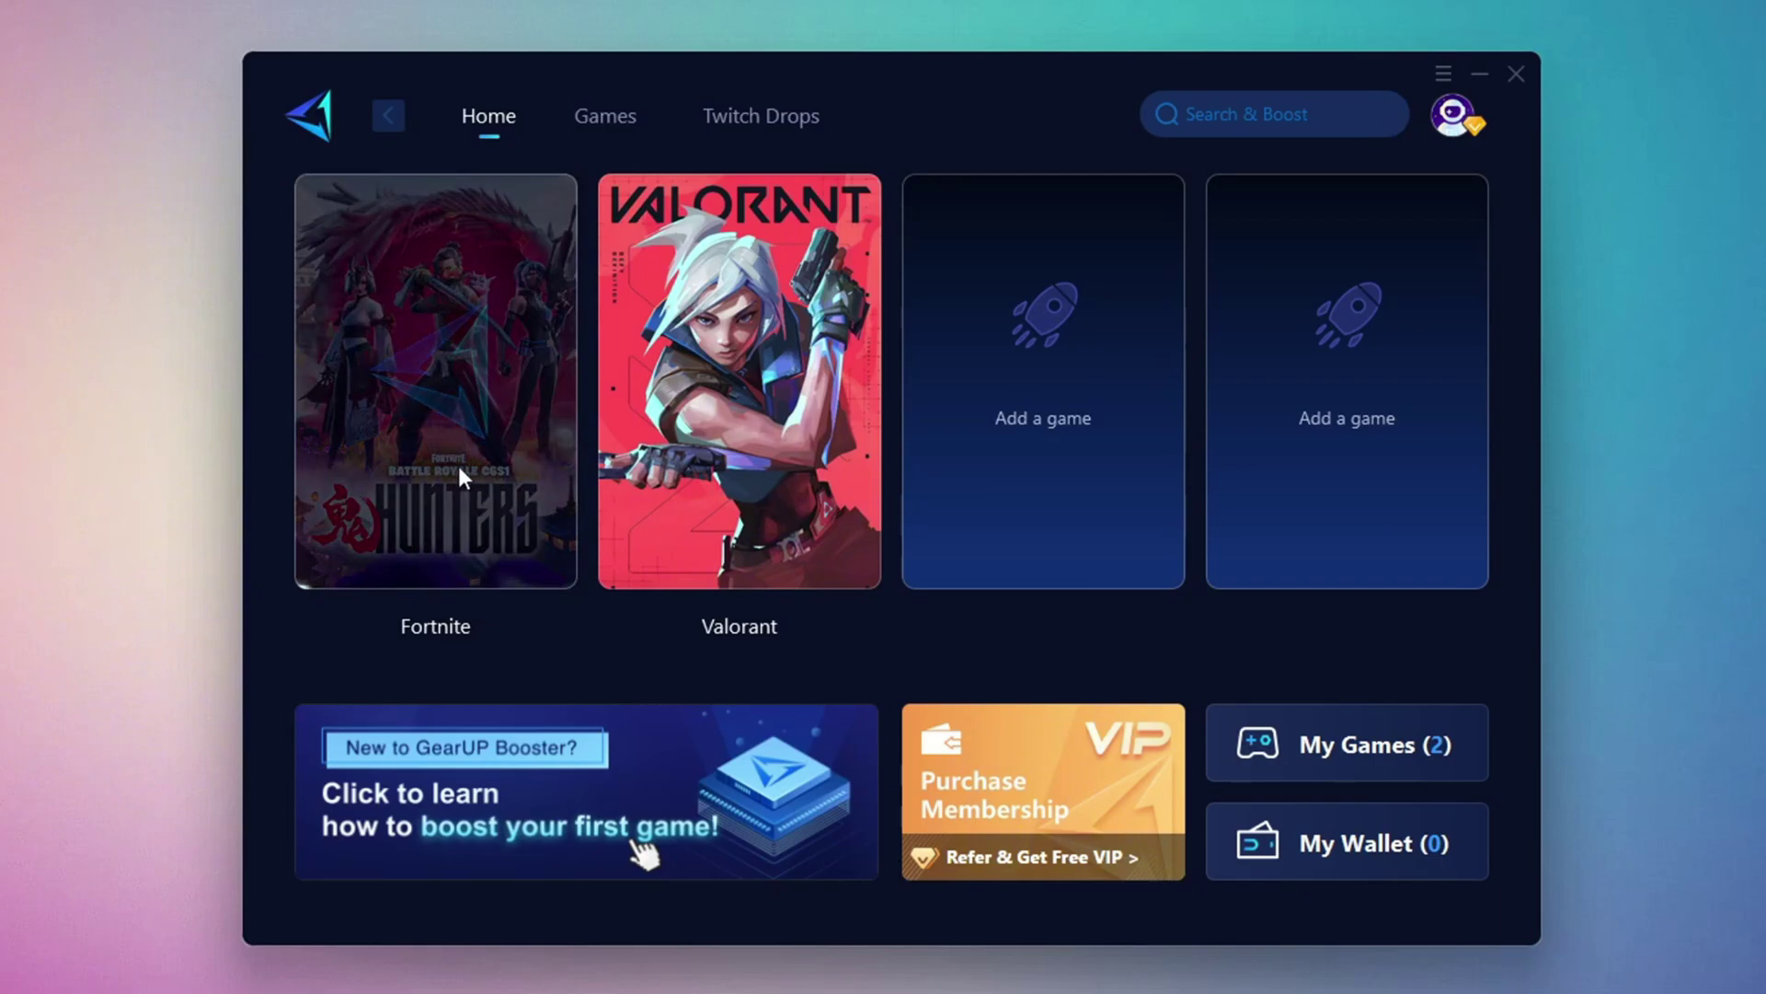
Boost Fortnite on the Middle East region with the Auto node, then close GearUP Booster
click(417, 358)
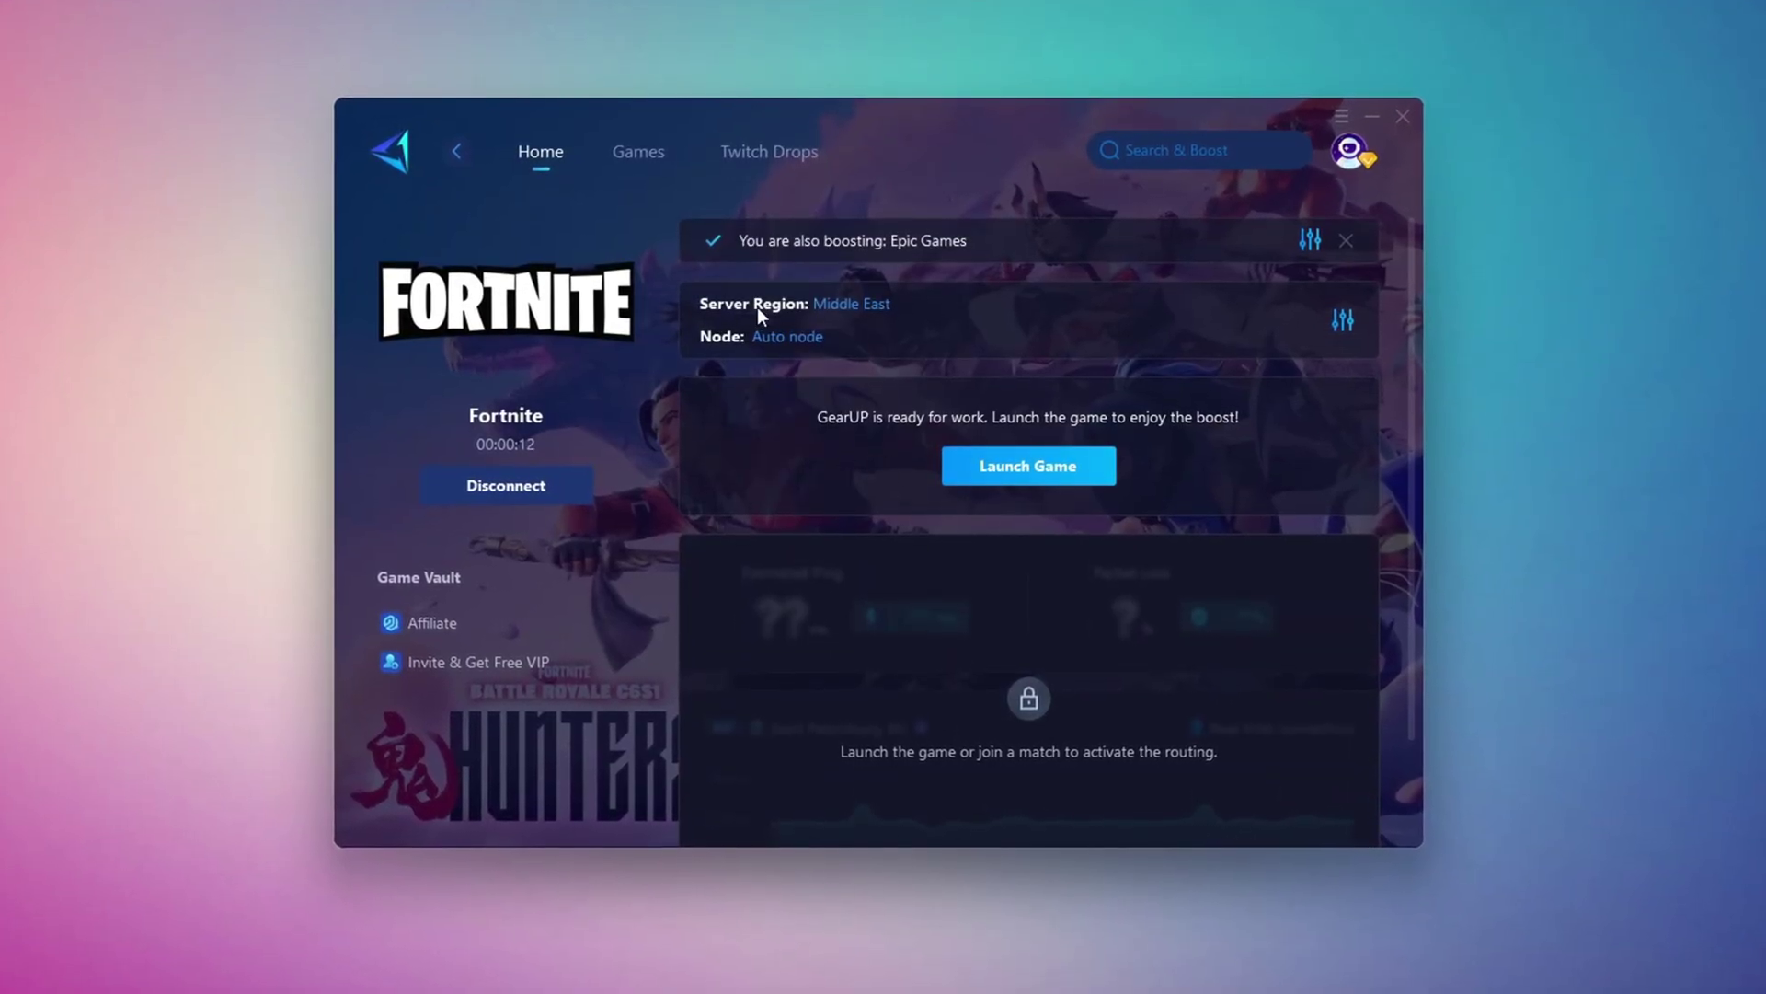
click(852, 305)
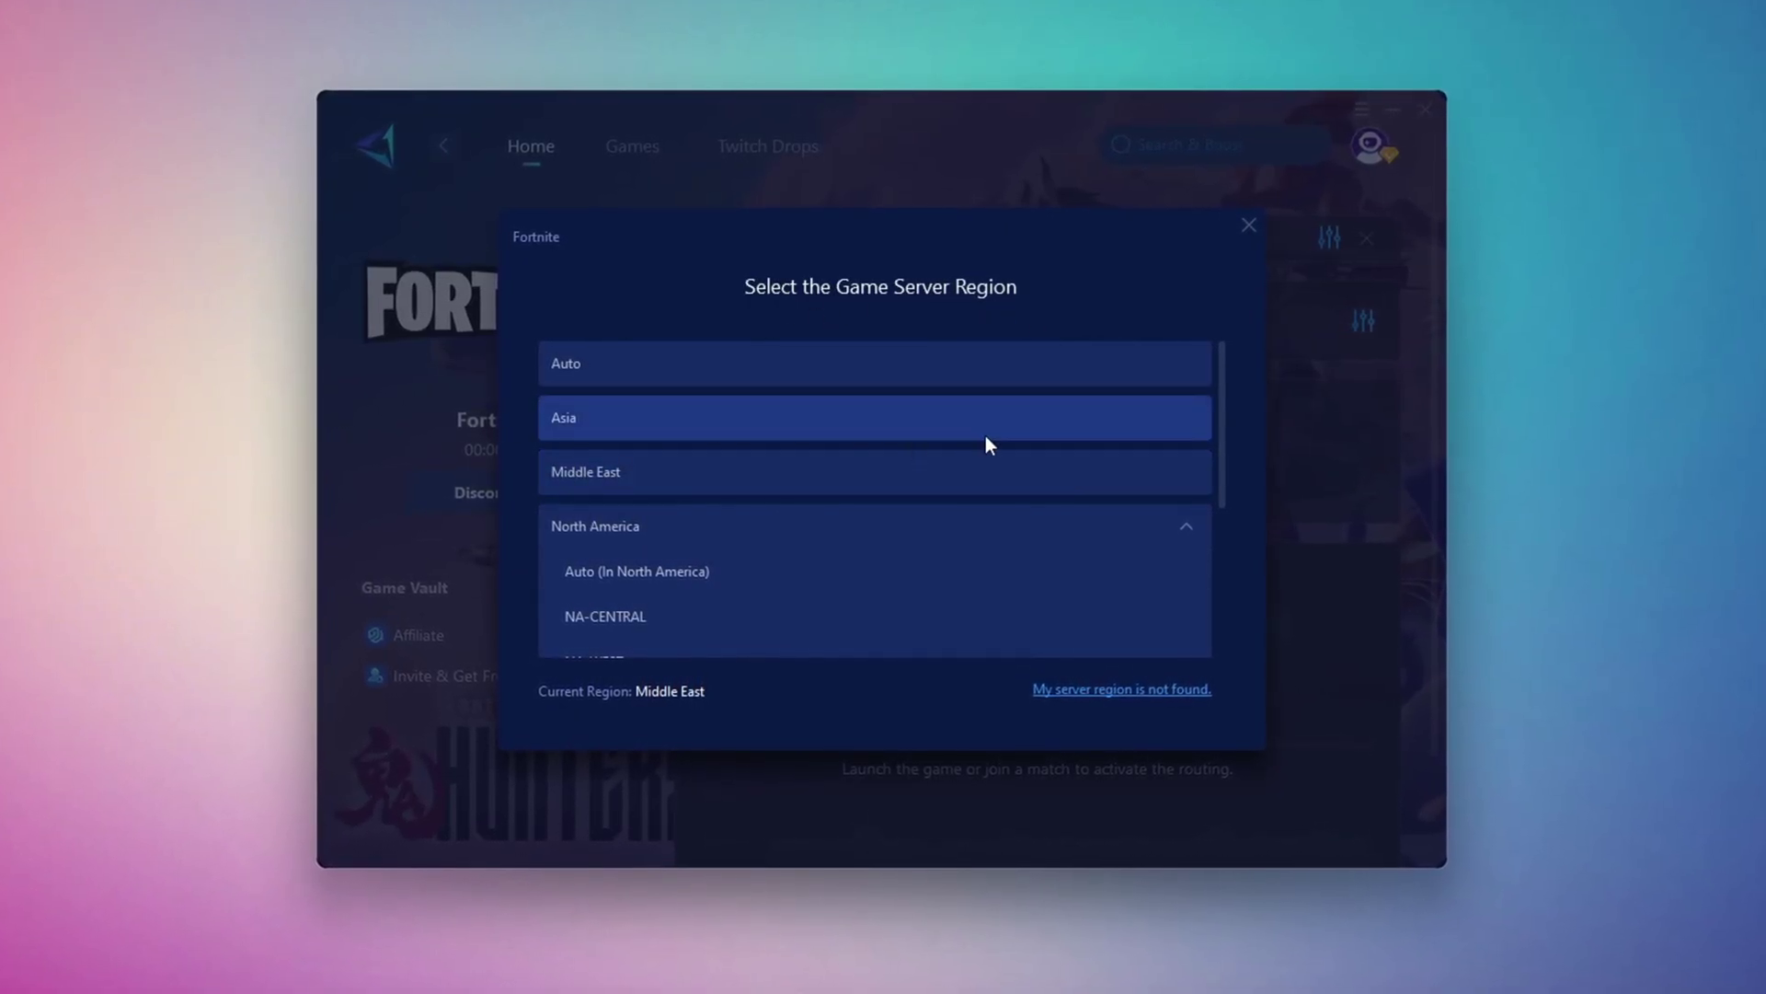
click(1252, 225)
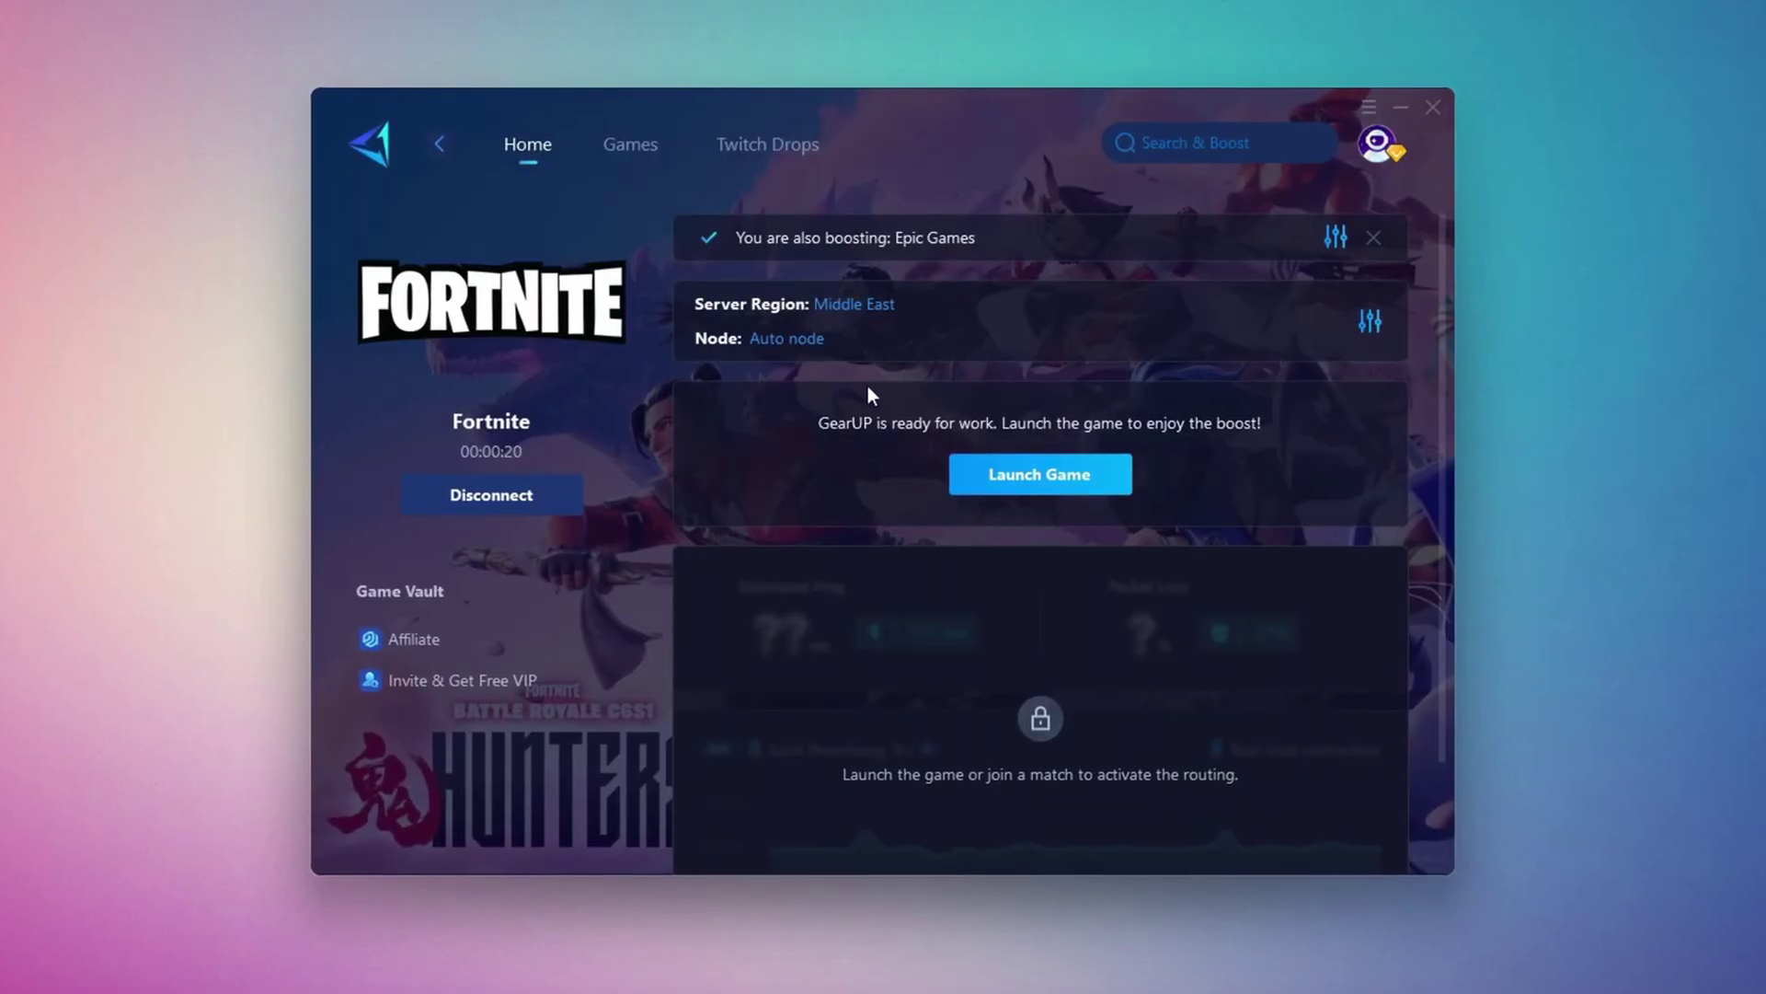
click(787, 343)
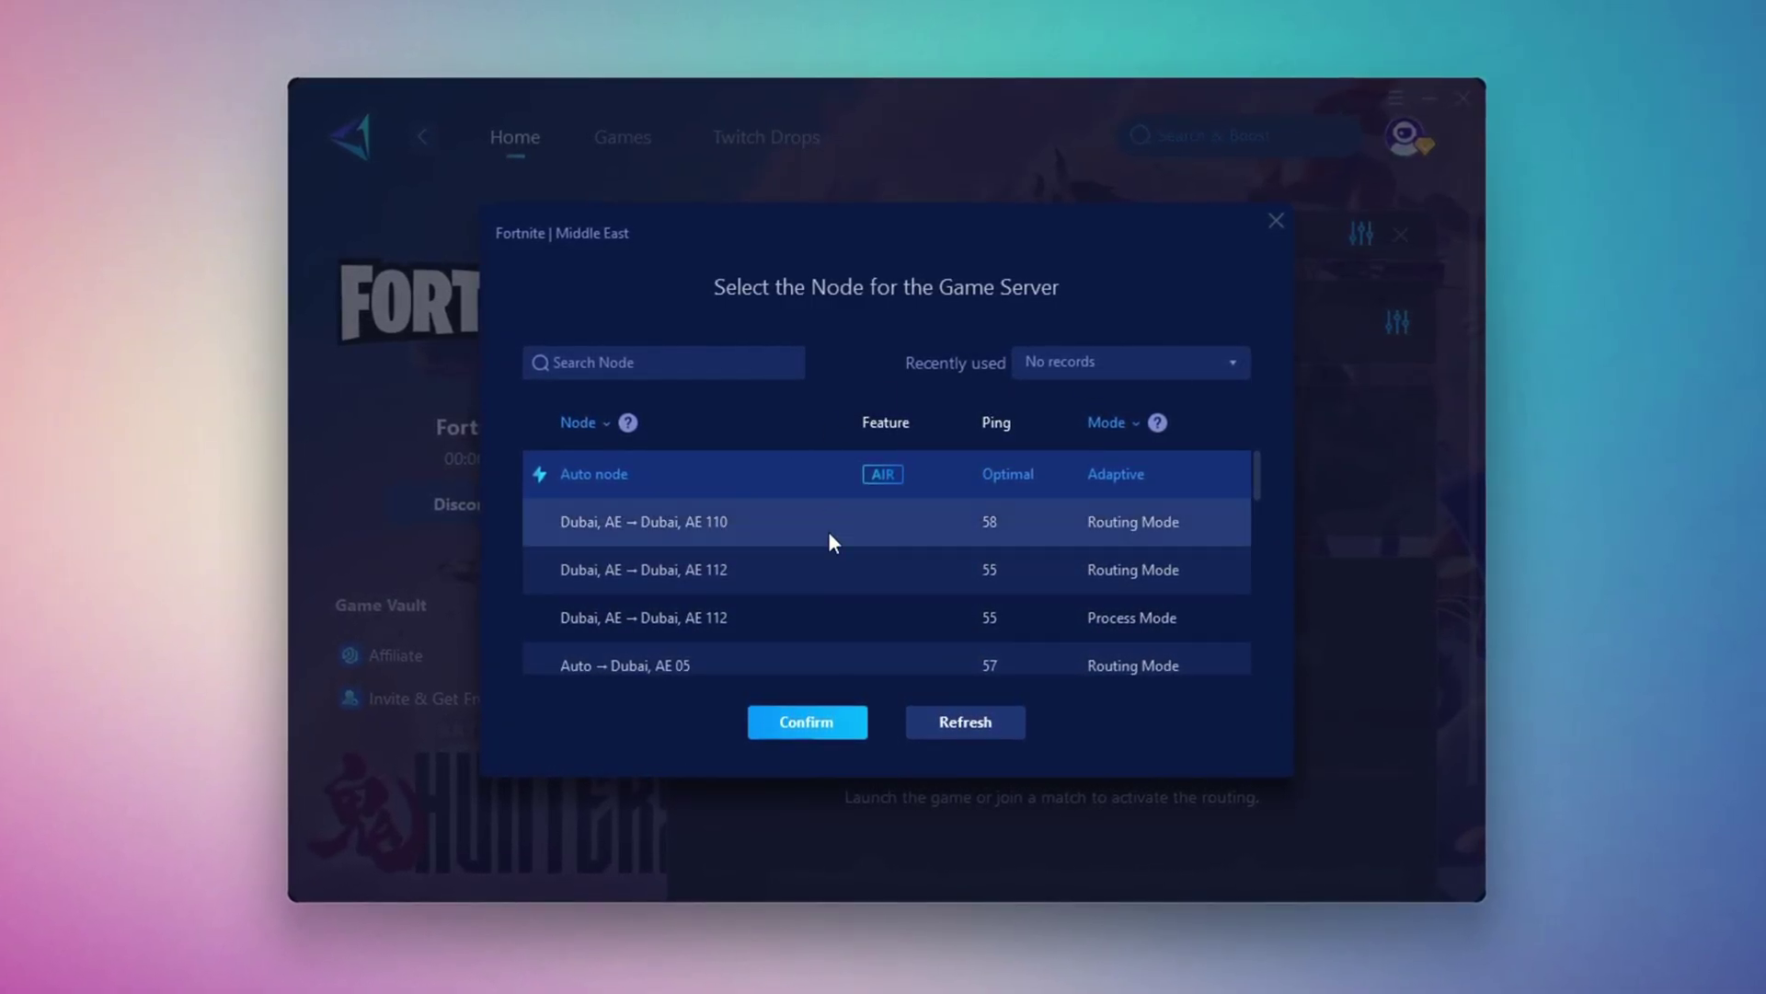
click(1277, 220)
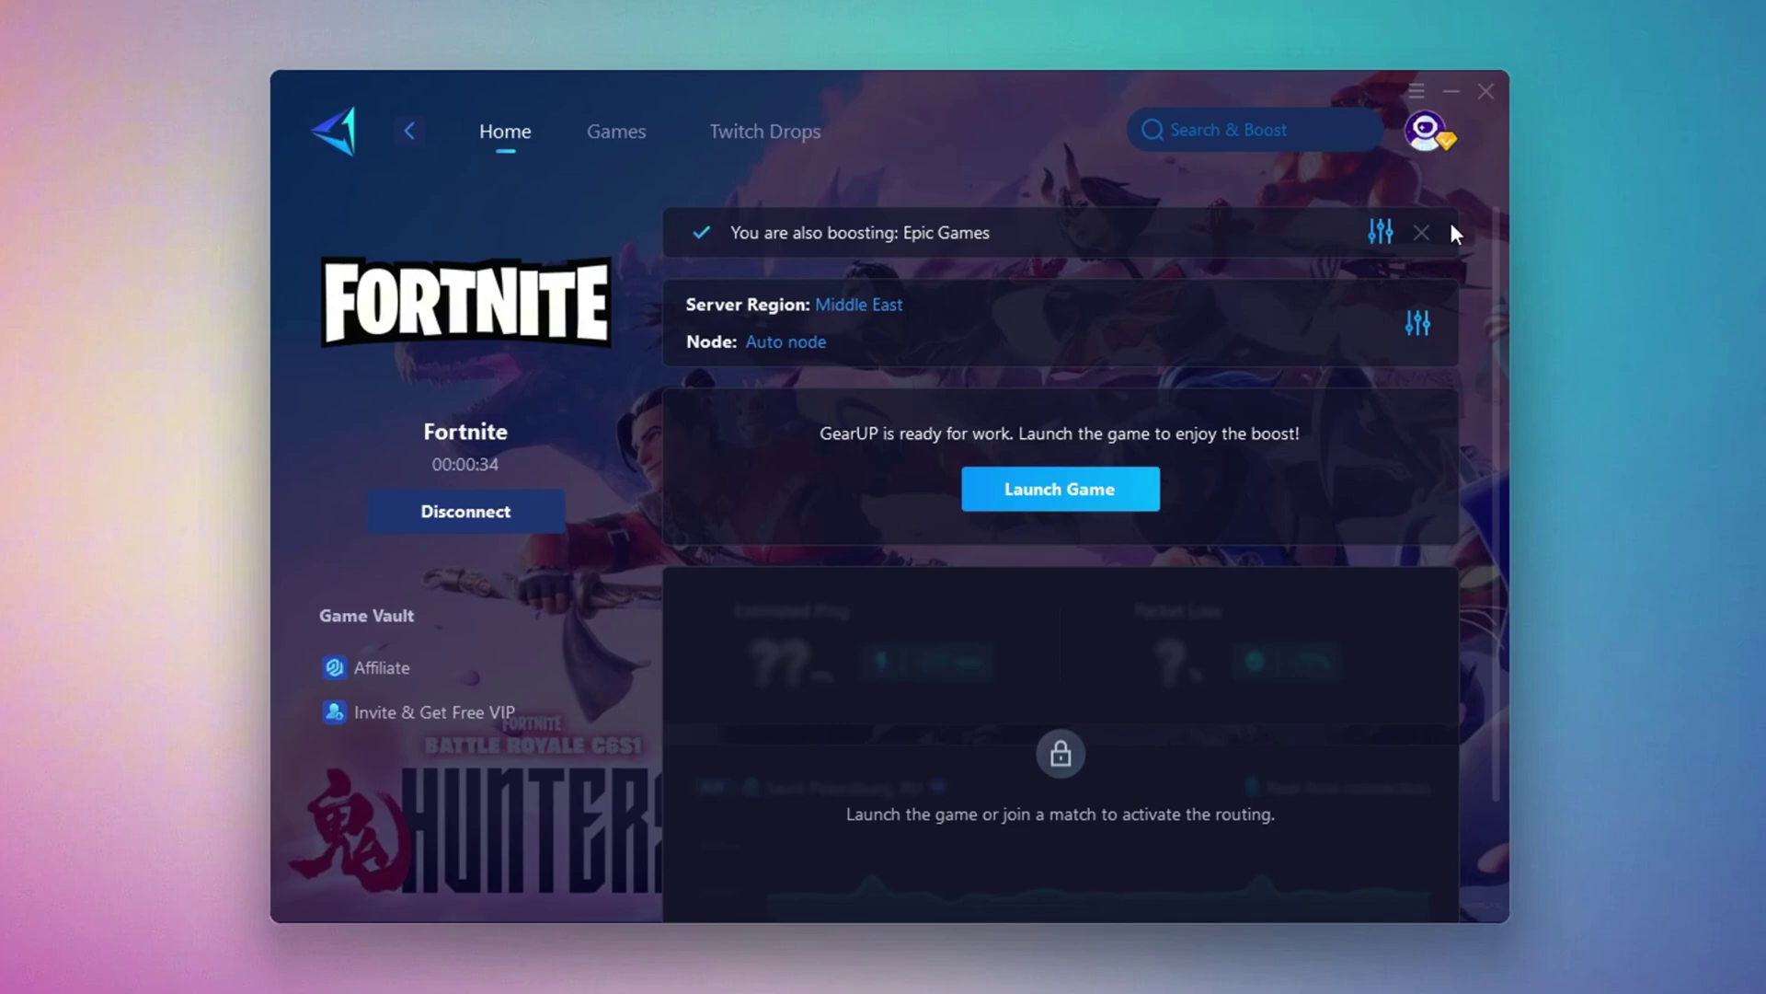
click(1492, 91)
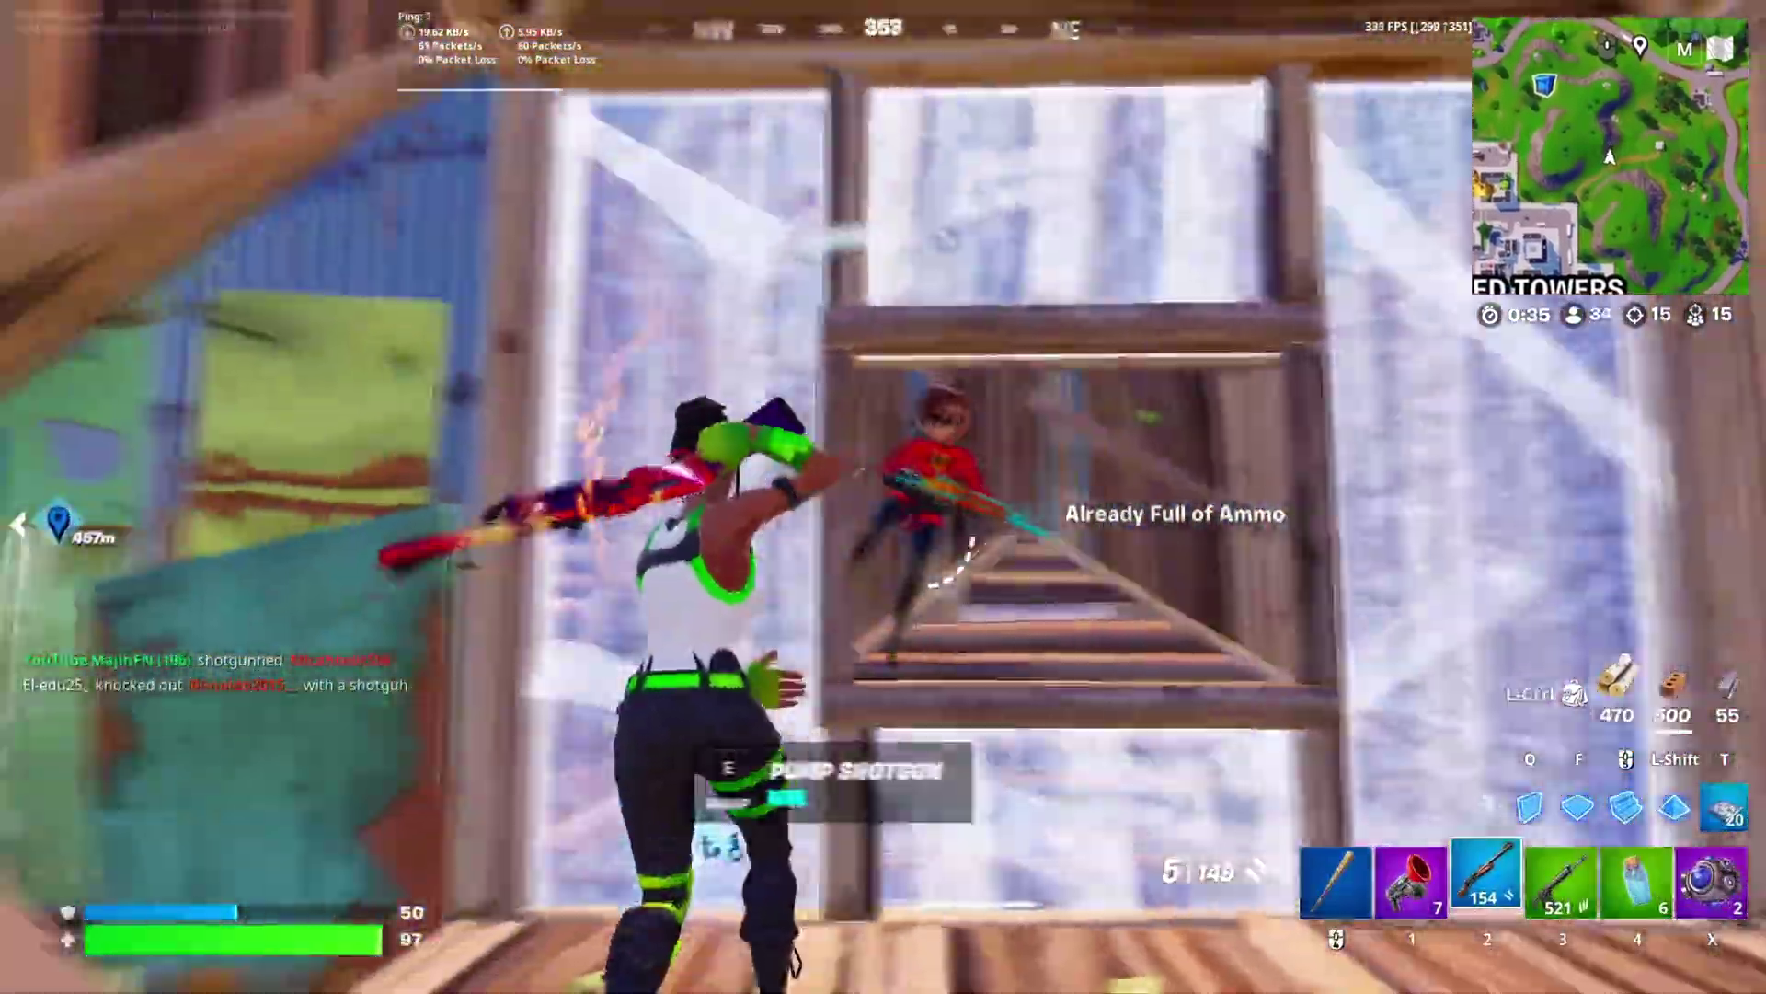
Switch between build mode and weapon slots in Fortnite, then scroll through the creator's blog posts
key(q)
key(2)
key(3)
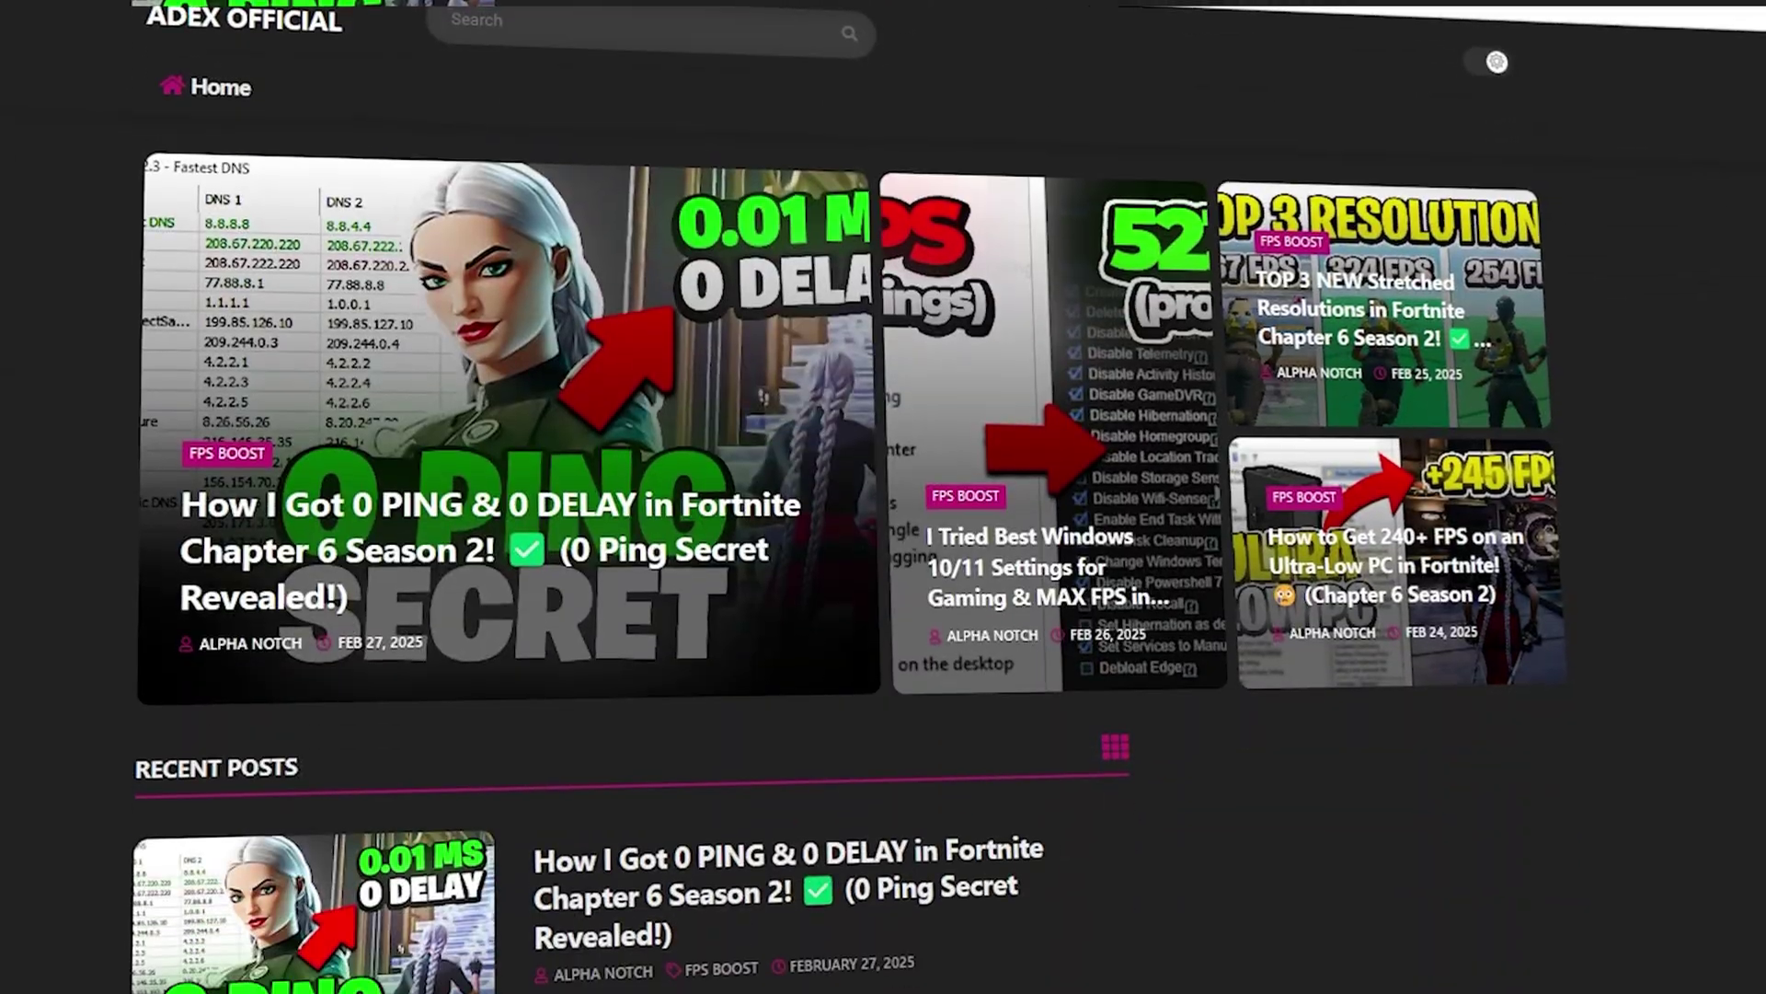
scroll(883, 497, down, 7)
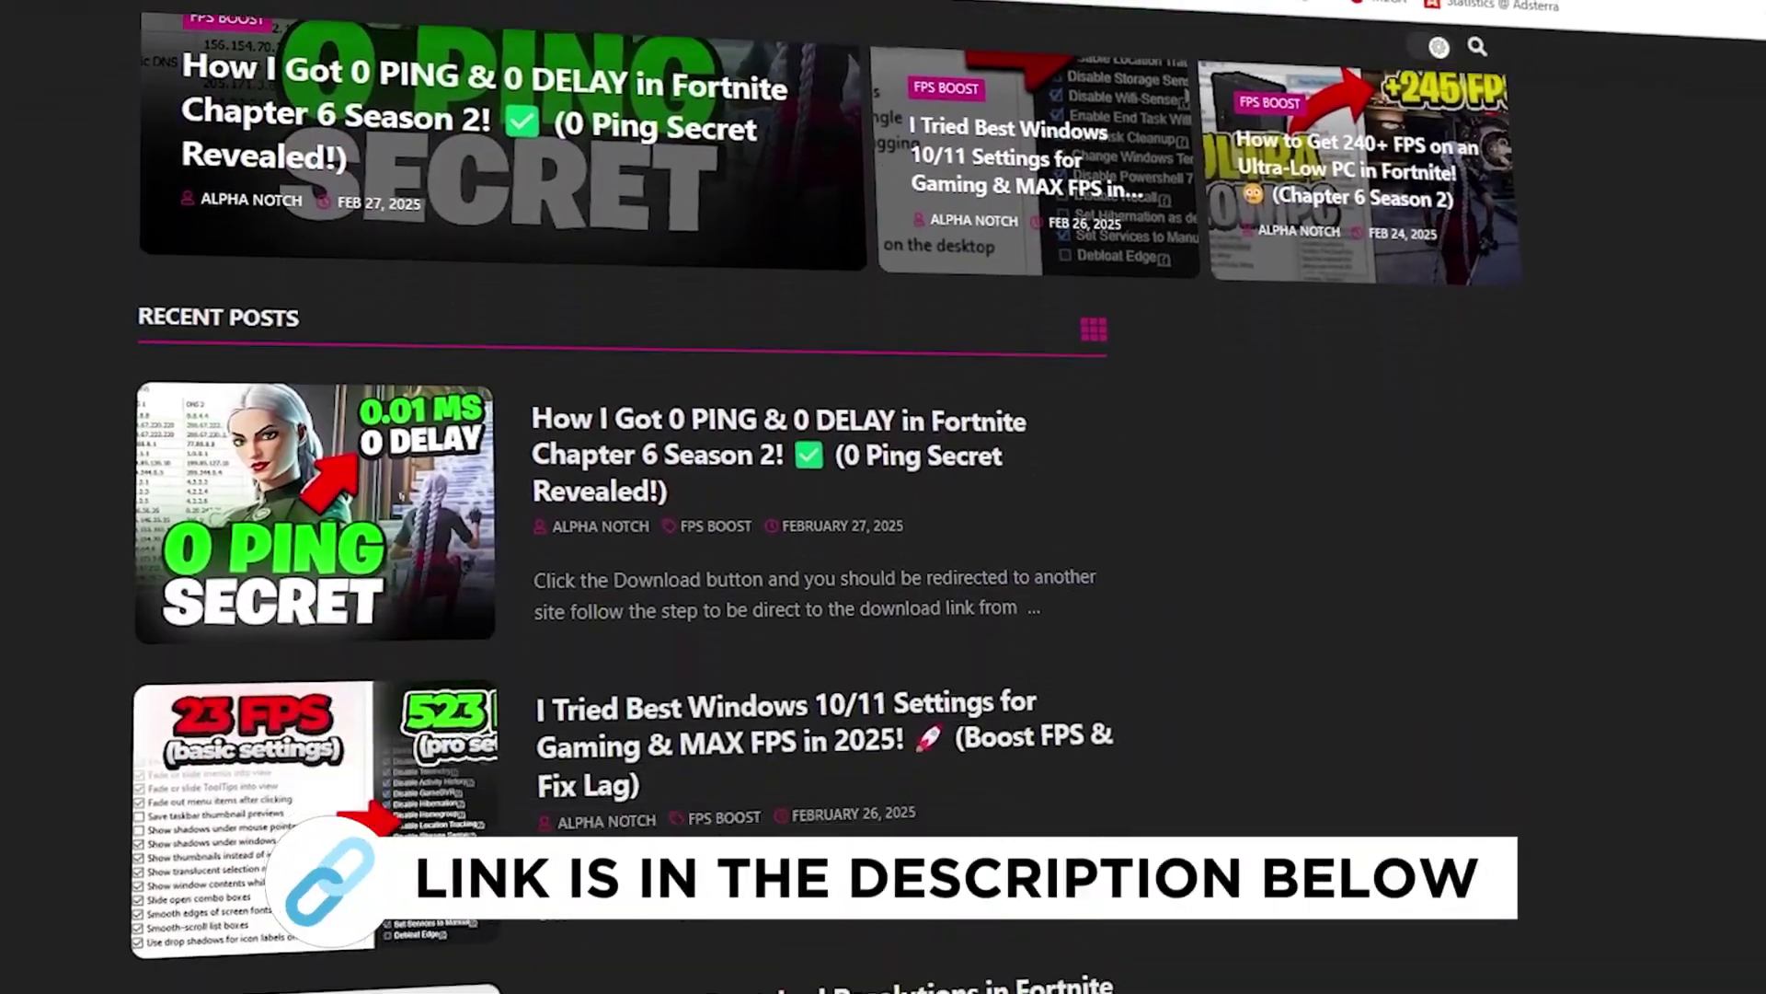
scroll(883, 497, down, 8)
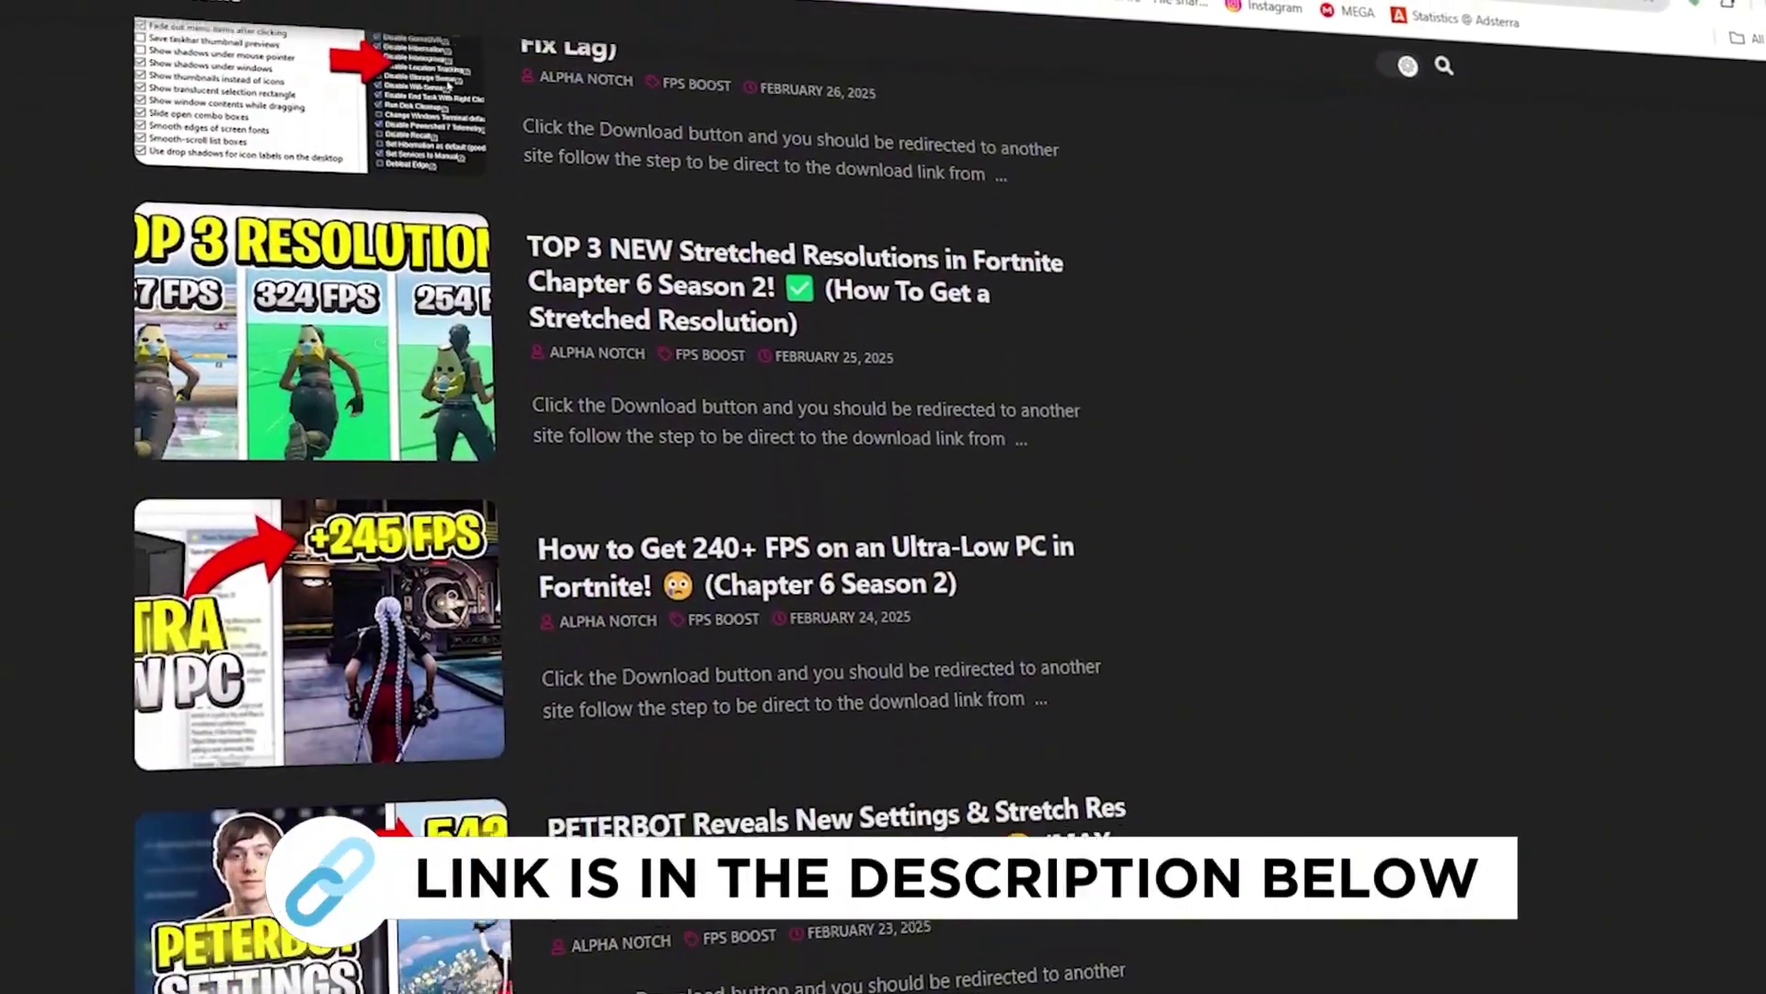
scroll(883, 497, down, 3)
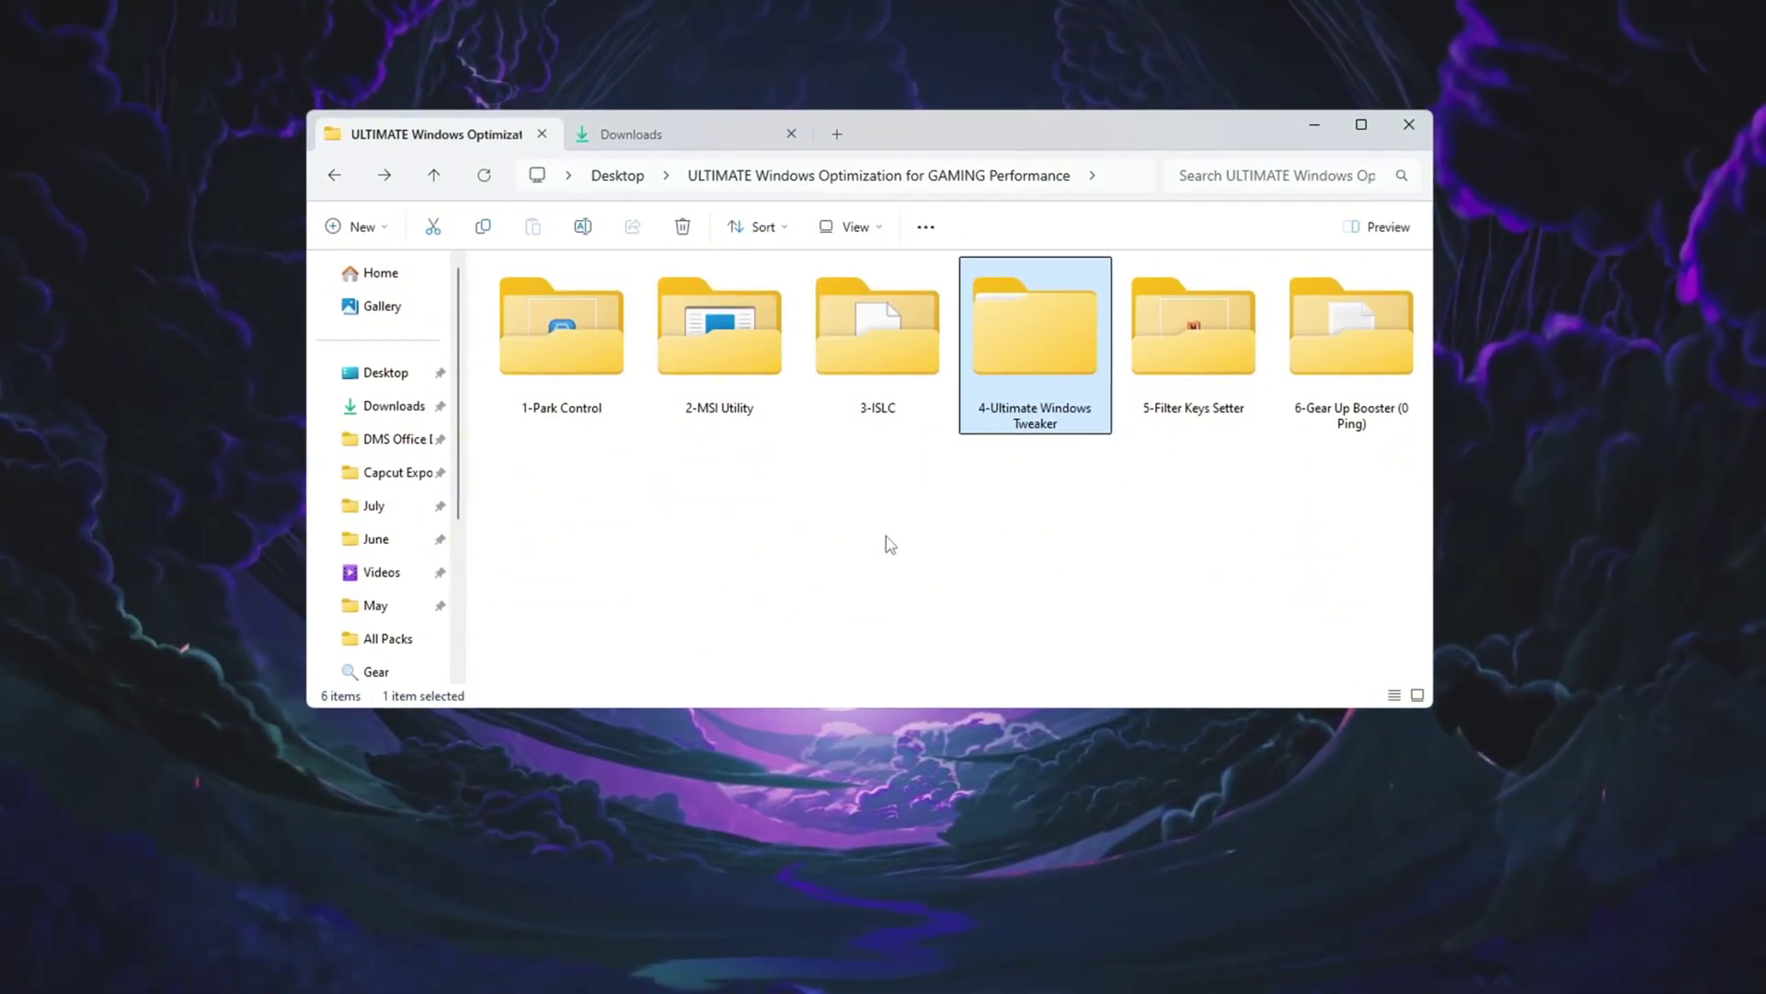
Launch Ultimate Windows Tweaker 4.8 from its pack folder and go from Performance to Additional tweaks
double_click(1054, 352)
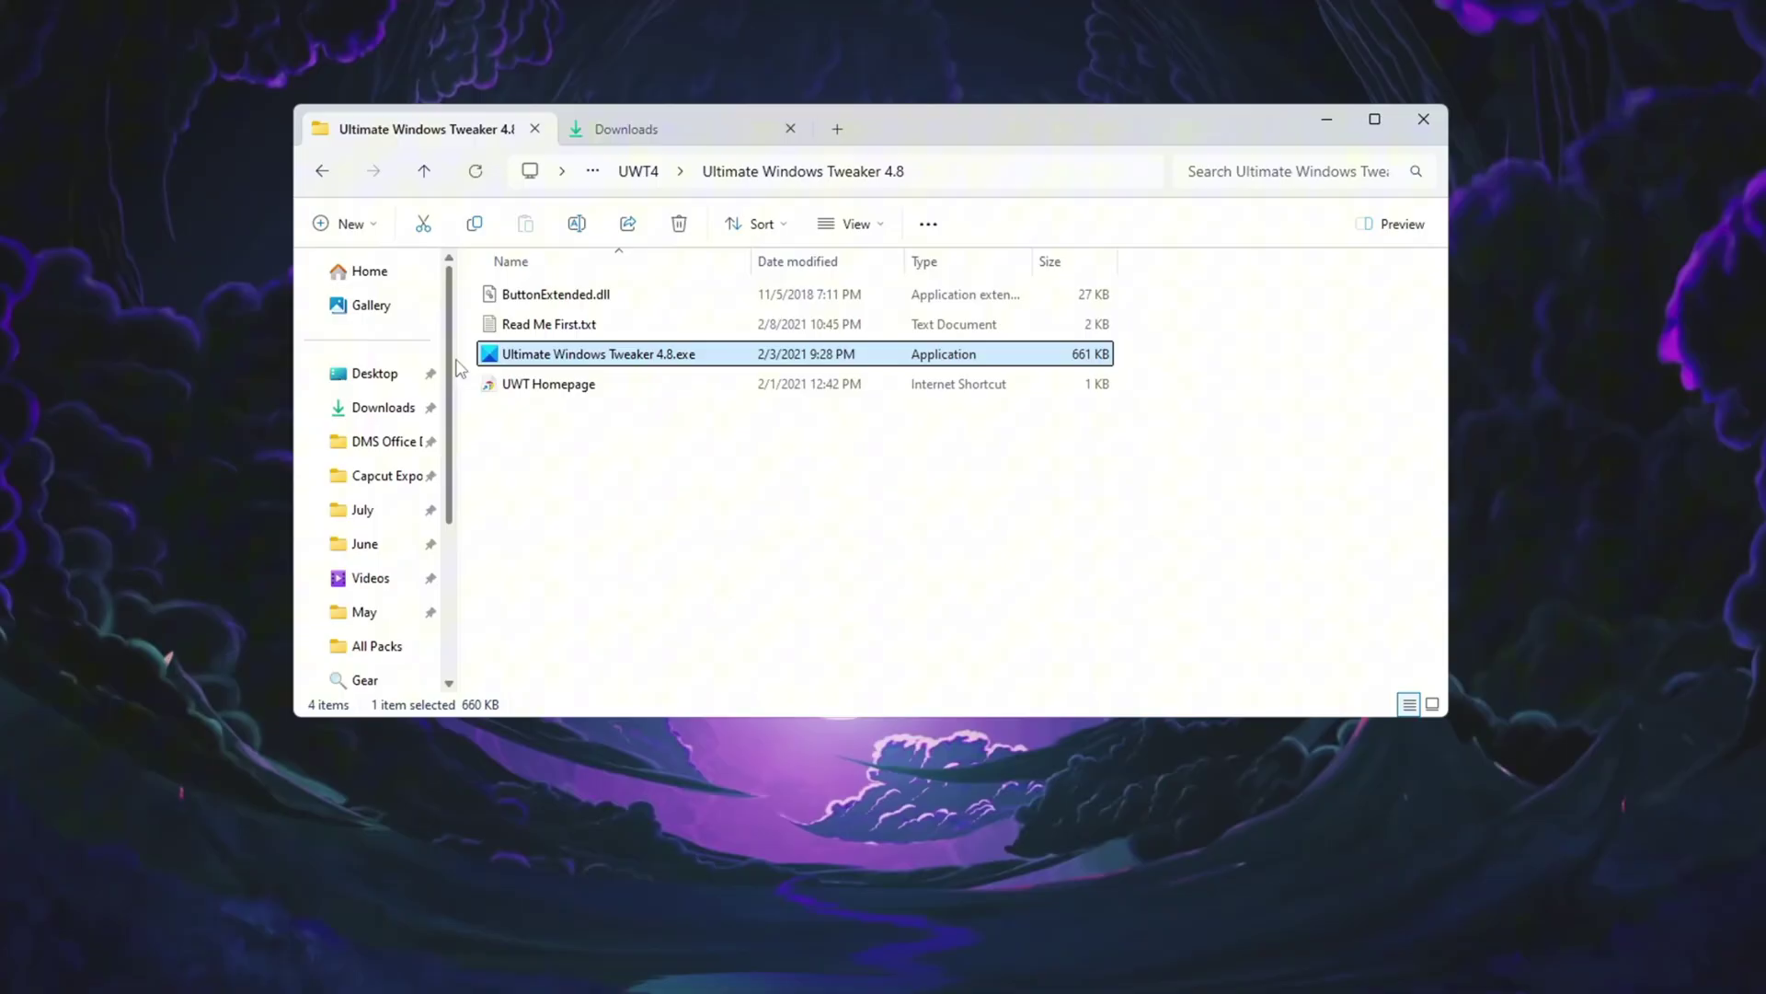
double_click(593, 354)
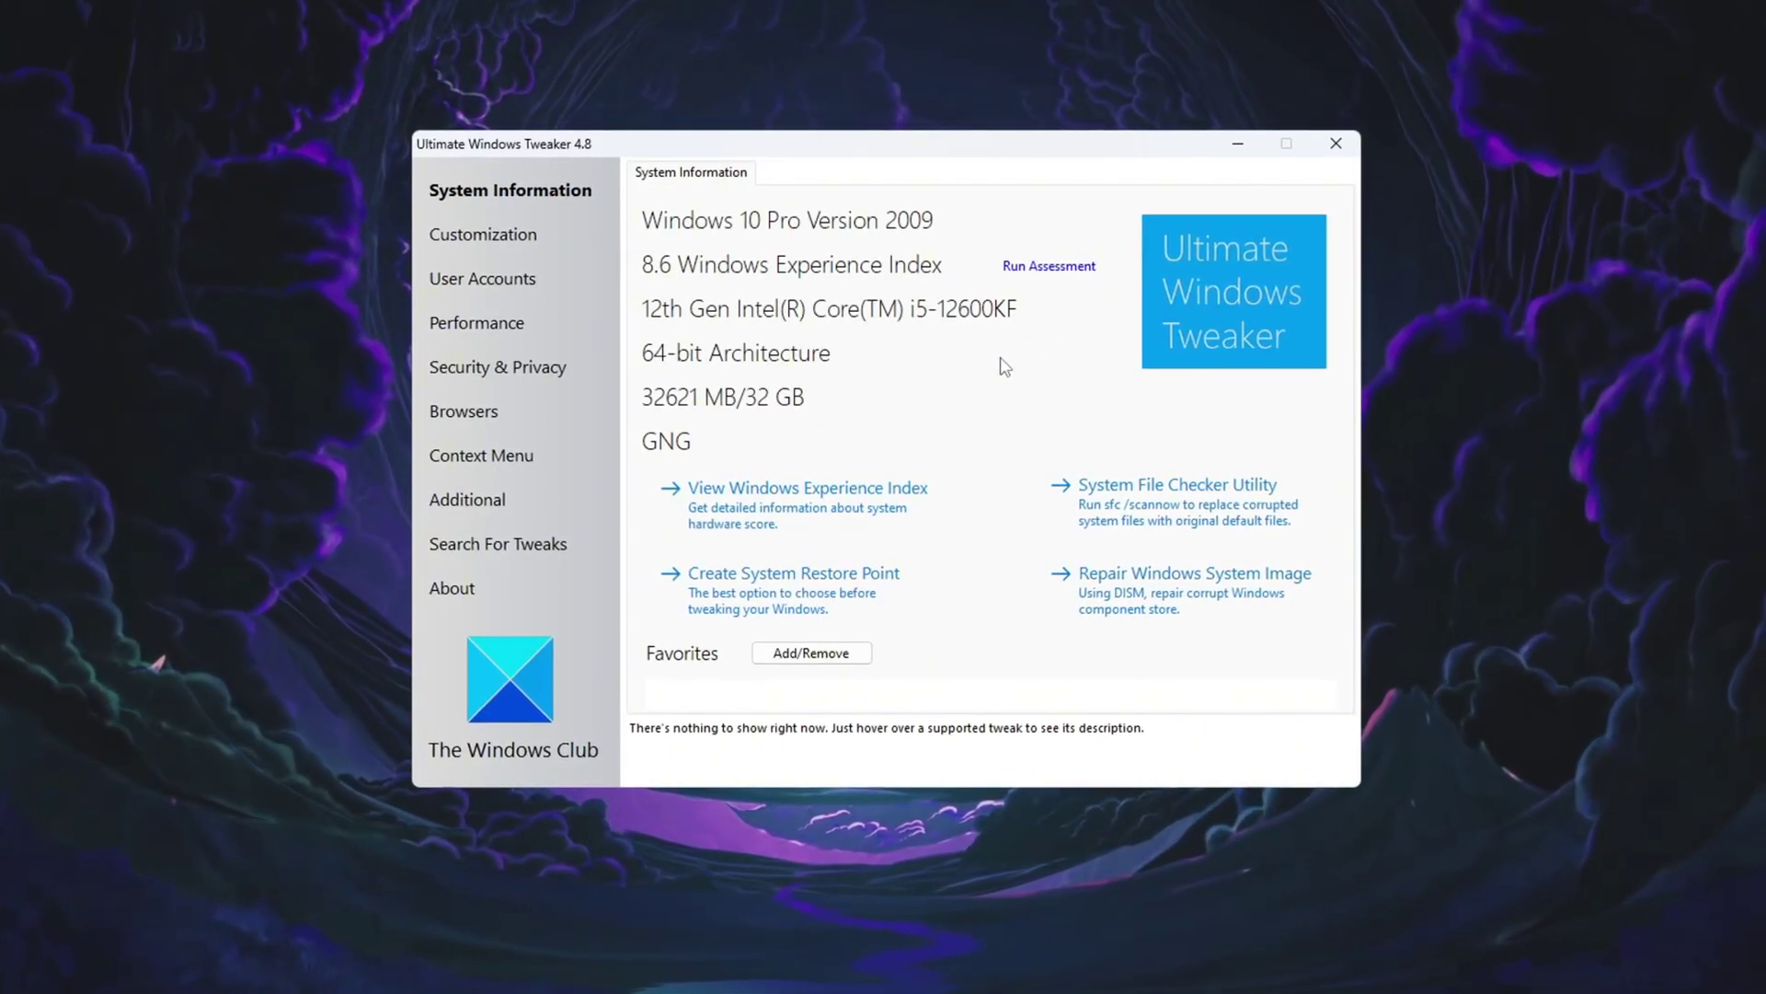
click(476, 324)
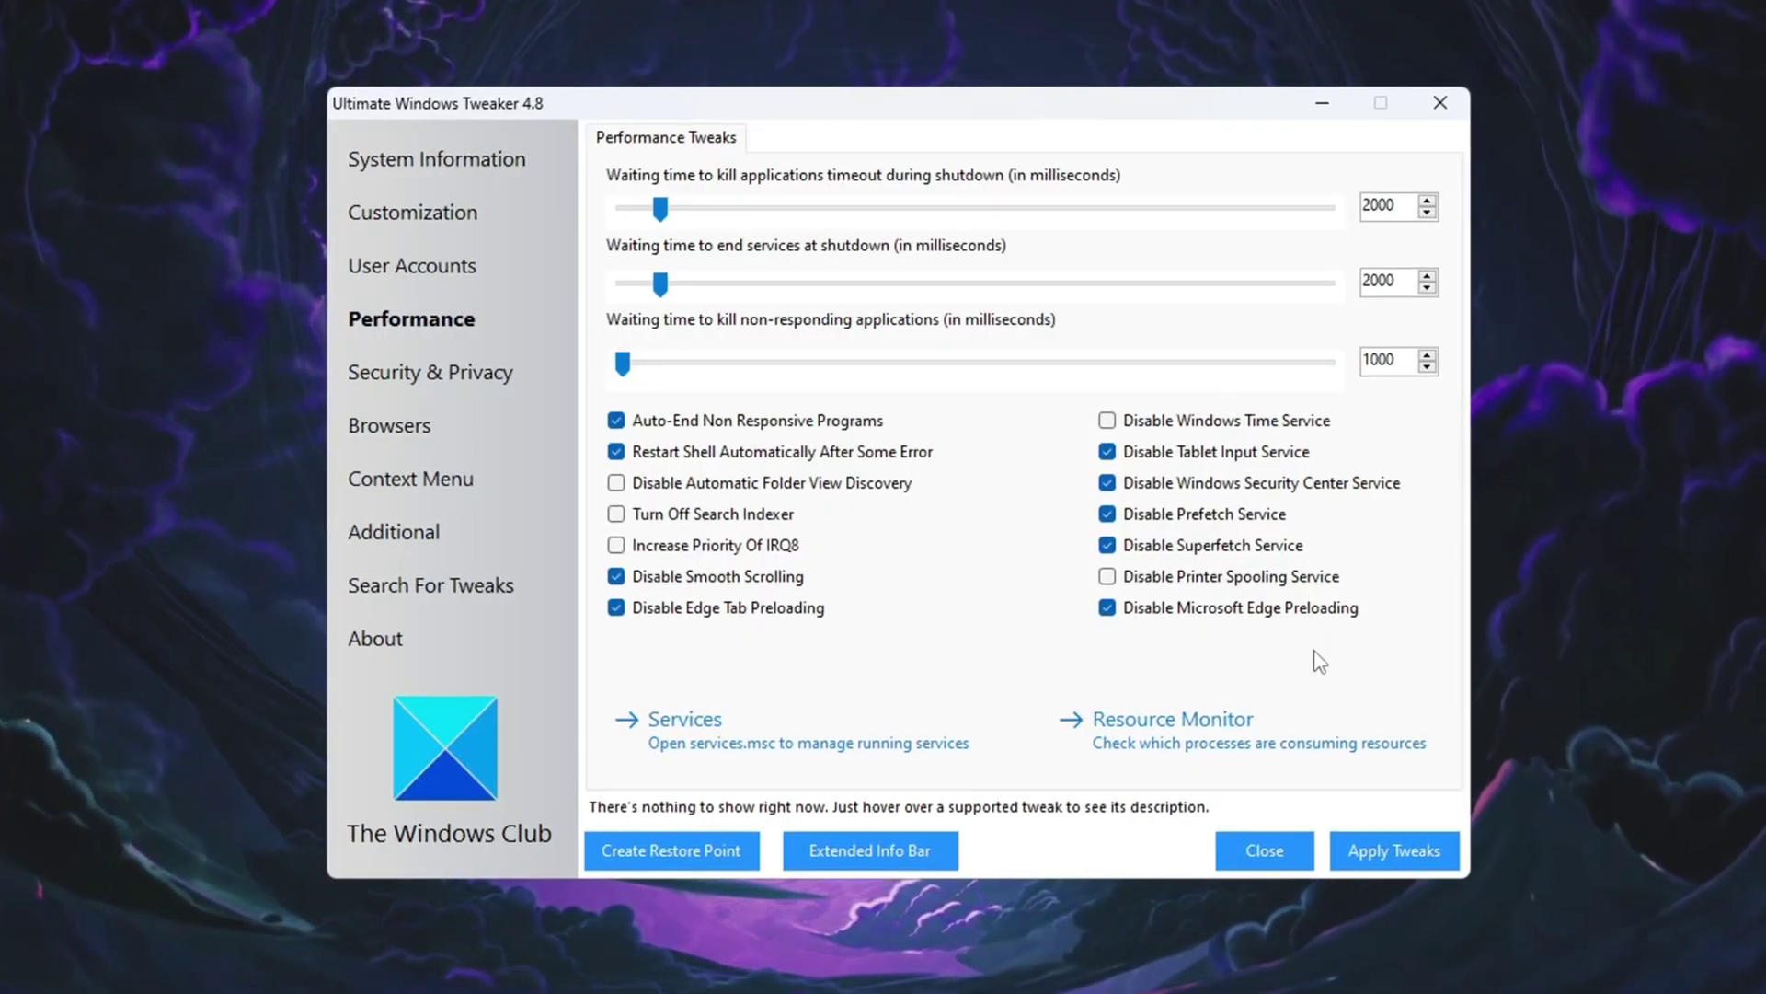
click(398, 549)
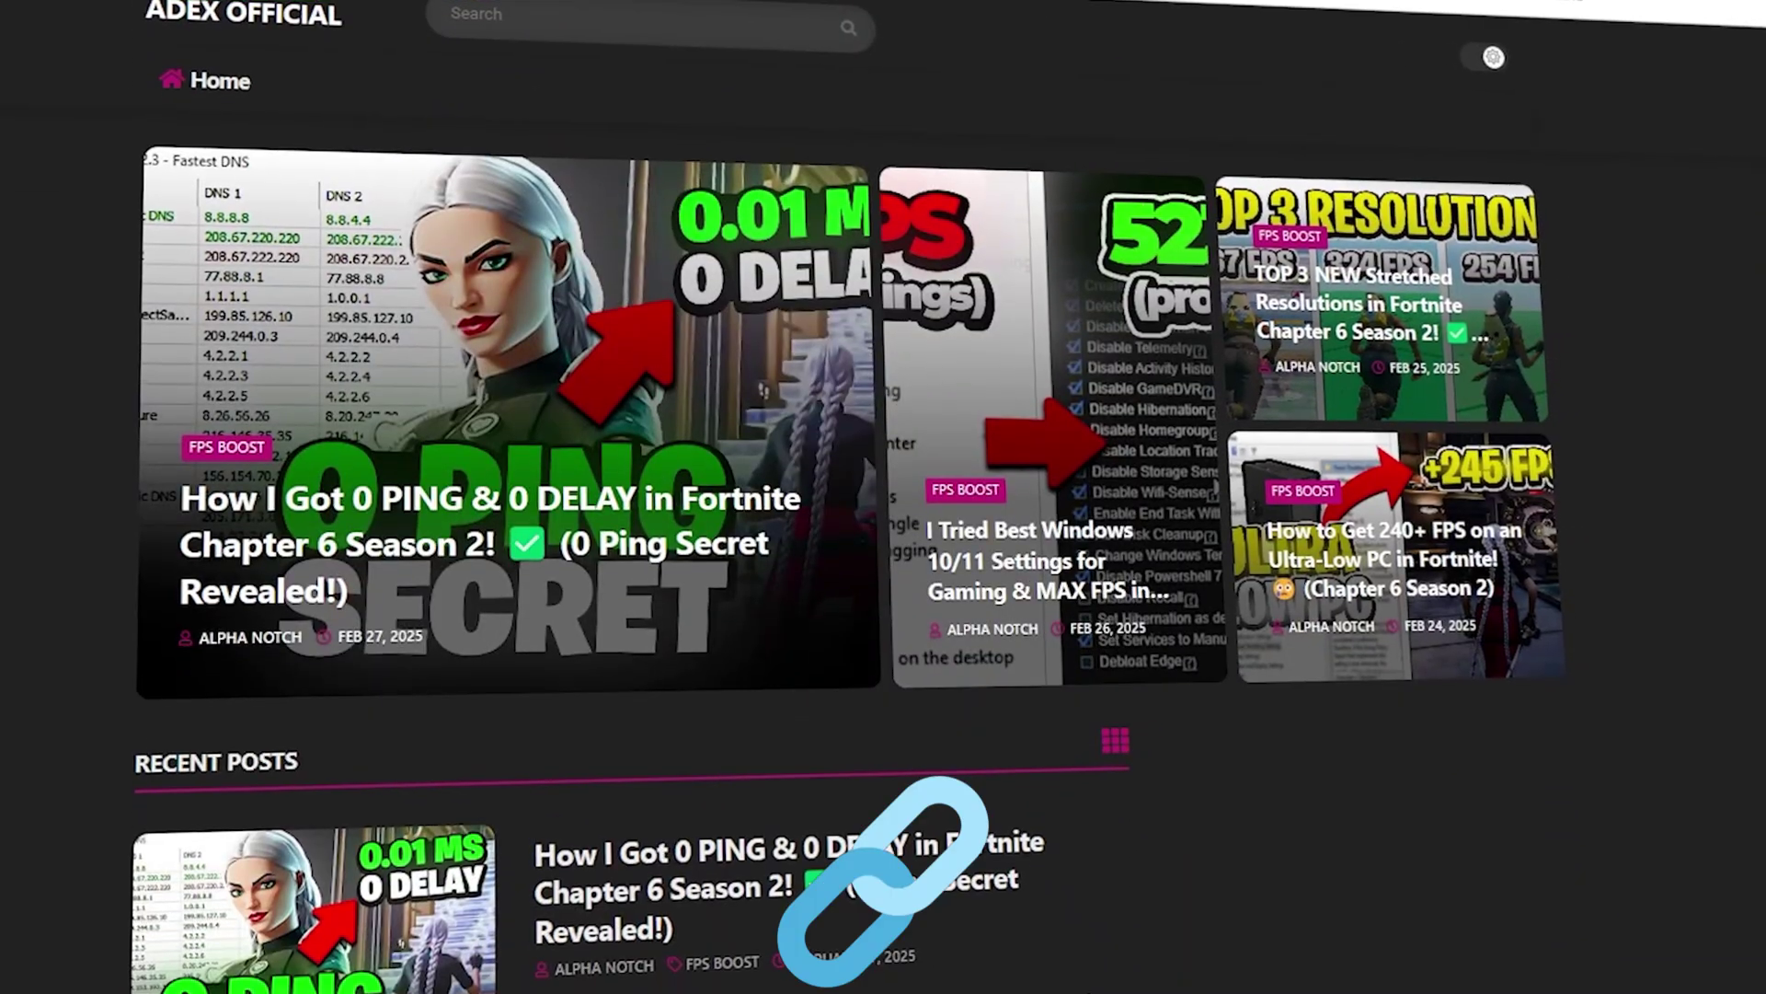
Launch FilterKeysSetter.exe from the 5-Filter Keys Setter folder and bring its dialog to the front
scroll(883, 497, down, 4)
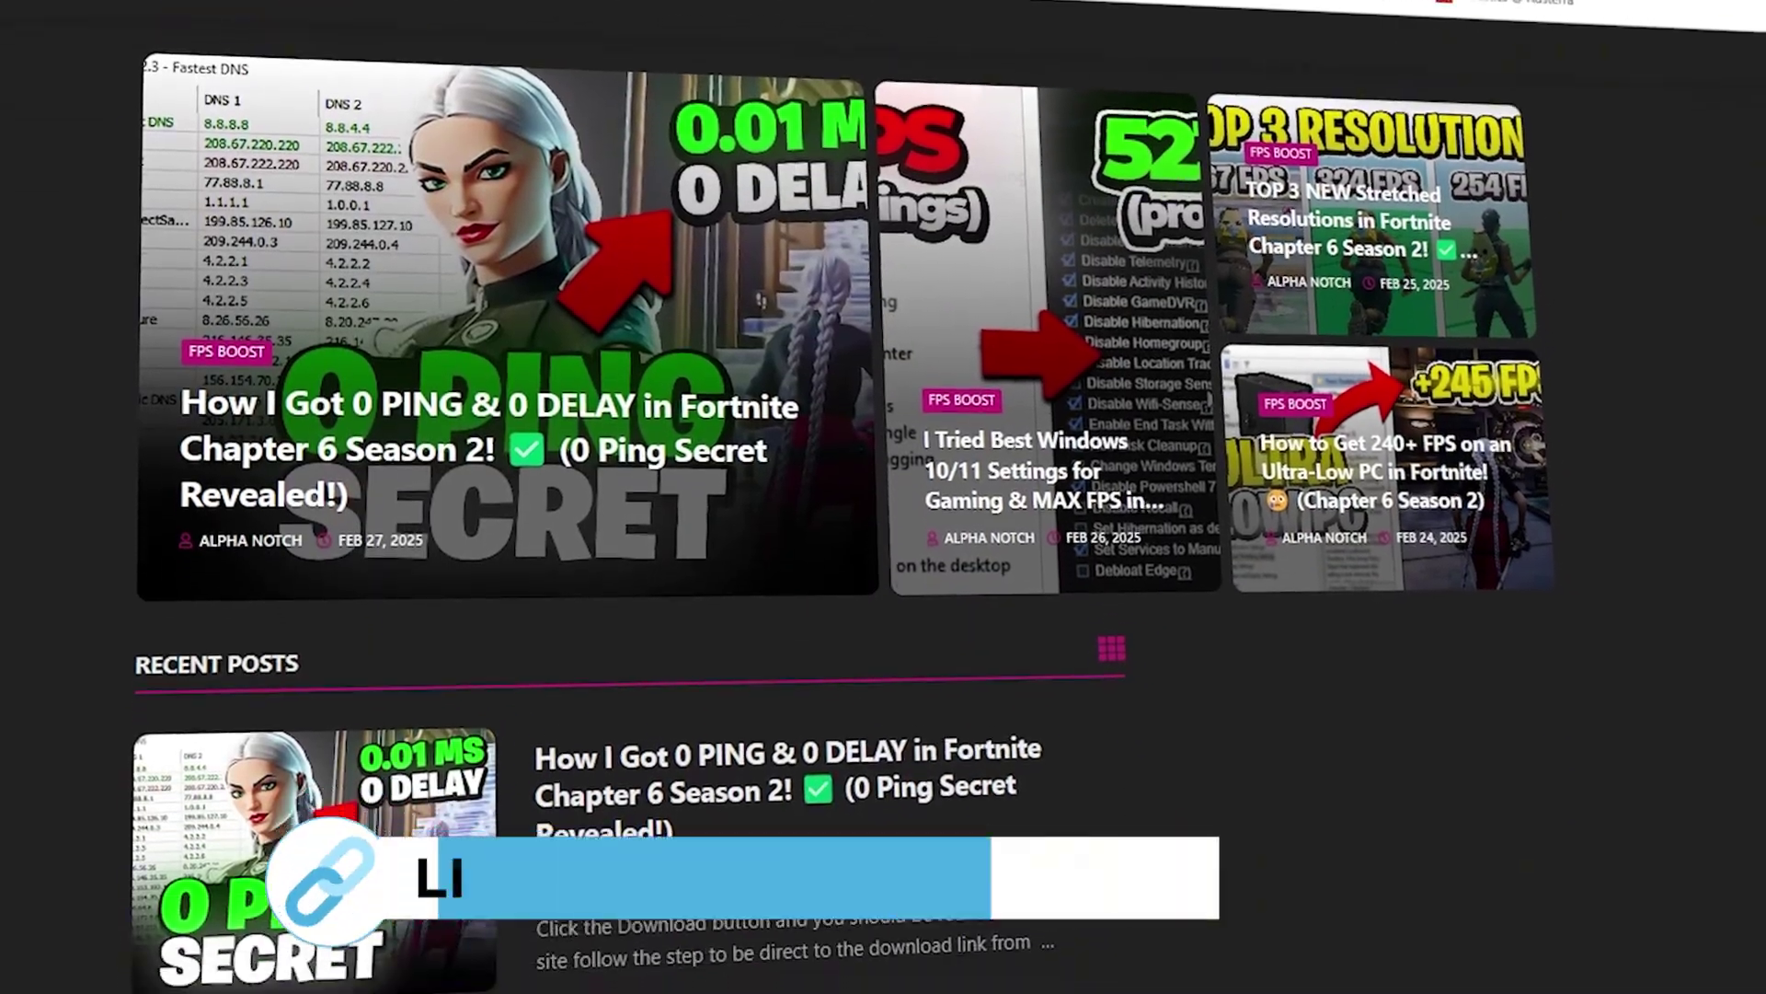
scroll(883, 497, down, 8)
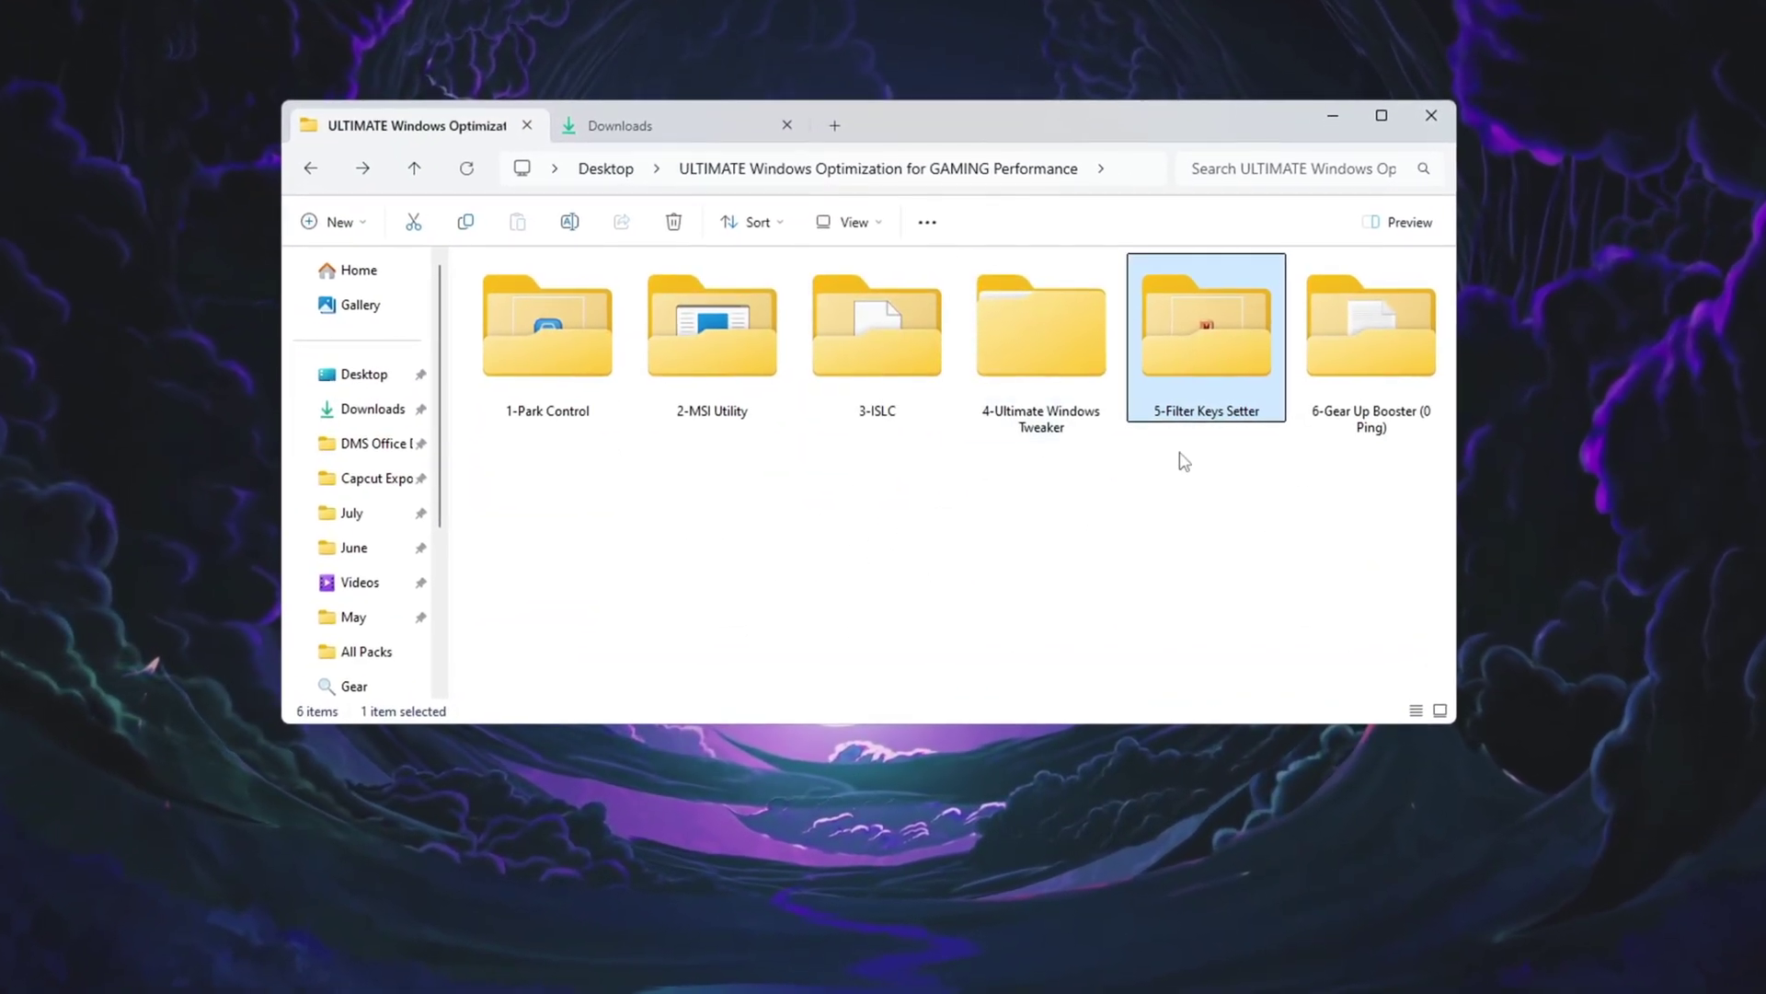
double_click(1219, 338)
click(541, 293)
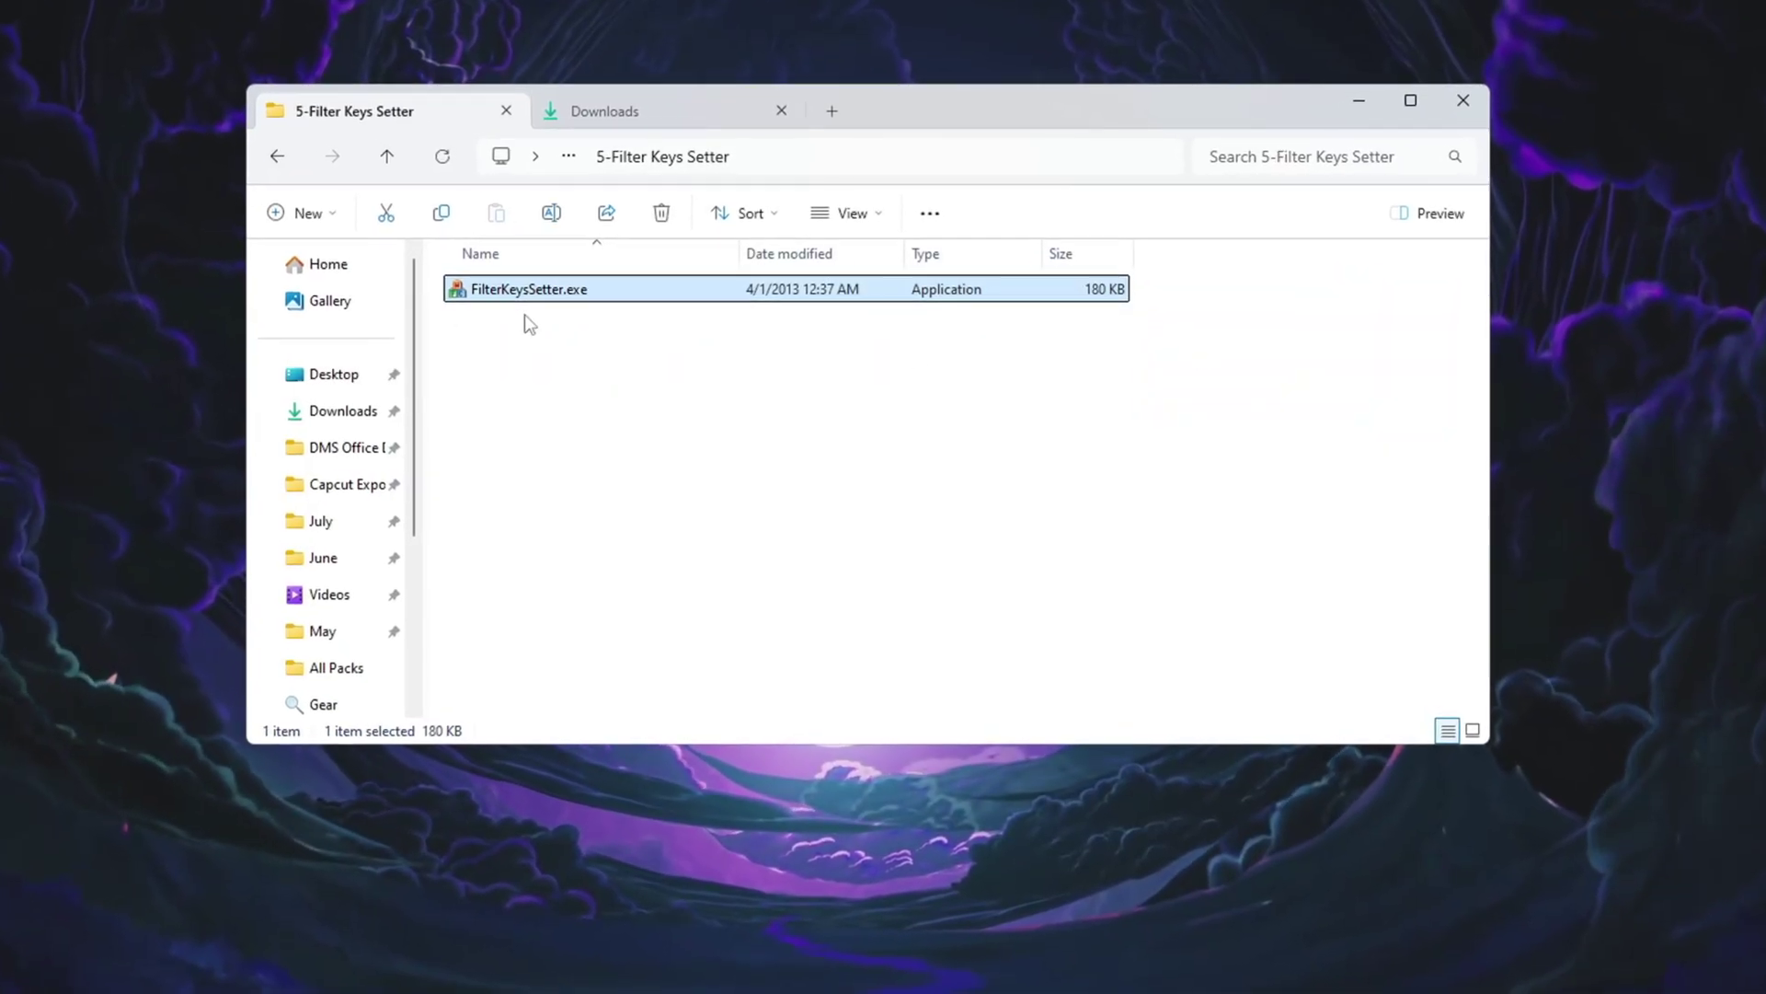
double_click(618, 302)
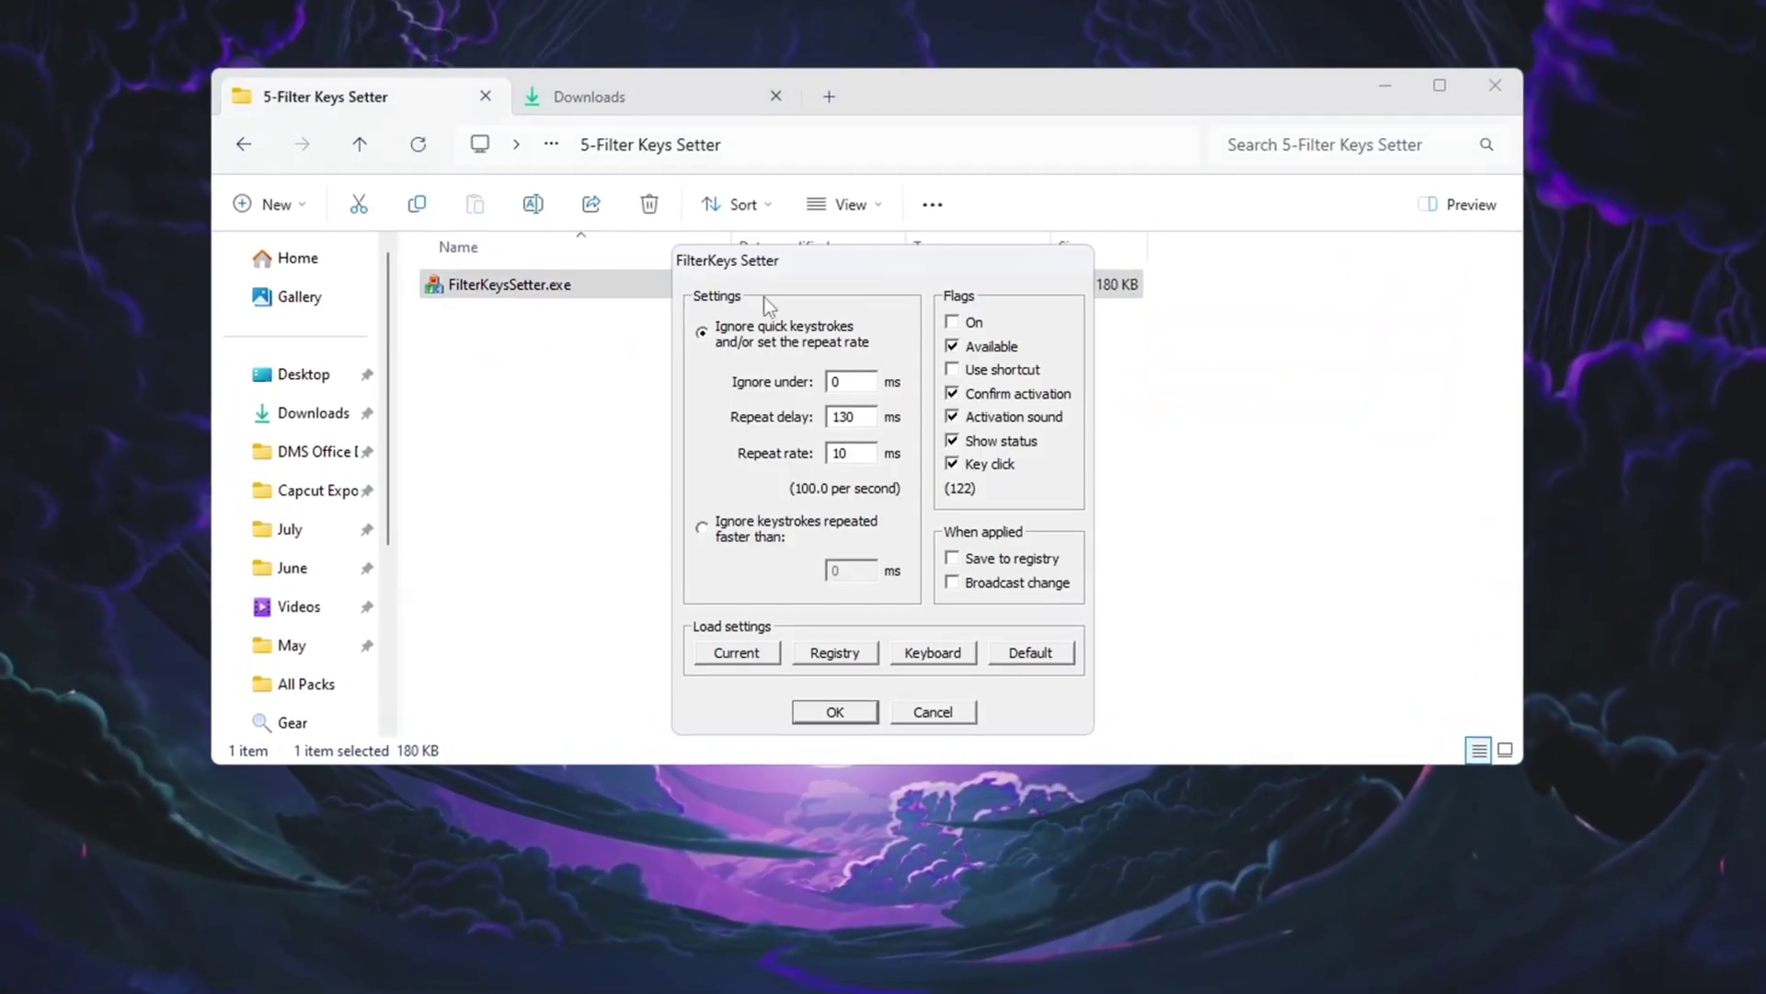
click(1392, 81)
drag(888, 260, 879, 191)
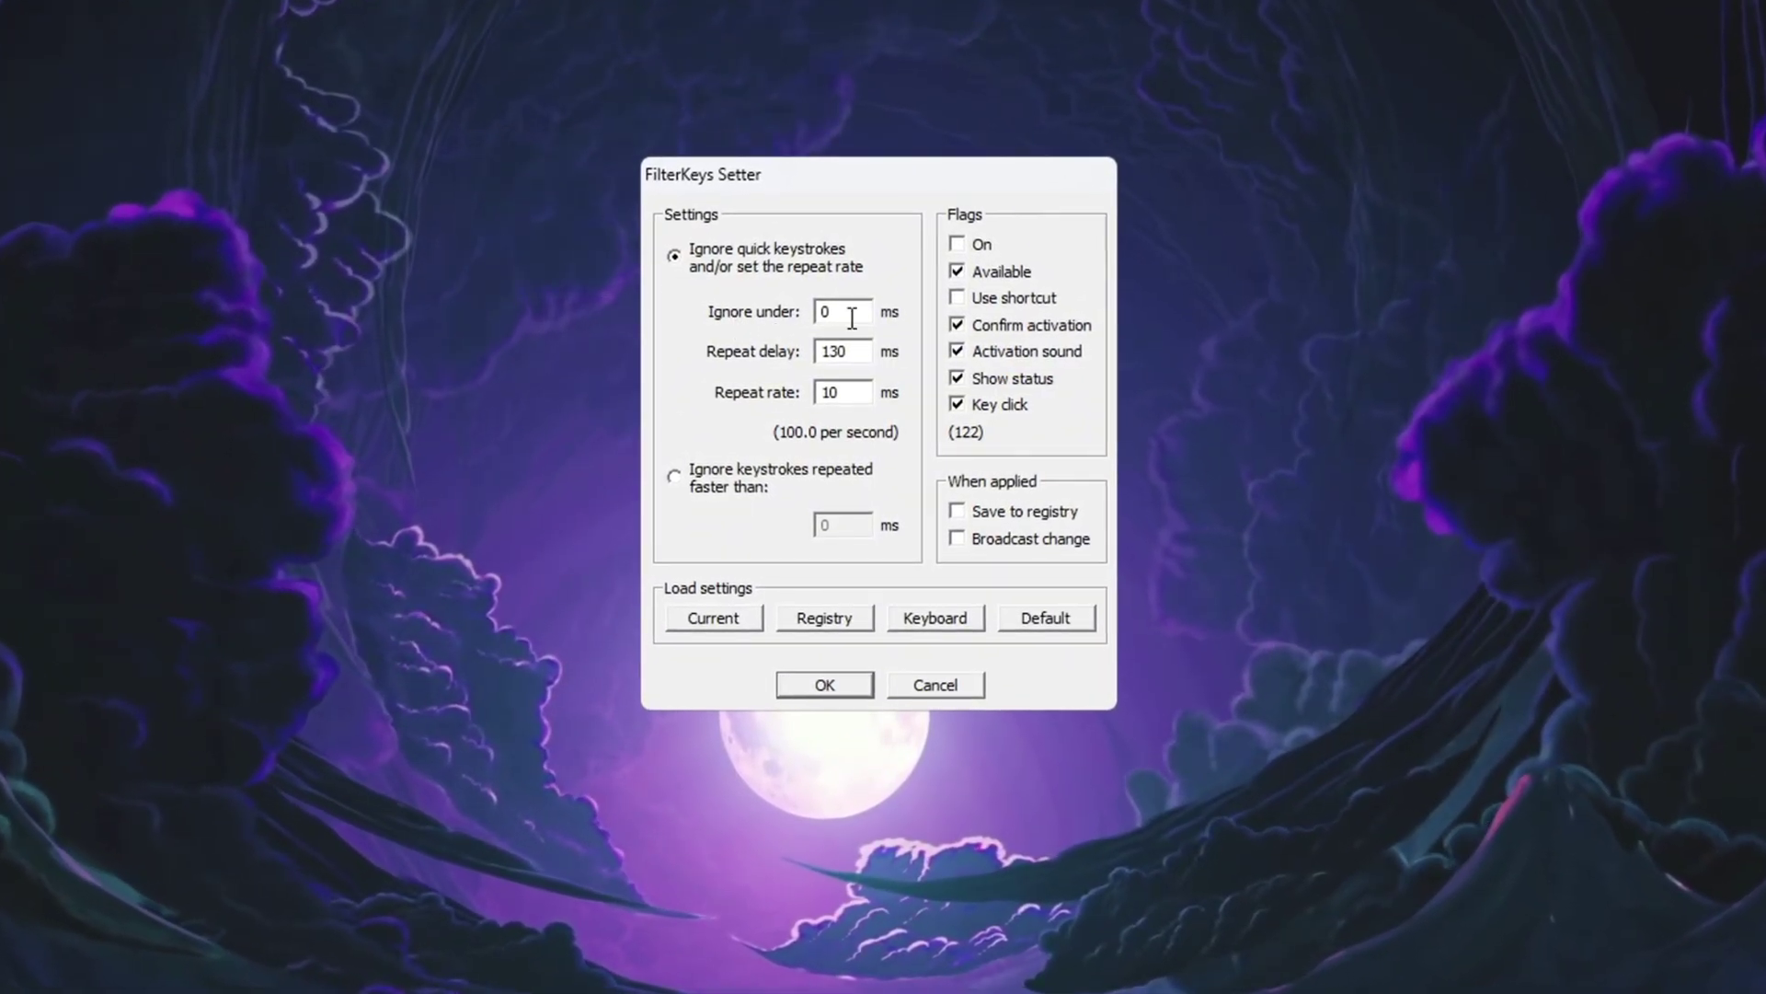
Use Ignore under 0 ms, Repeat delay 130 ms and Repeat rate 10 ms, with Save to registry ticked
double_click(852, 318)
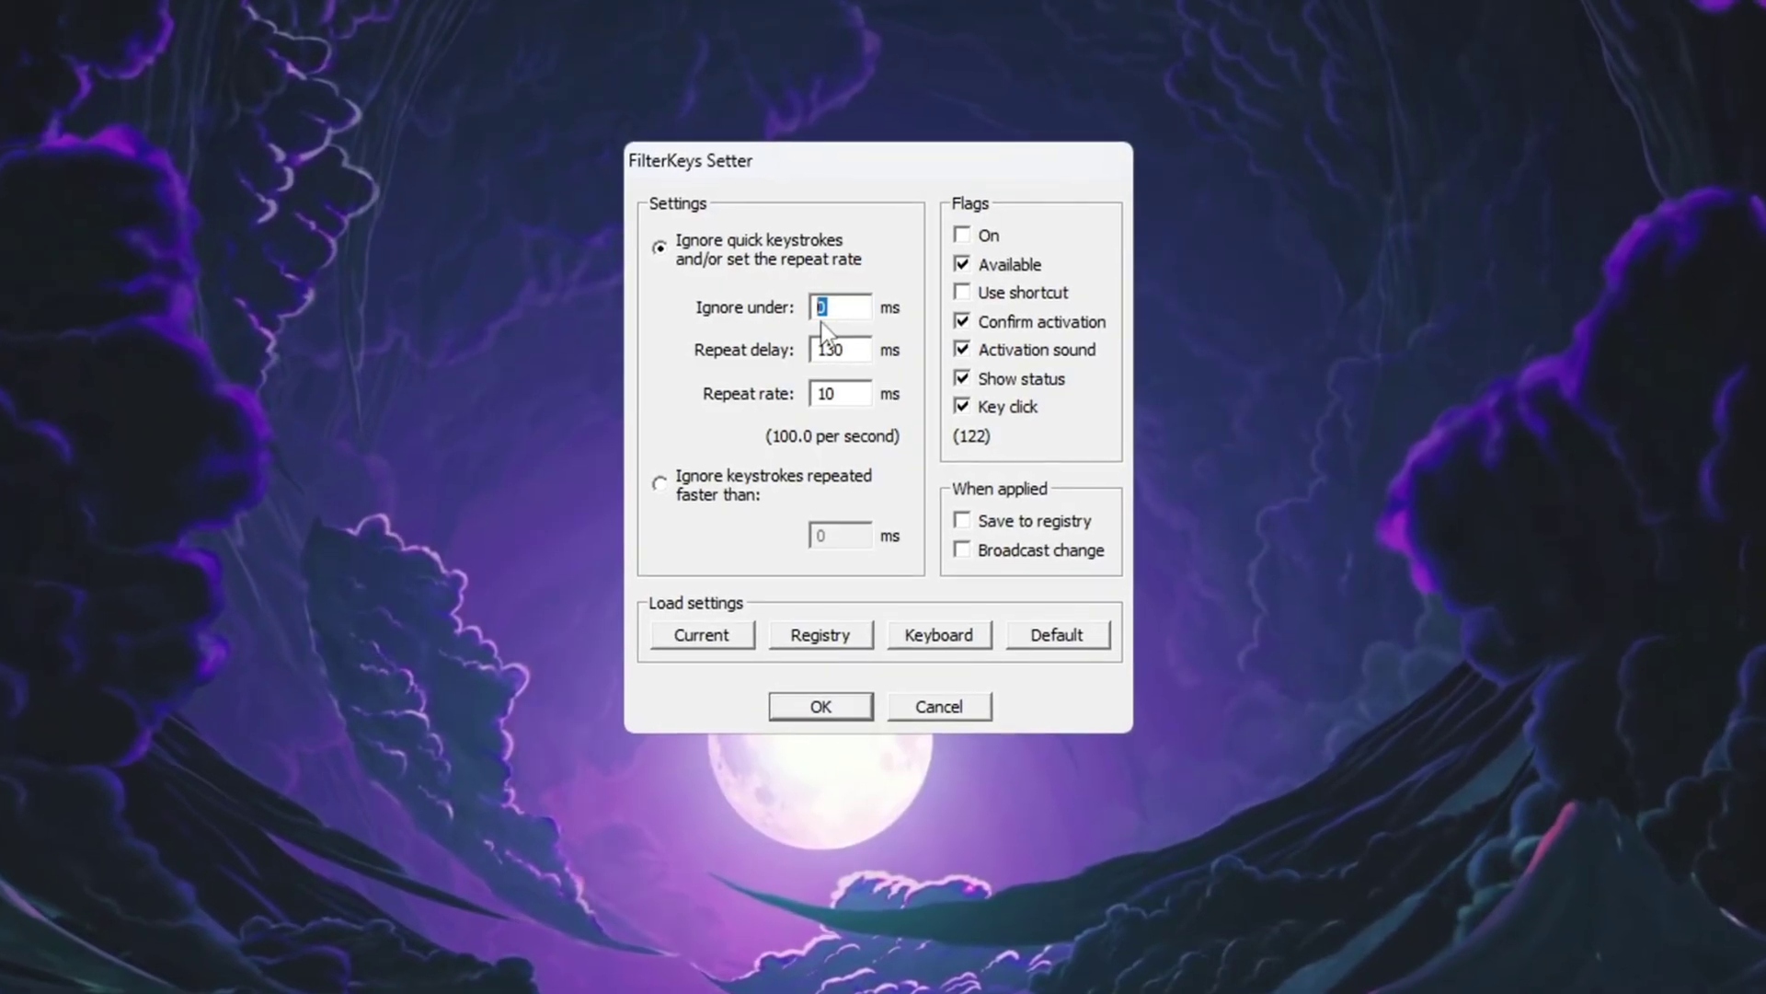
double_click(831, 350)
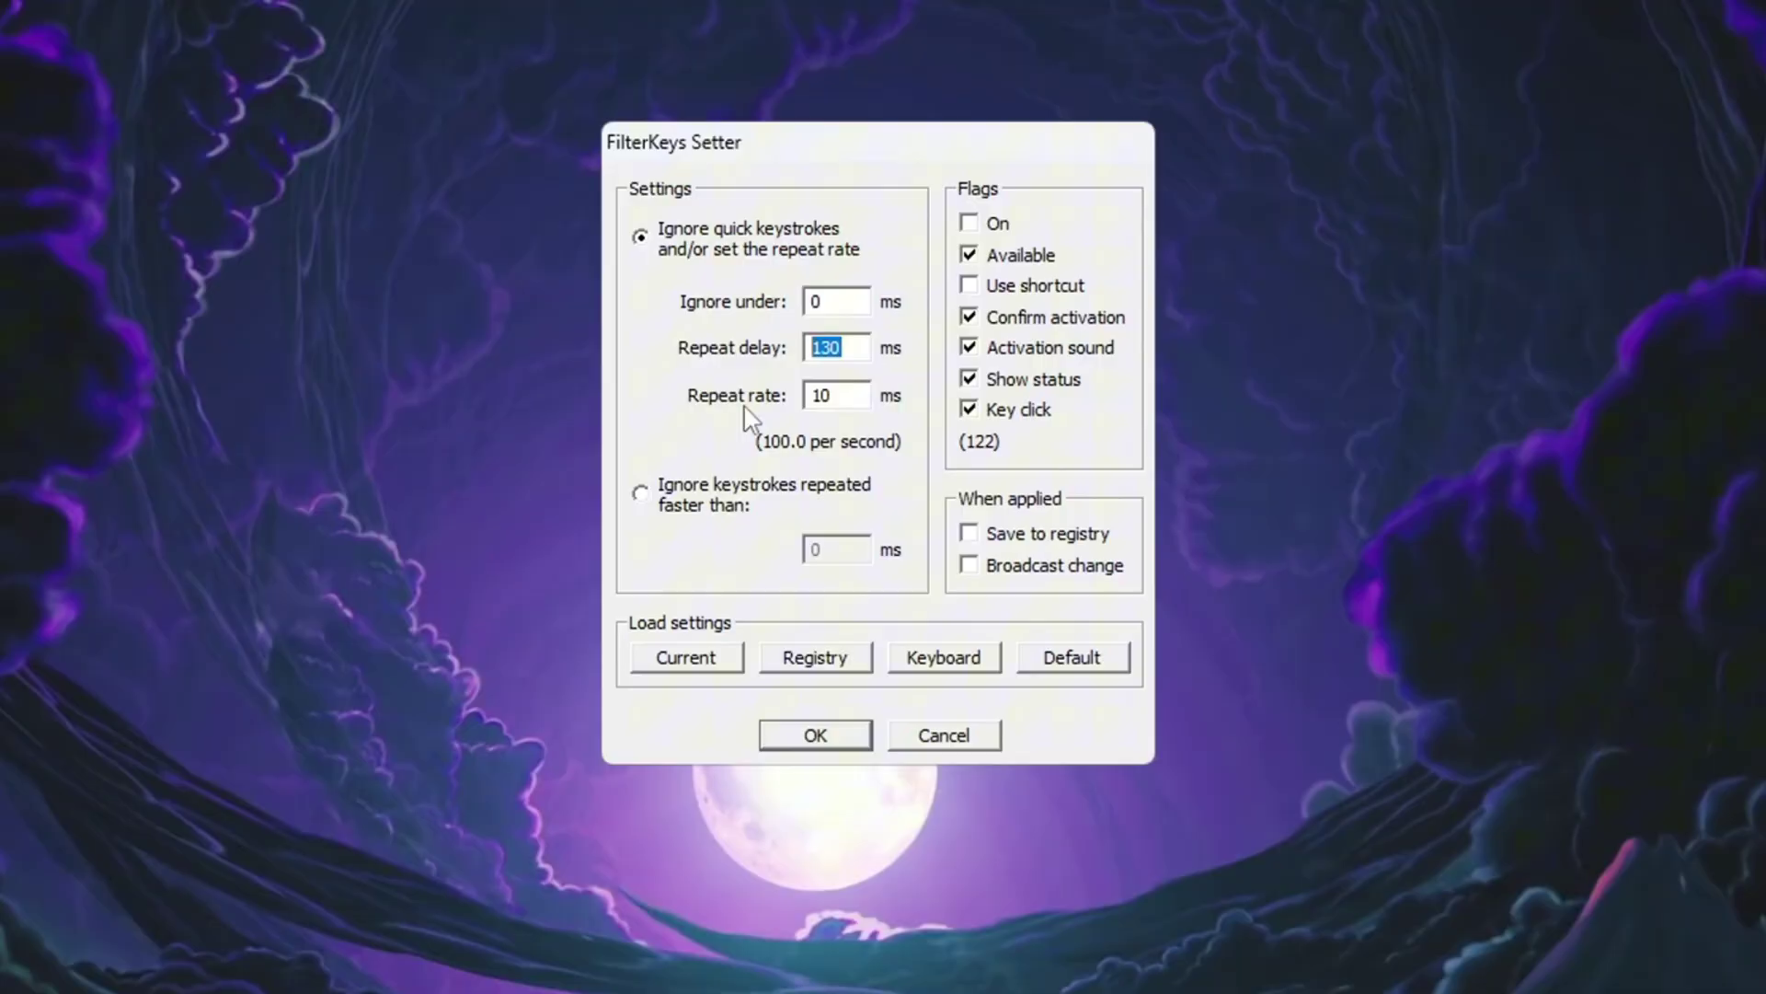
key(Tab)
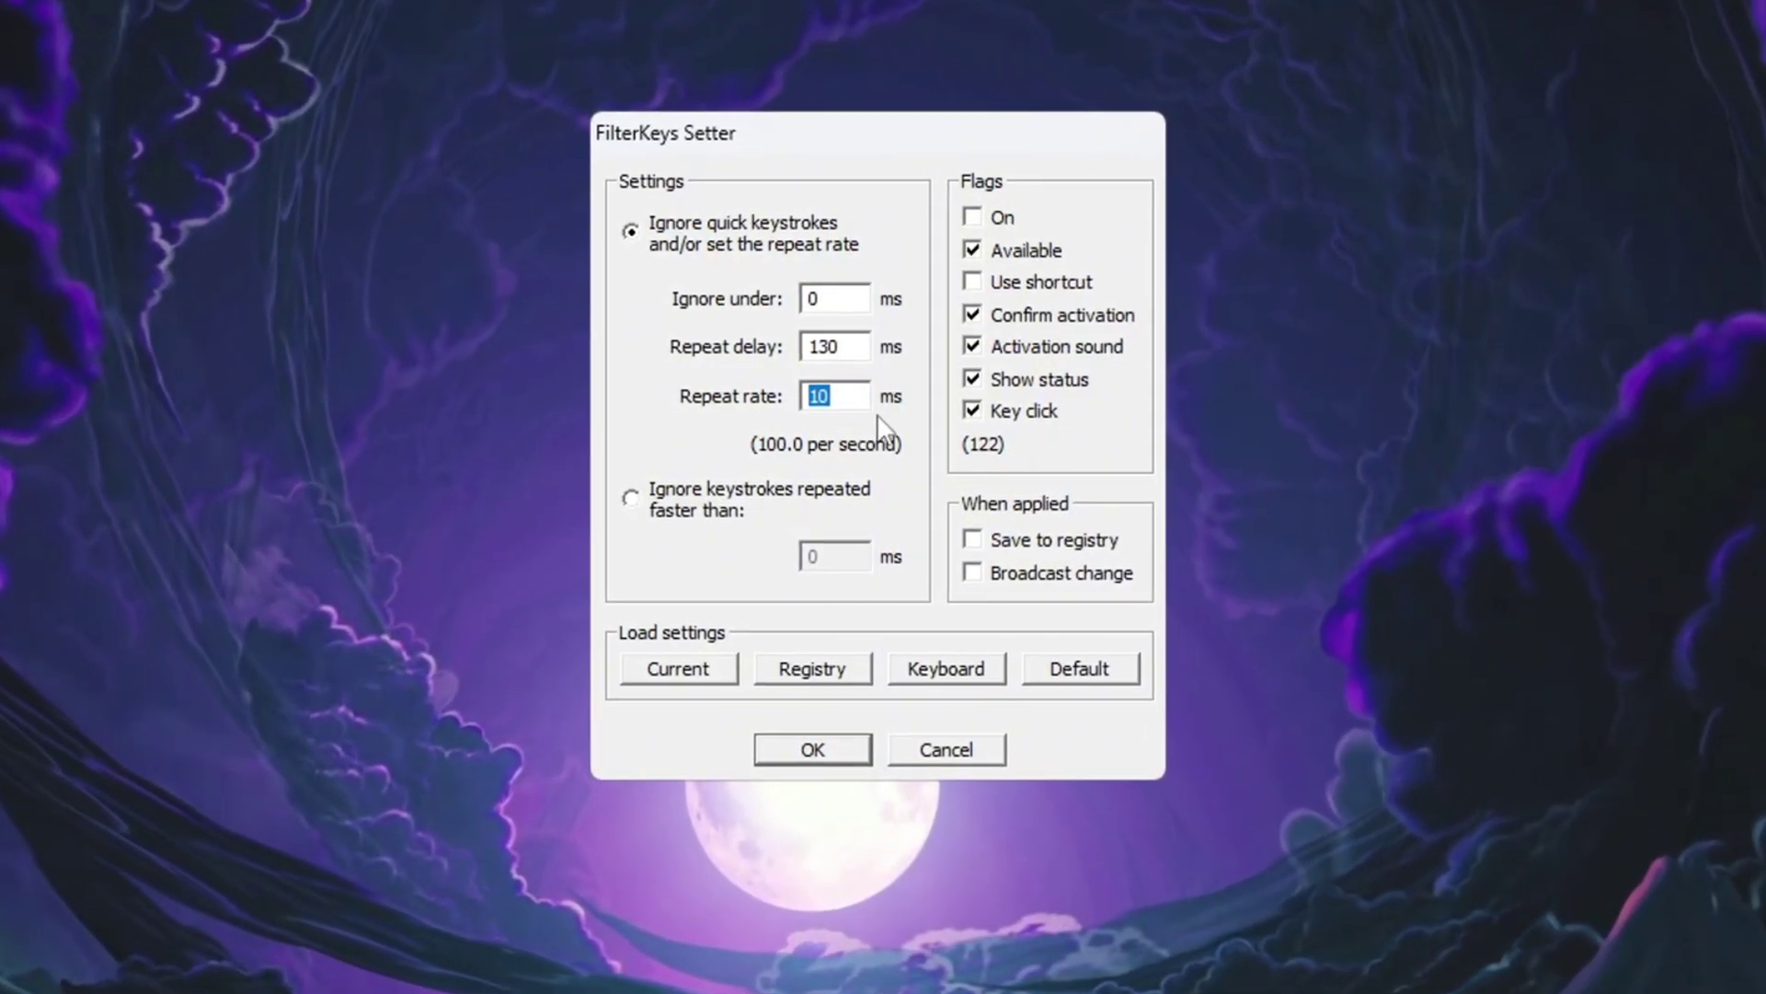
click(831, 398)
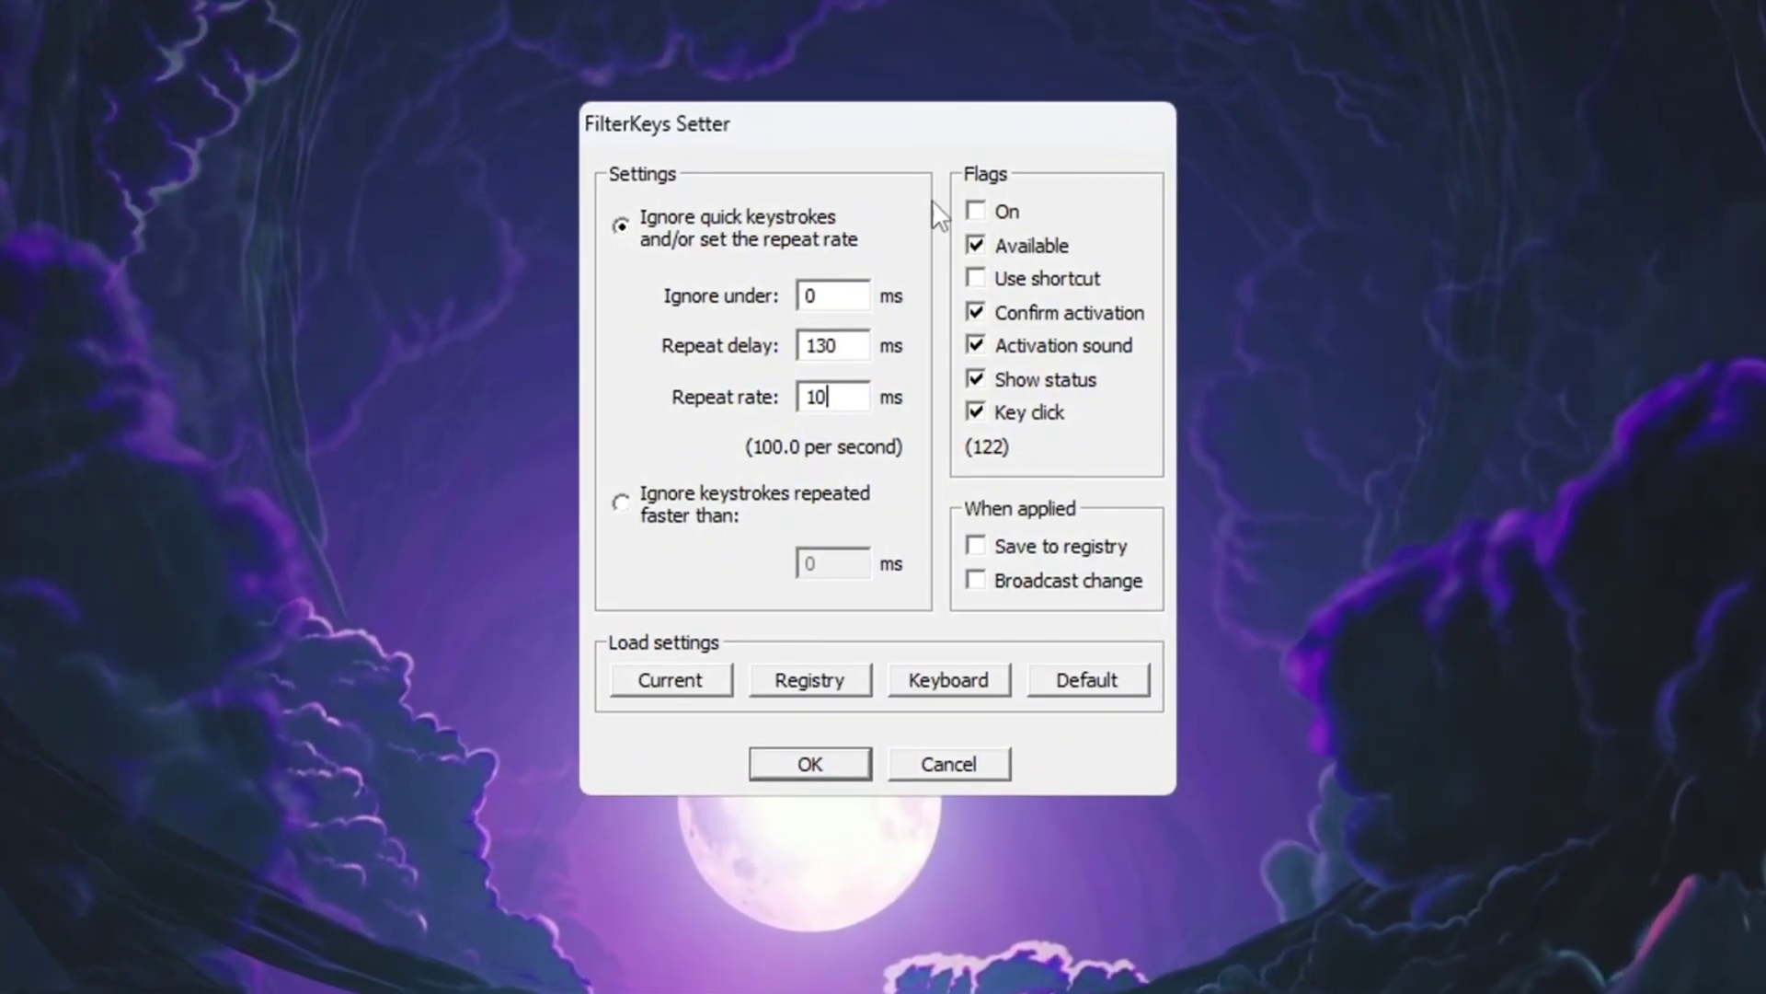
click(977, 551)
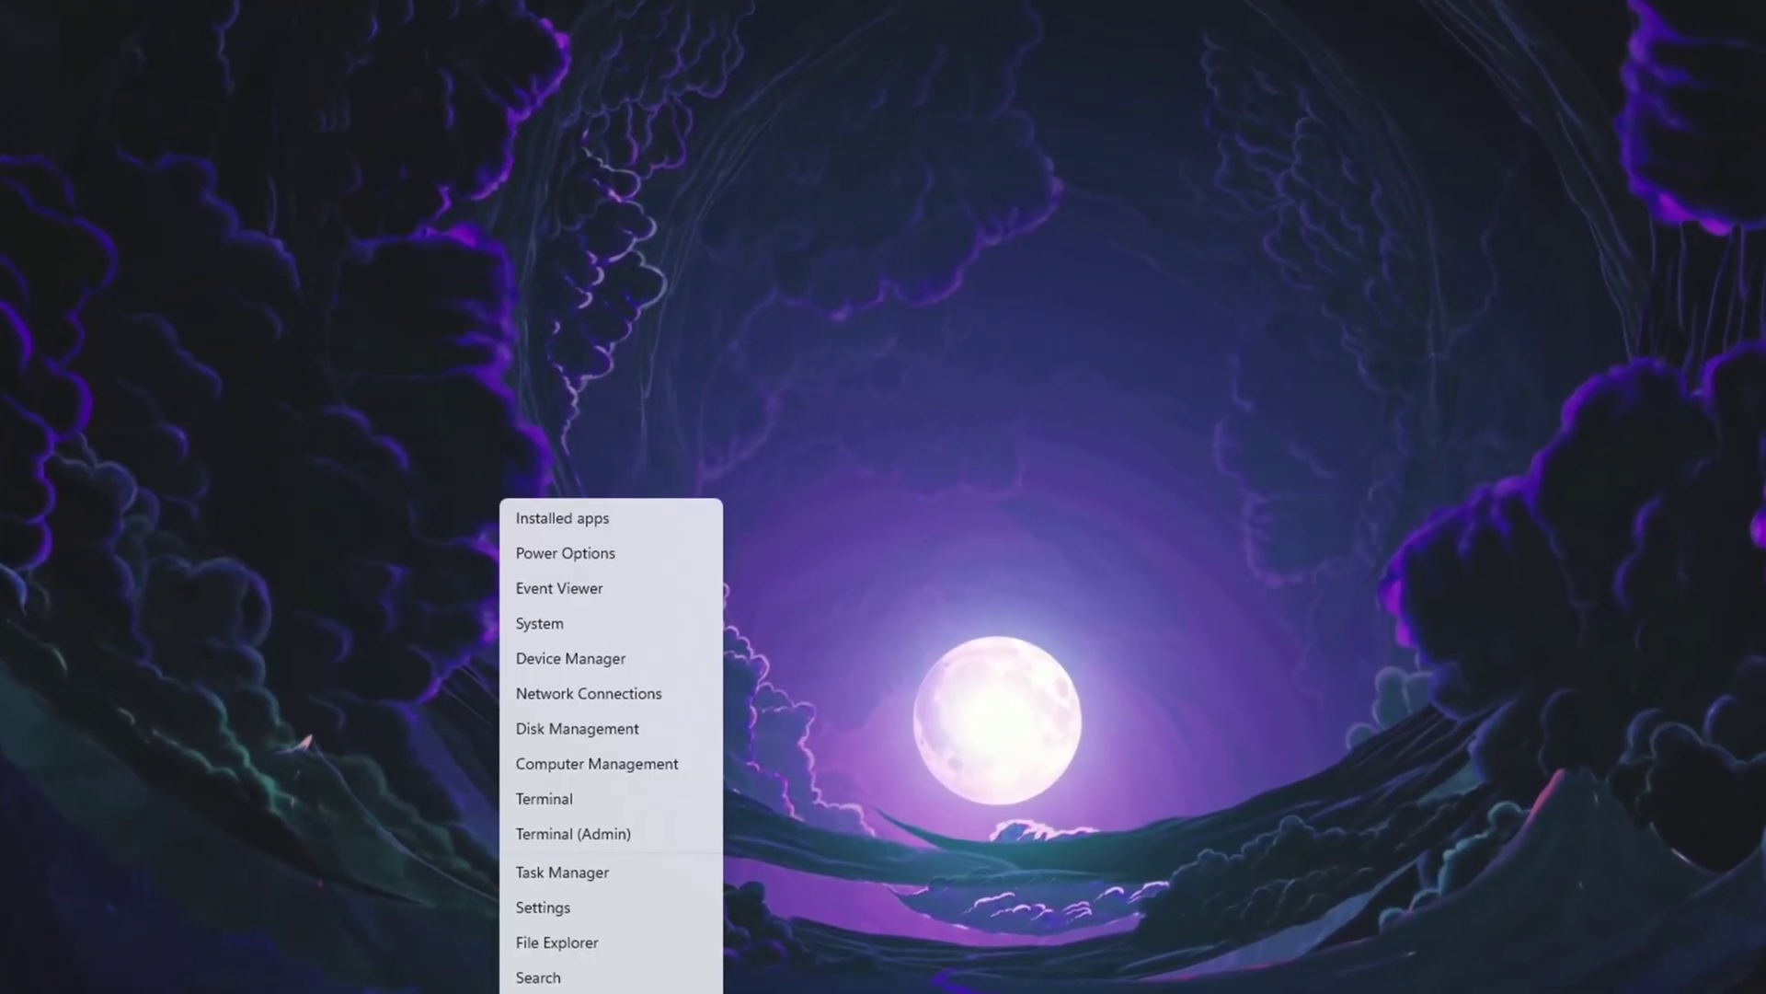
Open Device Manager and bring up the actions for the High precision event timer under System devices
click(570, 670)
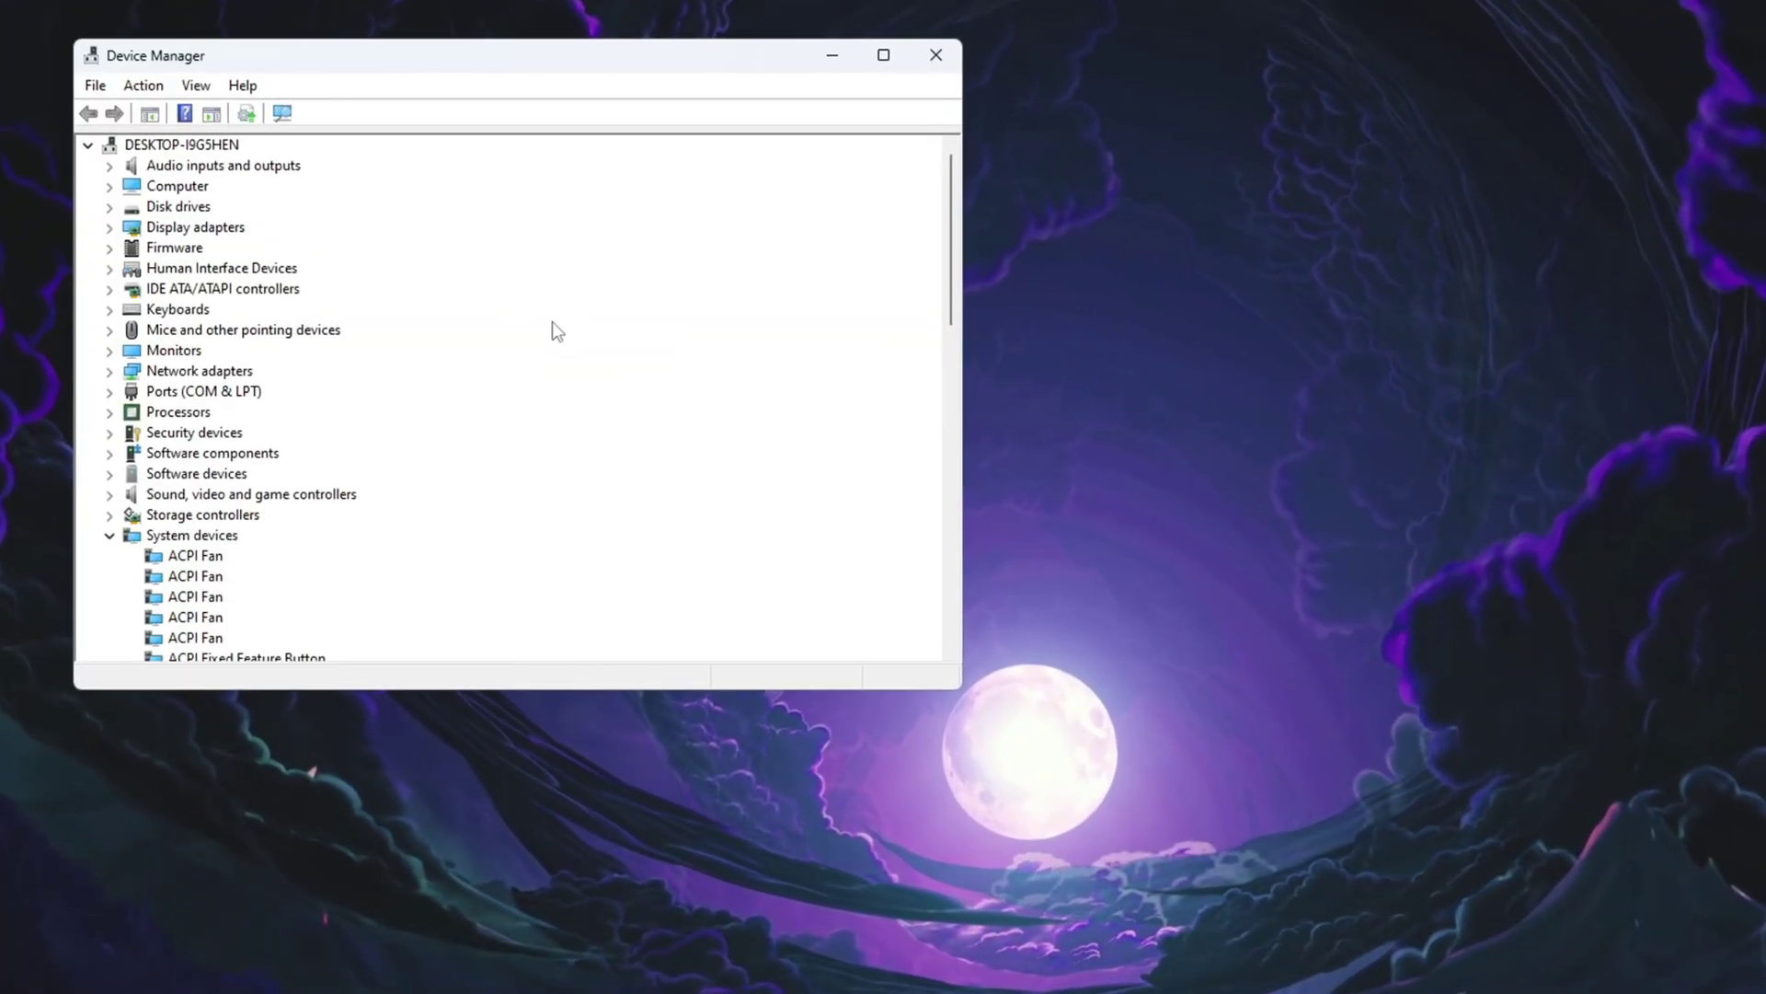
scroll(556, 331, down, 4)
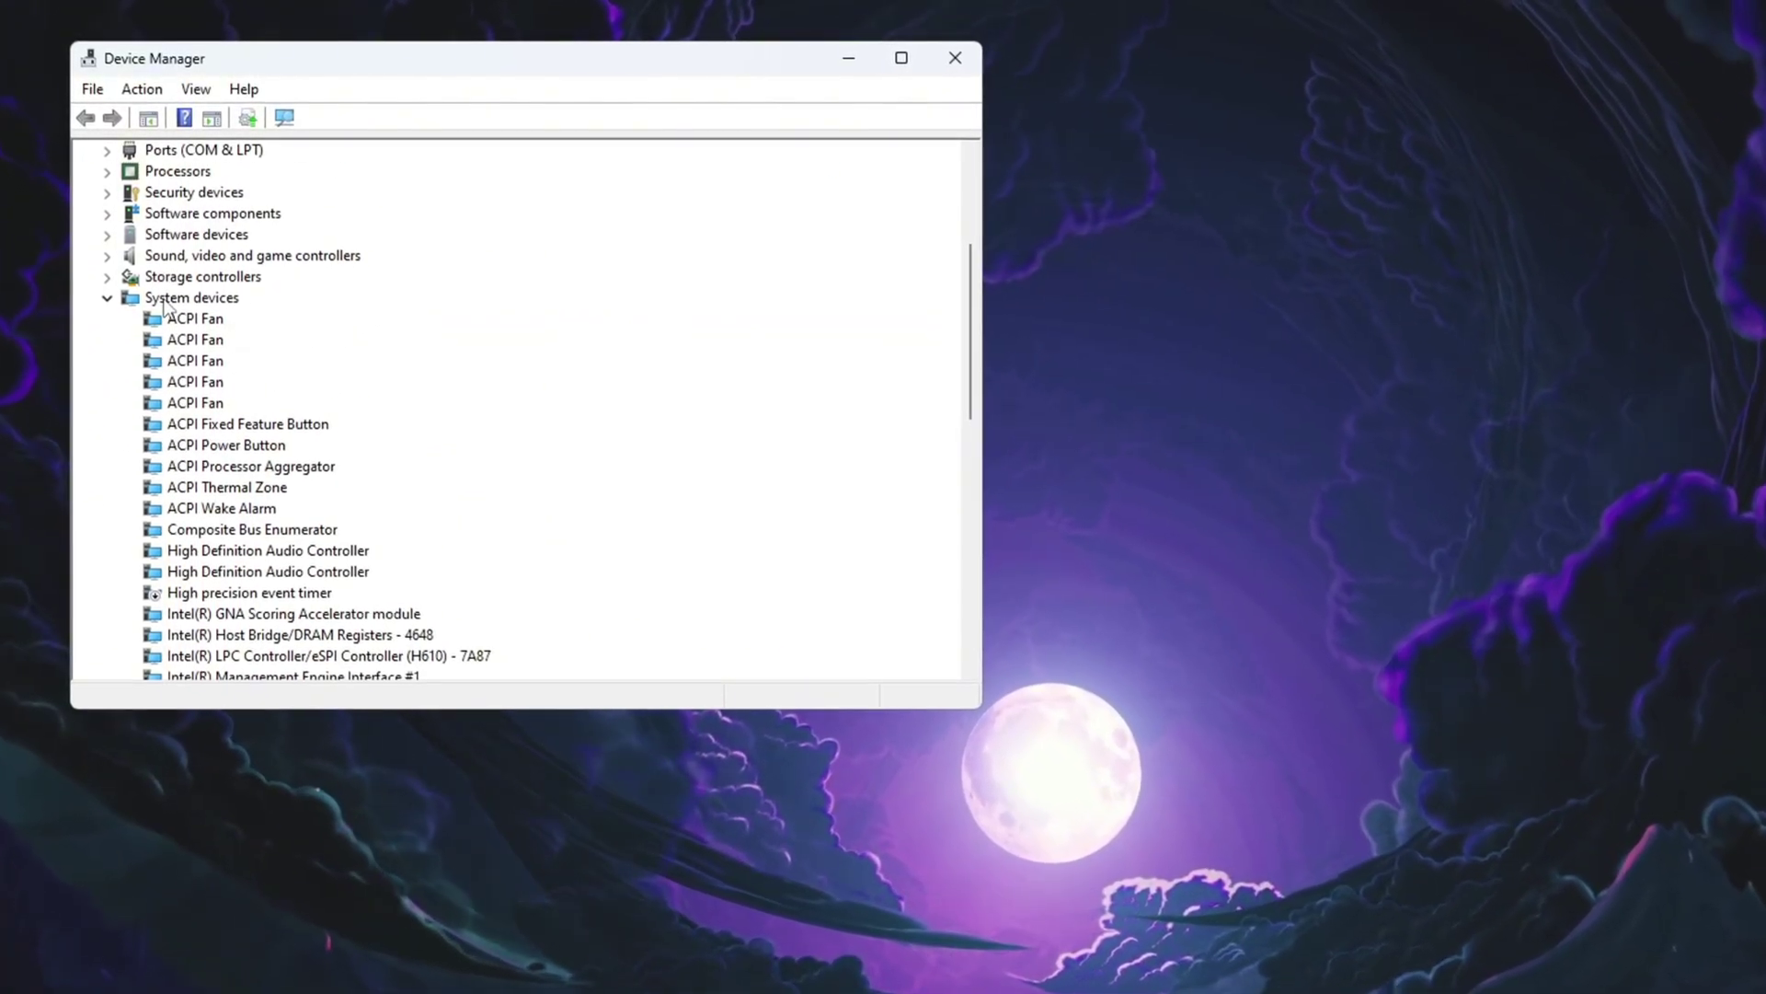
scroll(165, 306, down, 5)
scroll(458, 423, up, 3)
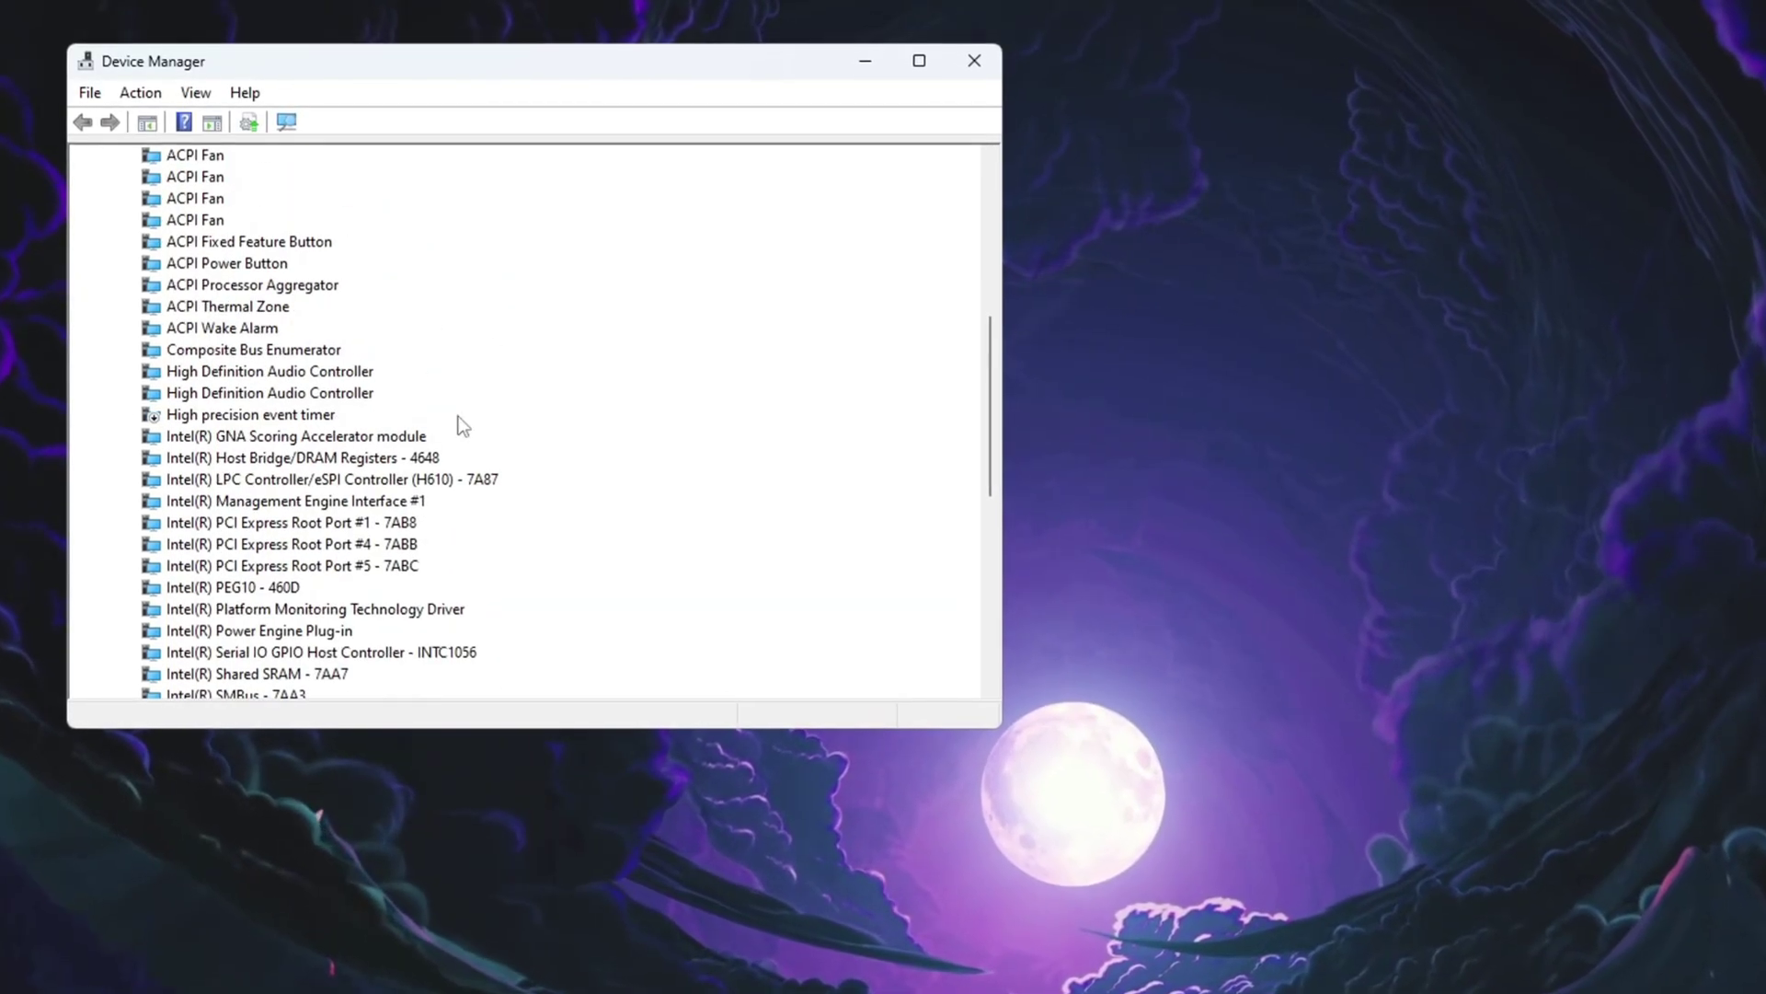
scroll(458, 425, up, 2)
click(275, 550)
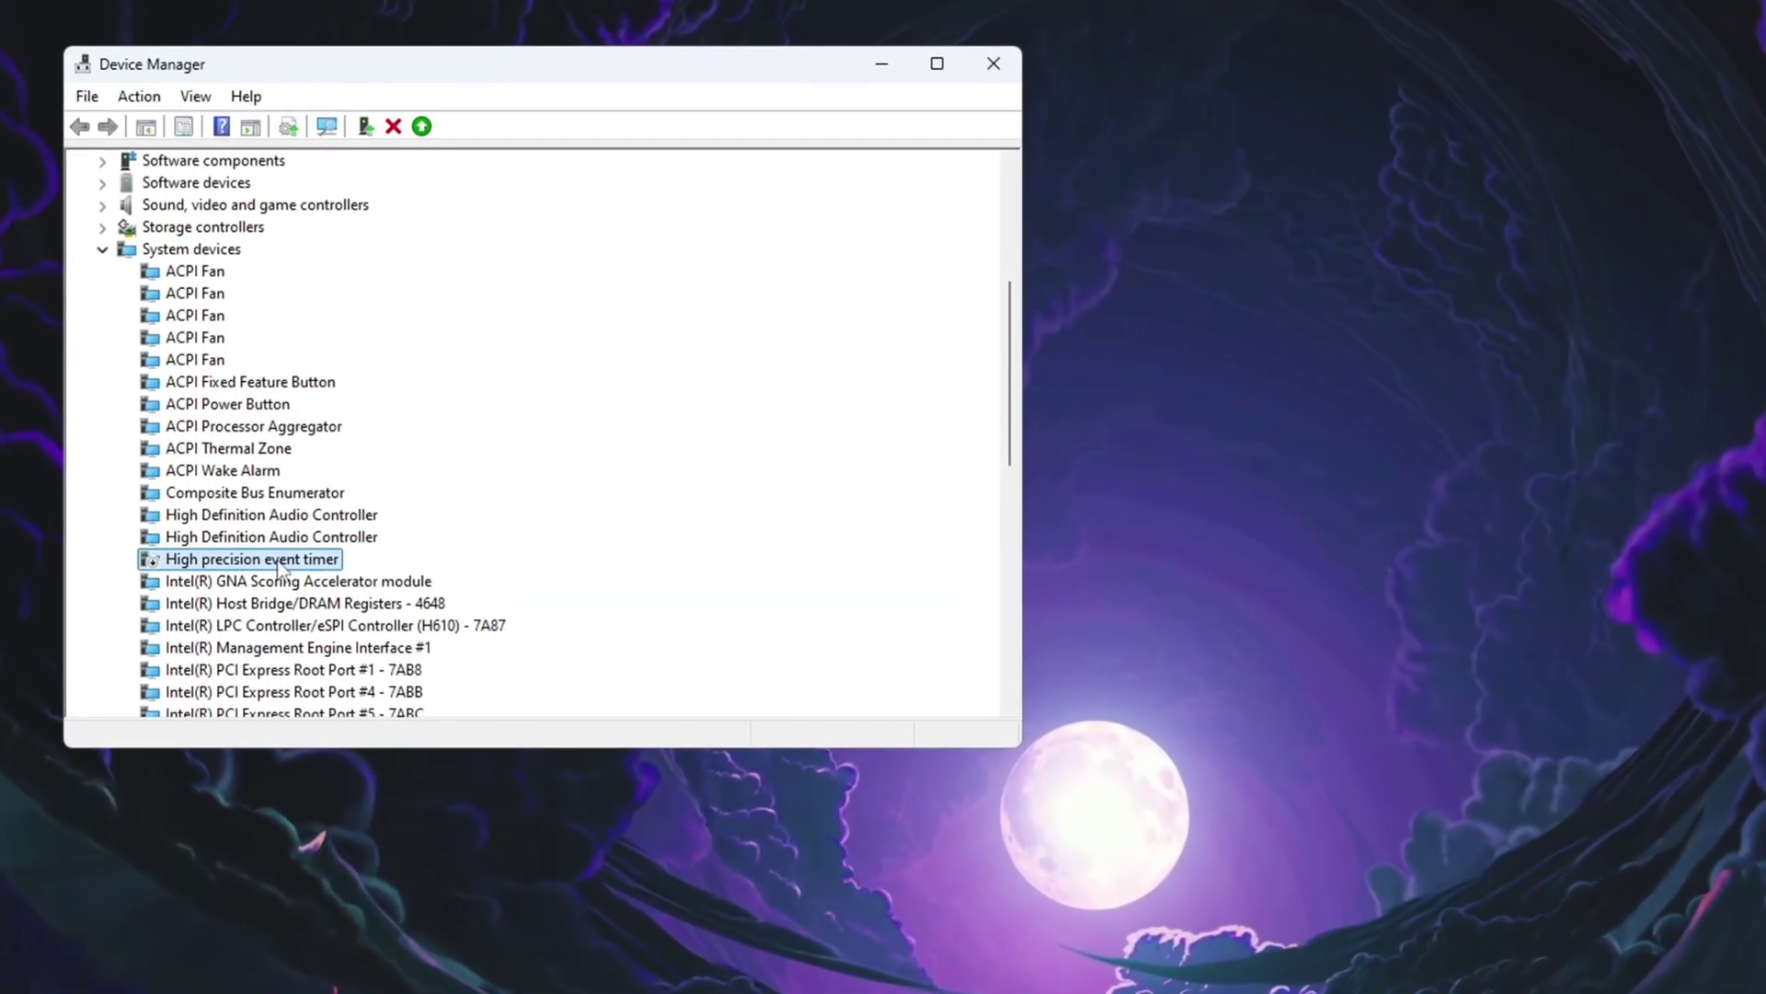
right_click(279, 565)
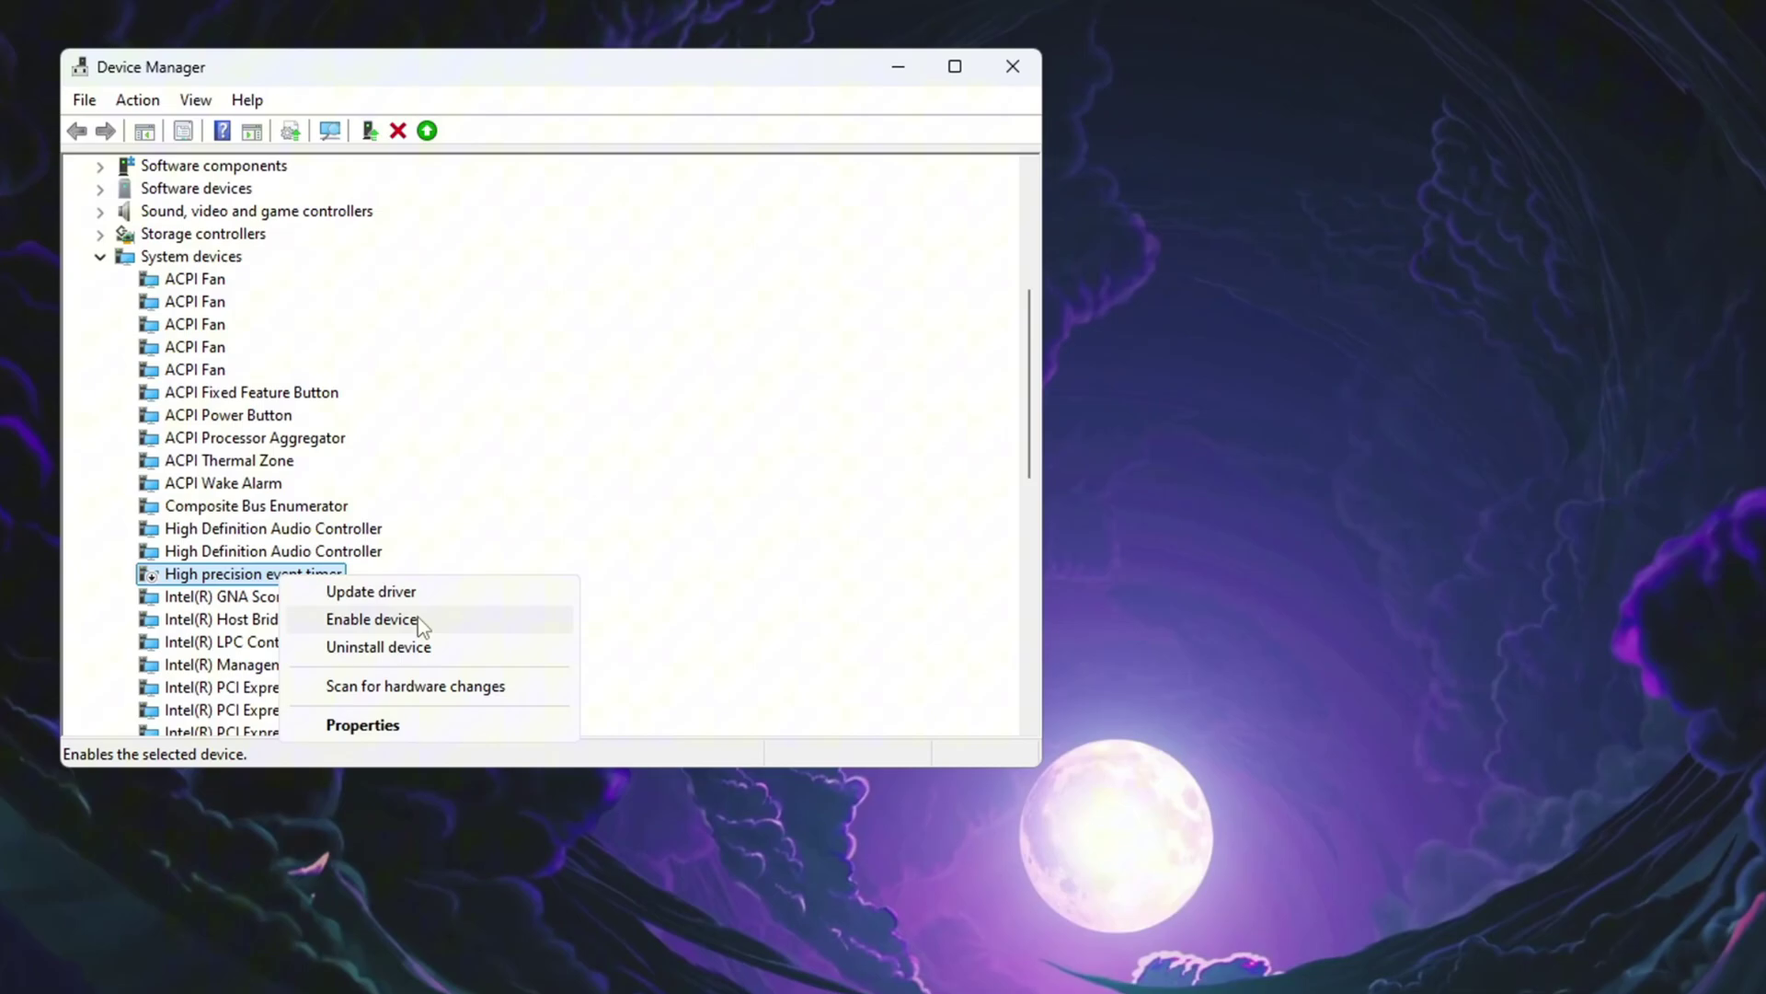